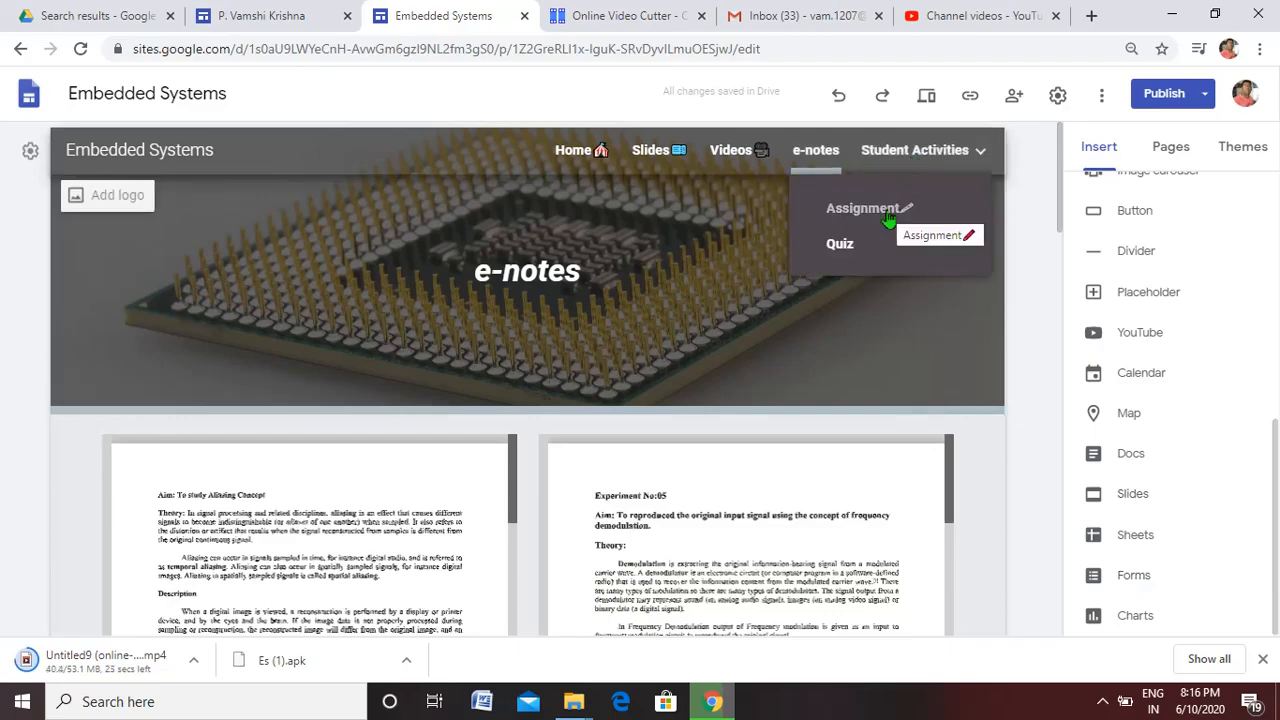
Open the Quiz page under Student Activities and insert the ES unit test-2 form on it
left_click(844, 250)
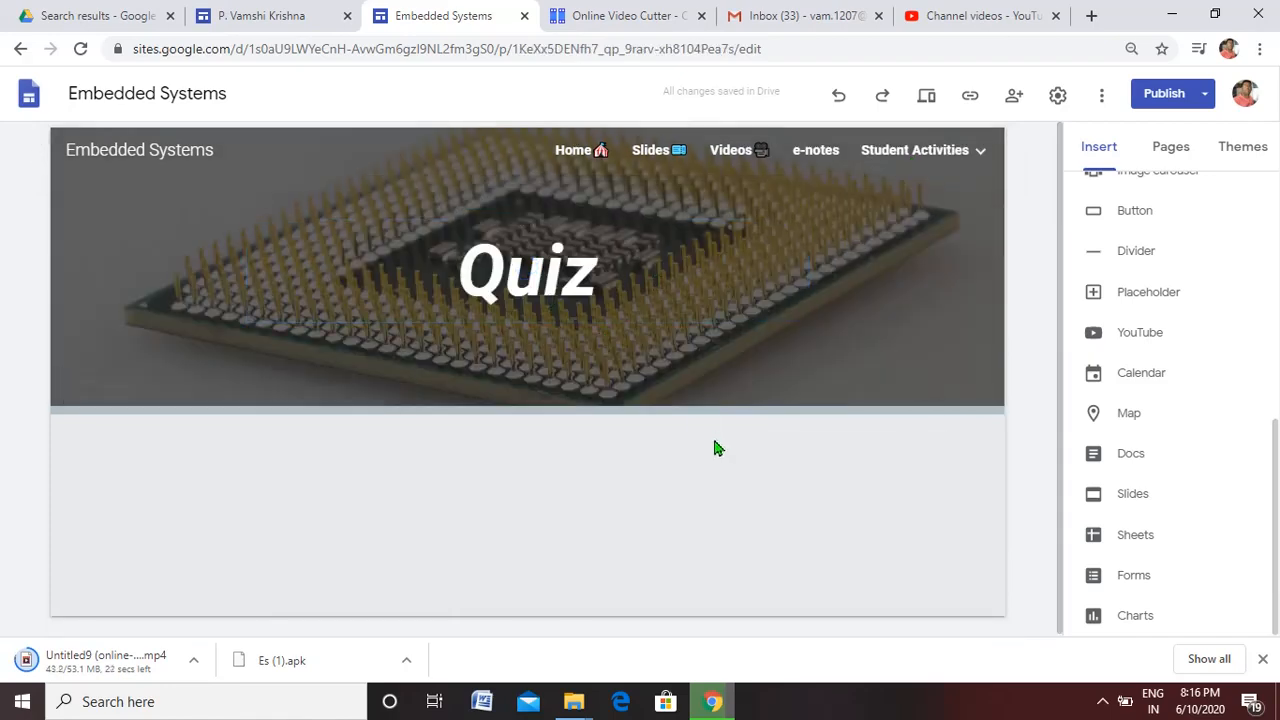
left_click(1134, 577)
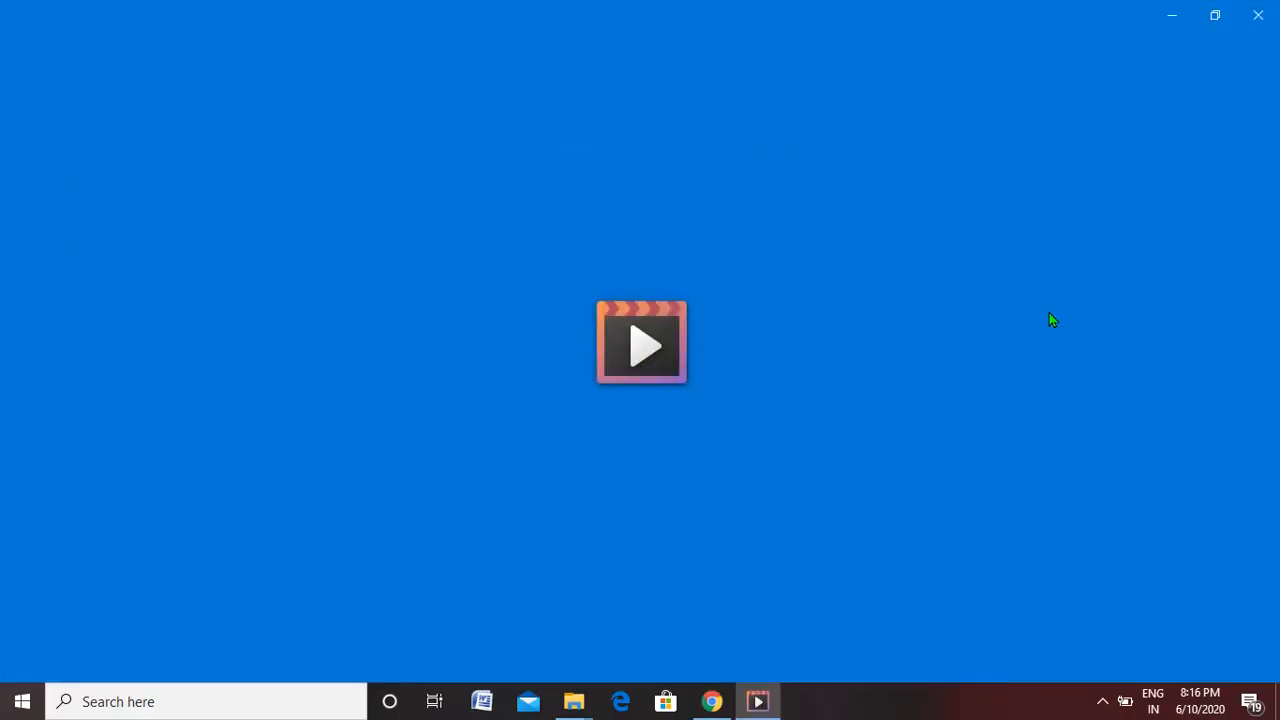
left_click(1258, 15)
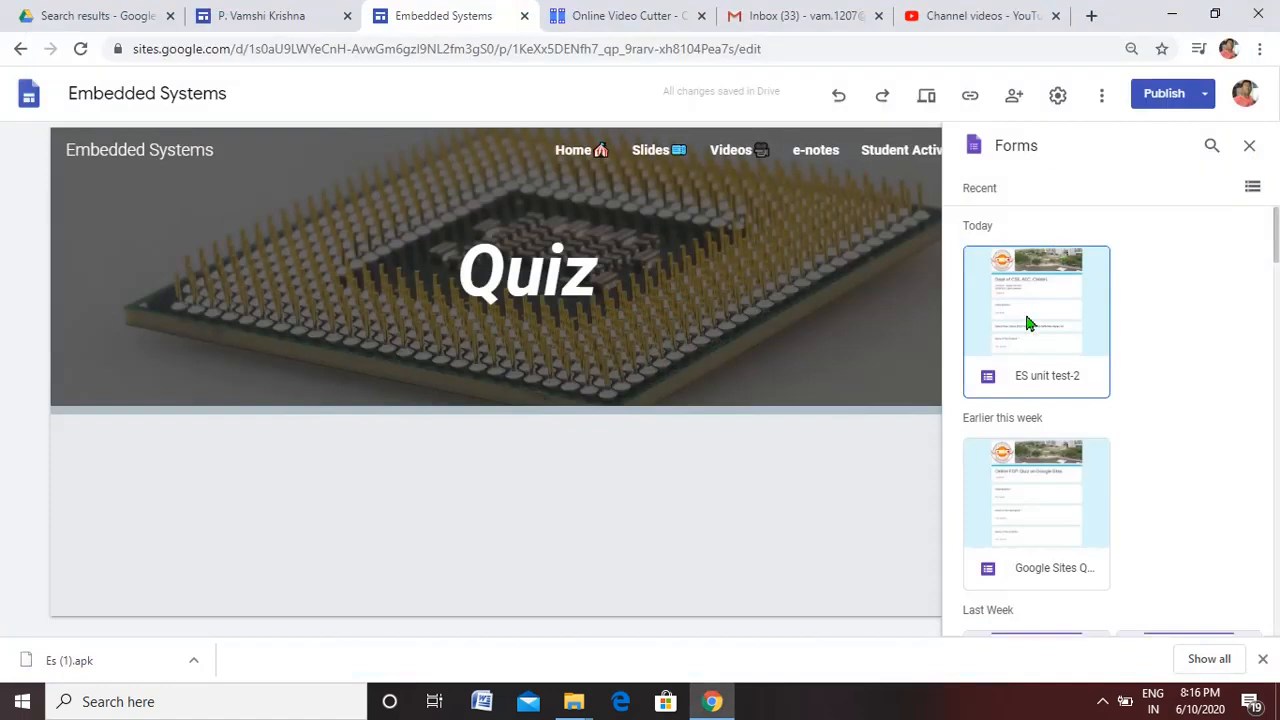
left_click(1026, 318)
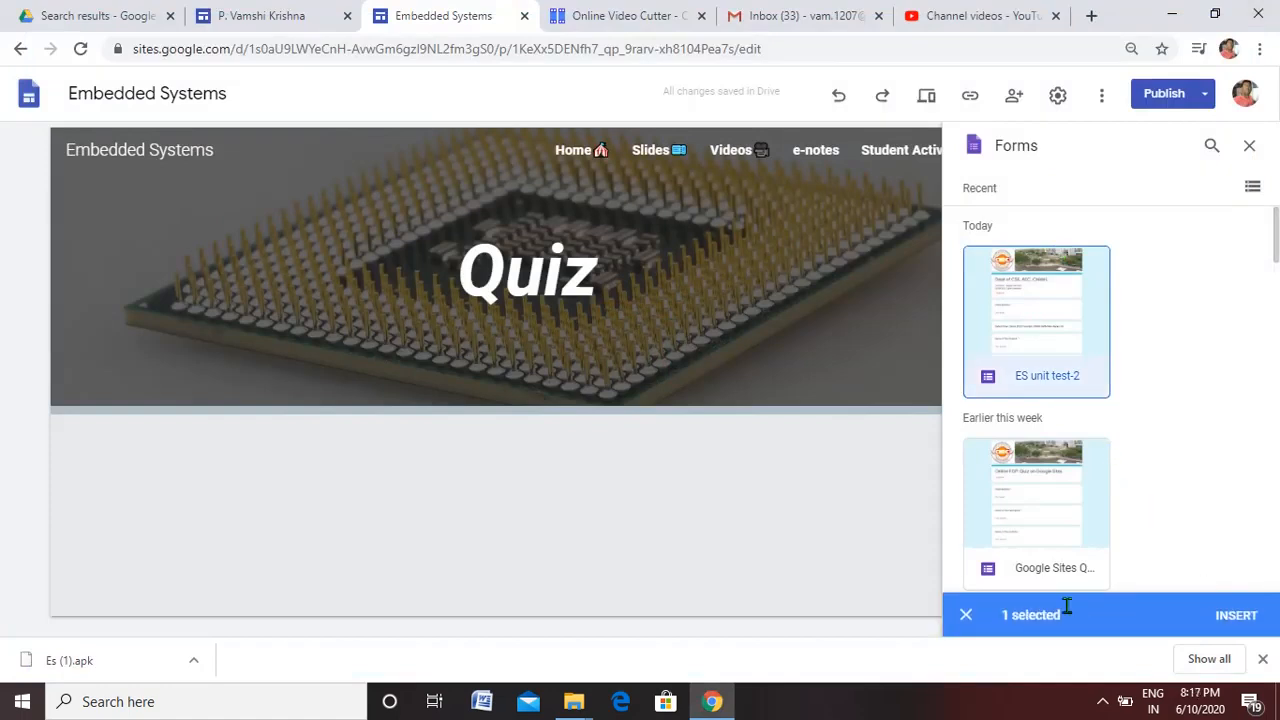
left_click(1238, 616)
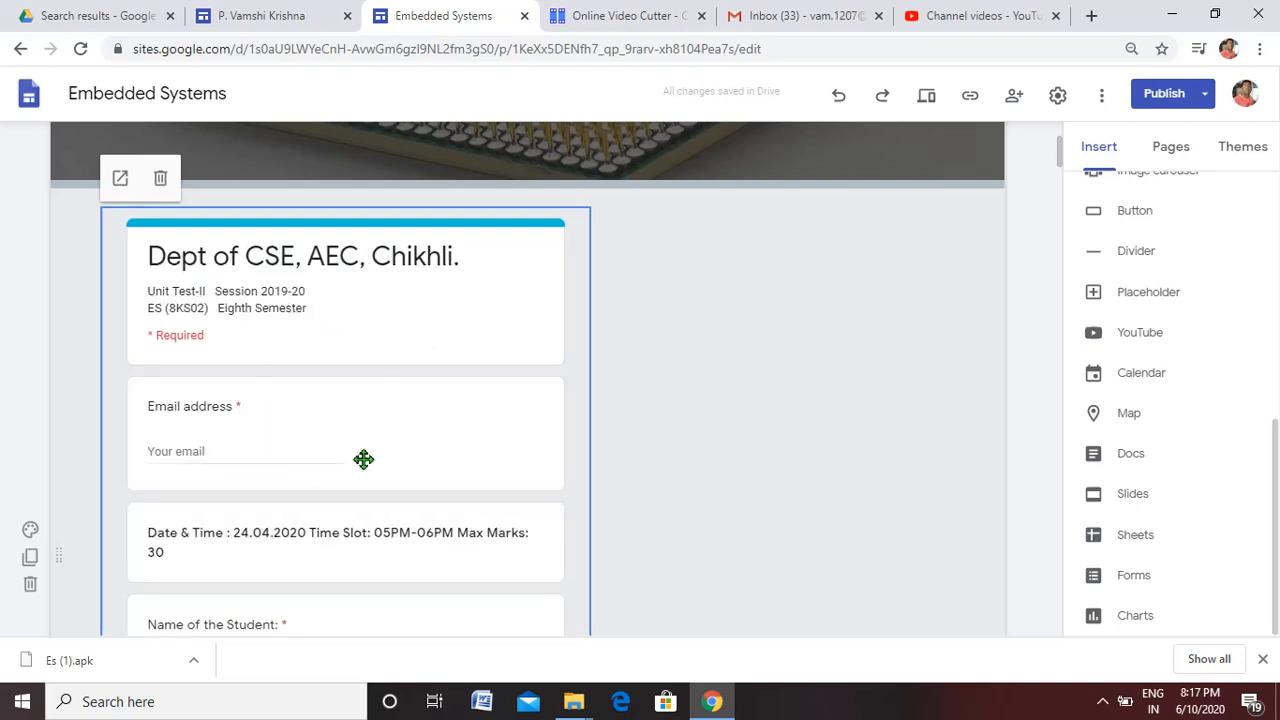
Preview the site and examine the embedded unit test form's heading and subject details on the Quiz page
left_click_drag(1061, 160, 1061, 125)
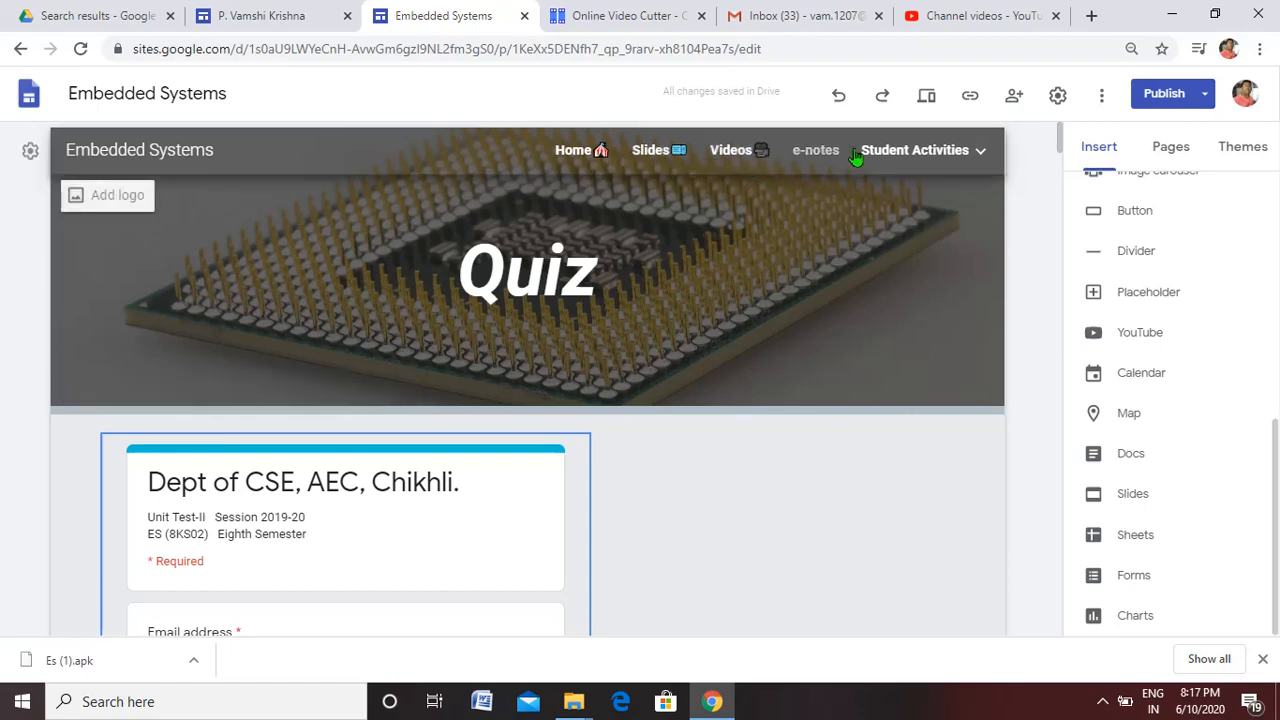
mouse_move(875, 158)
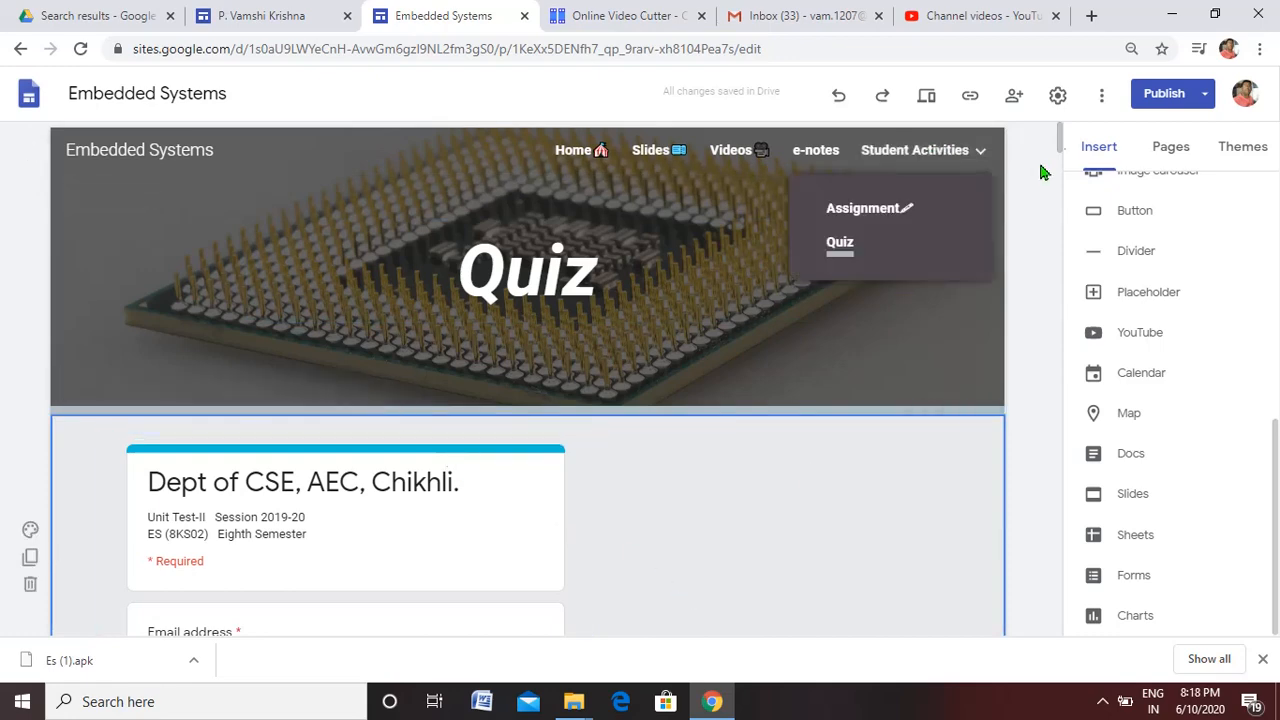
mouse_move(1058, 138)
left_mouse_down()
mouse_move(1061, 170)
mouse_move(1060, 150)
left_mouse_up()
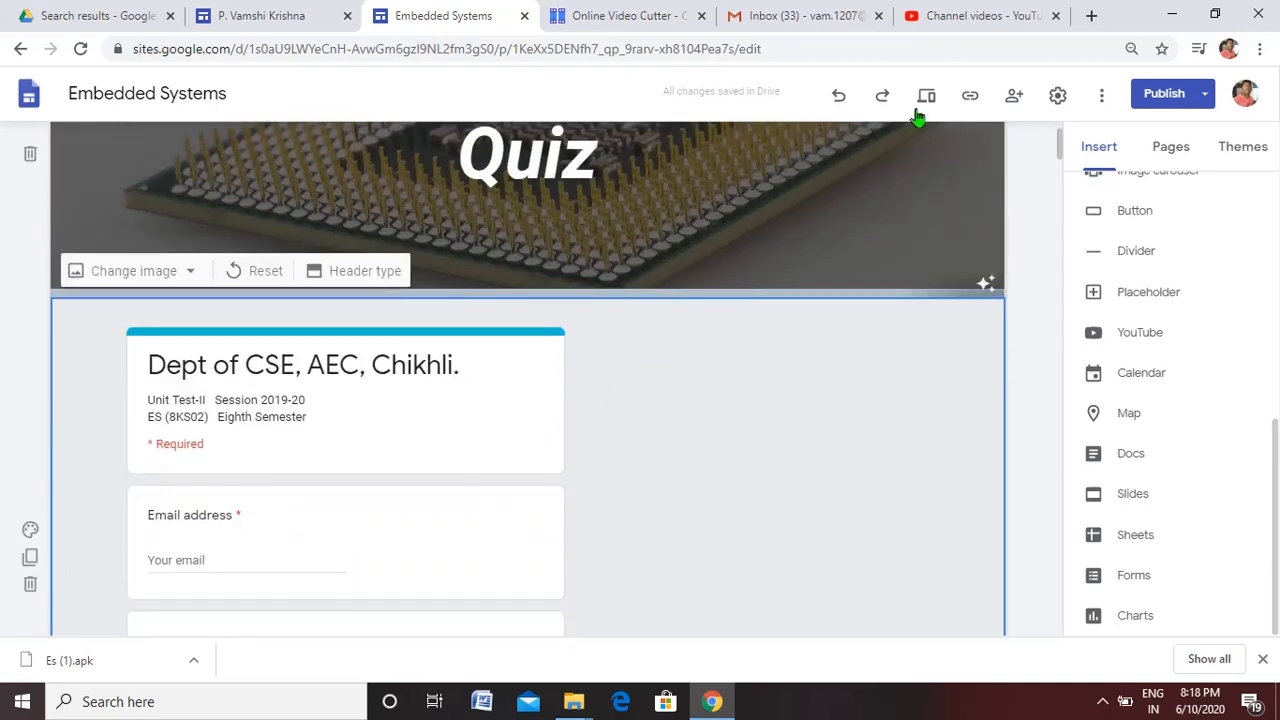
left_click(929, 102)
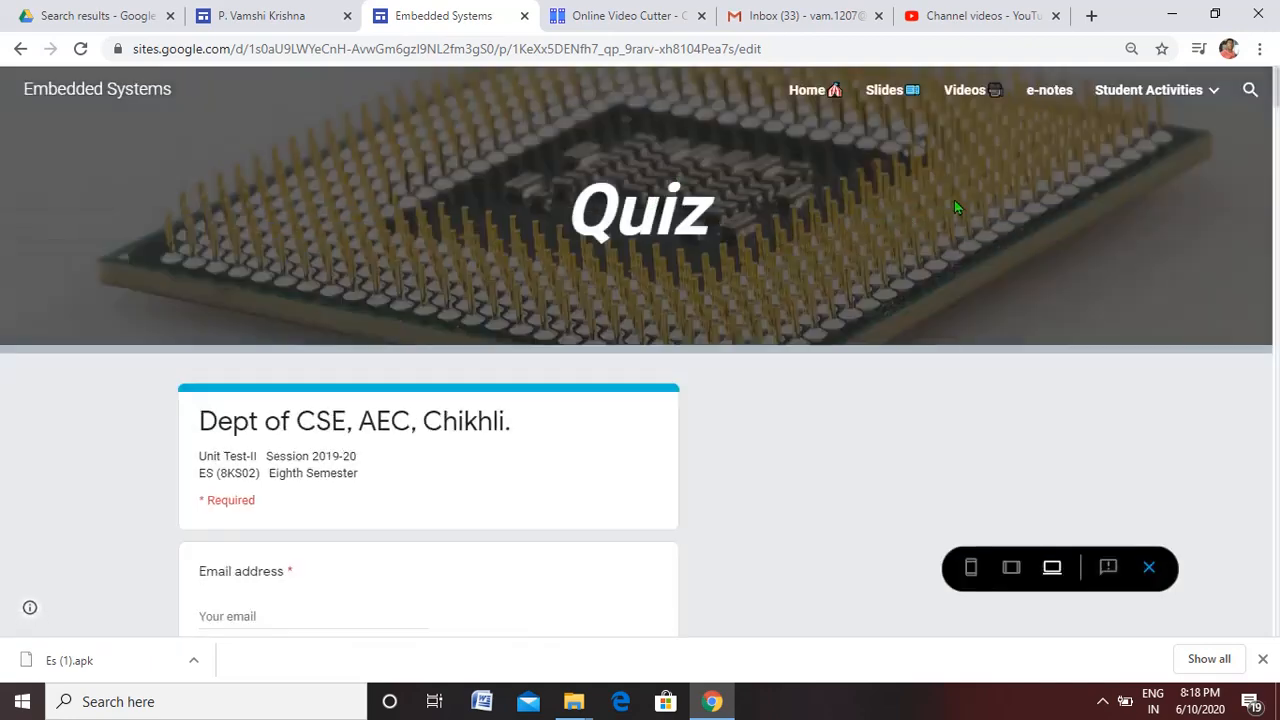
left_click(1277, 187)
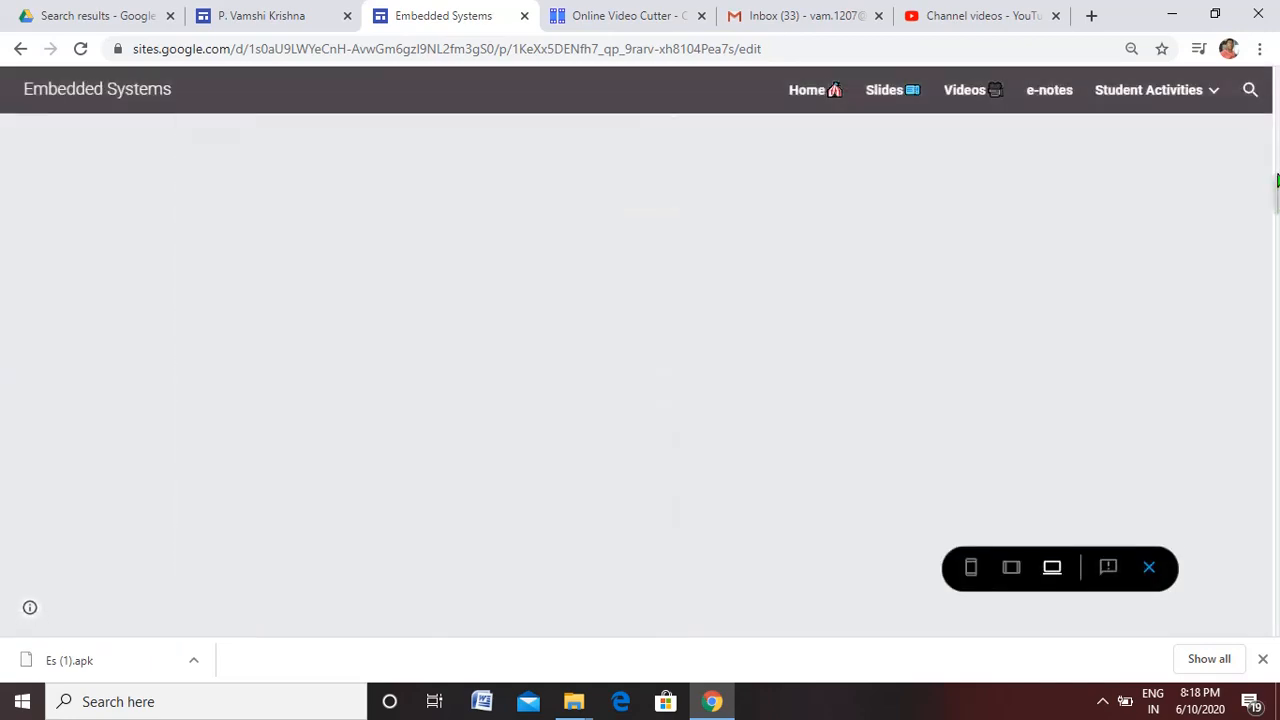
left_click_drag(1278, 207, 1277, 107)
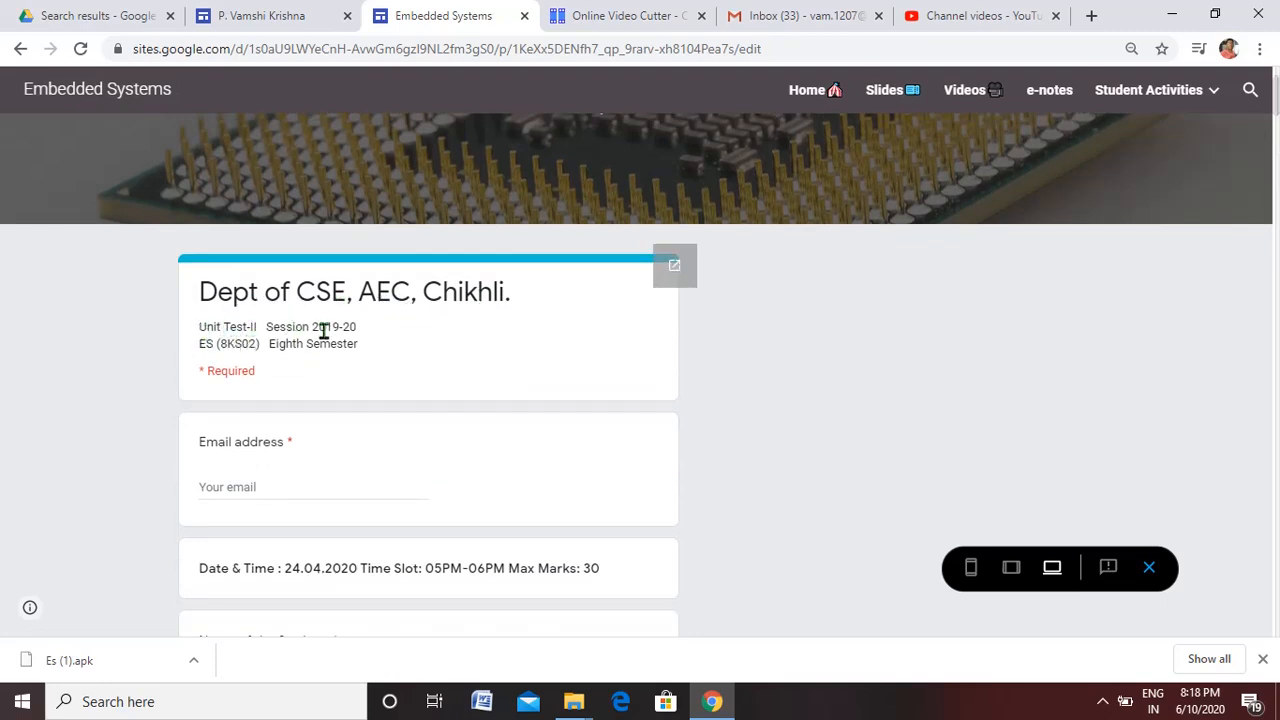
left_click_drag(200, 344, 352, 347)
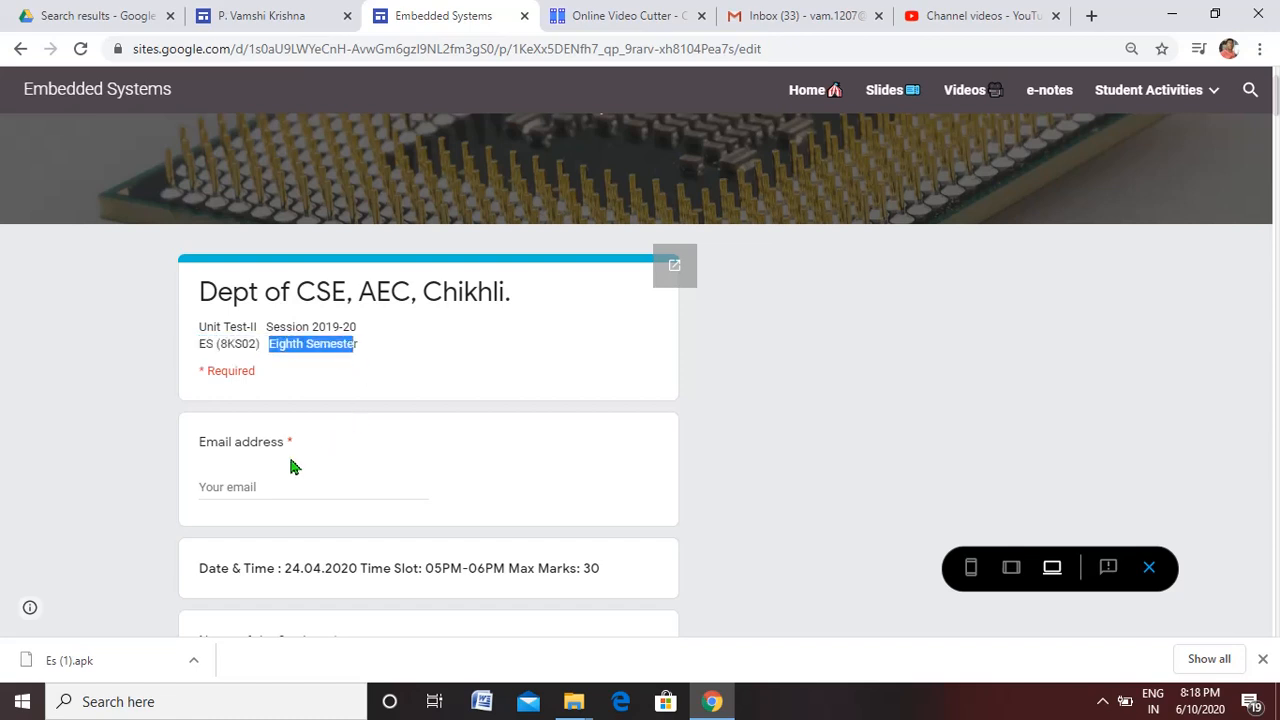
Fill in the respondent's email address and the student's name in the previewed test form
left_click(256, 483)
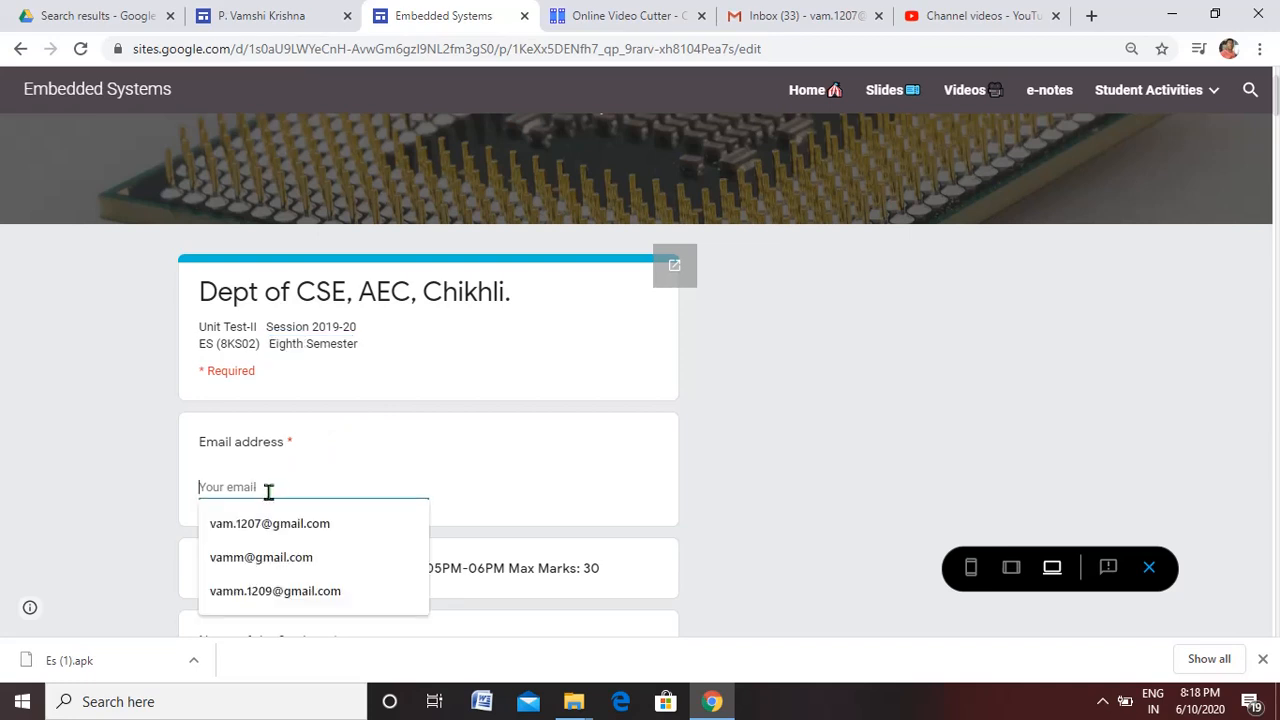
left_click(277, 522)
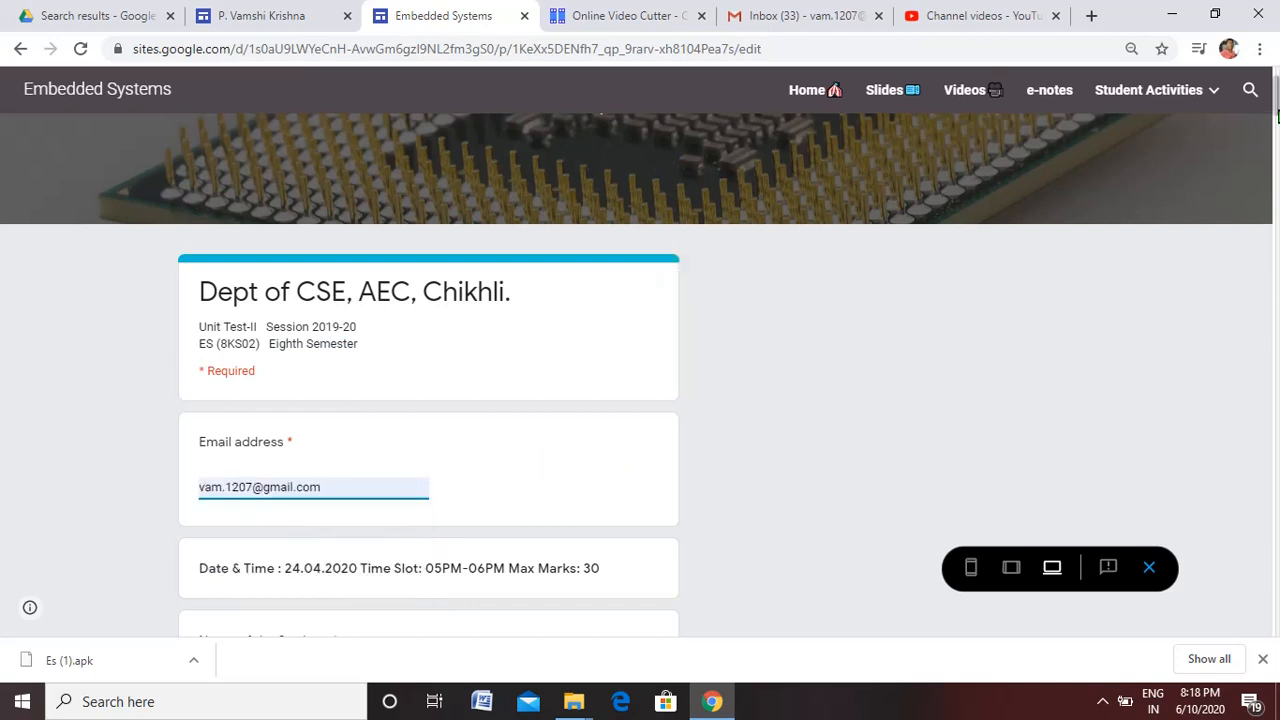
left_click_drag(1277, 107, 1277, 126)
left_click(255, 400)
type("vmashi")
key("BackSpace")
key("BackSpace")
key("BackSpace")
key("BackSpace")
key("BackSpace")
key("BackSpace")
type("sonu")
Enter the student's roll number and mobile number, and continue to the form's question section
left_click(234, 522)
type("34")
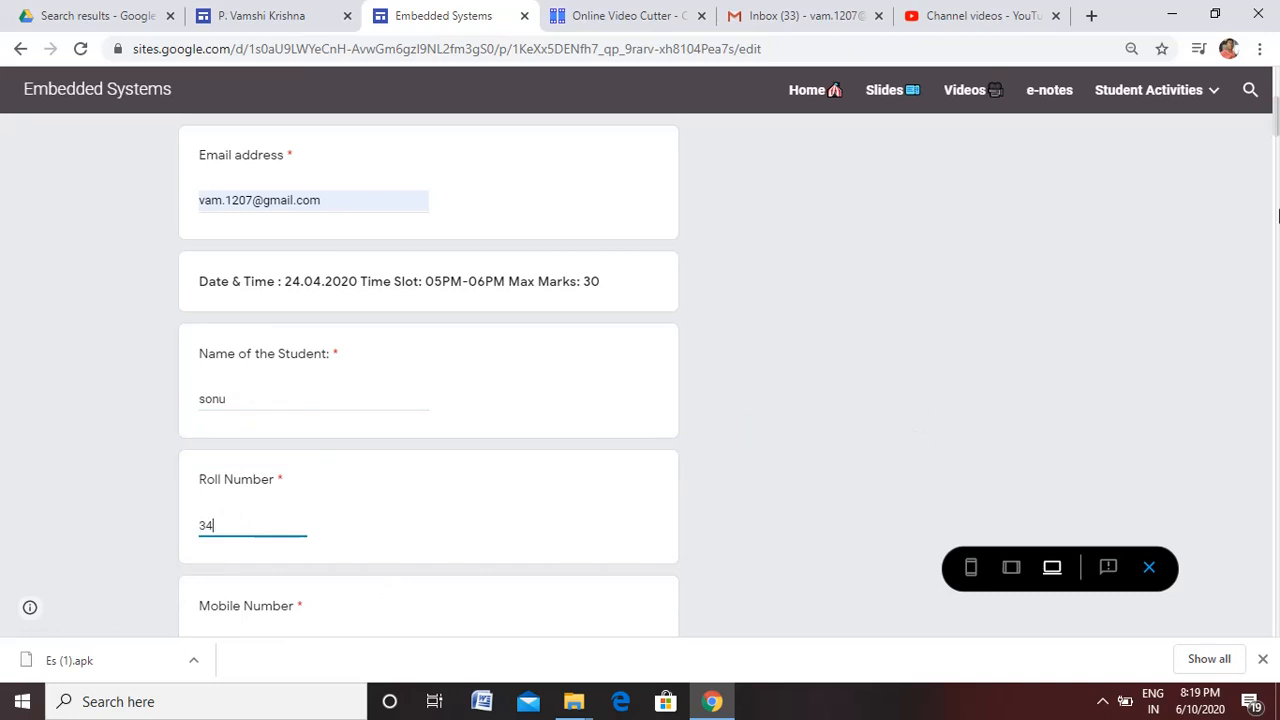
scroll(1275, 148, "down", 3)
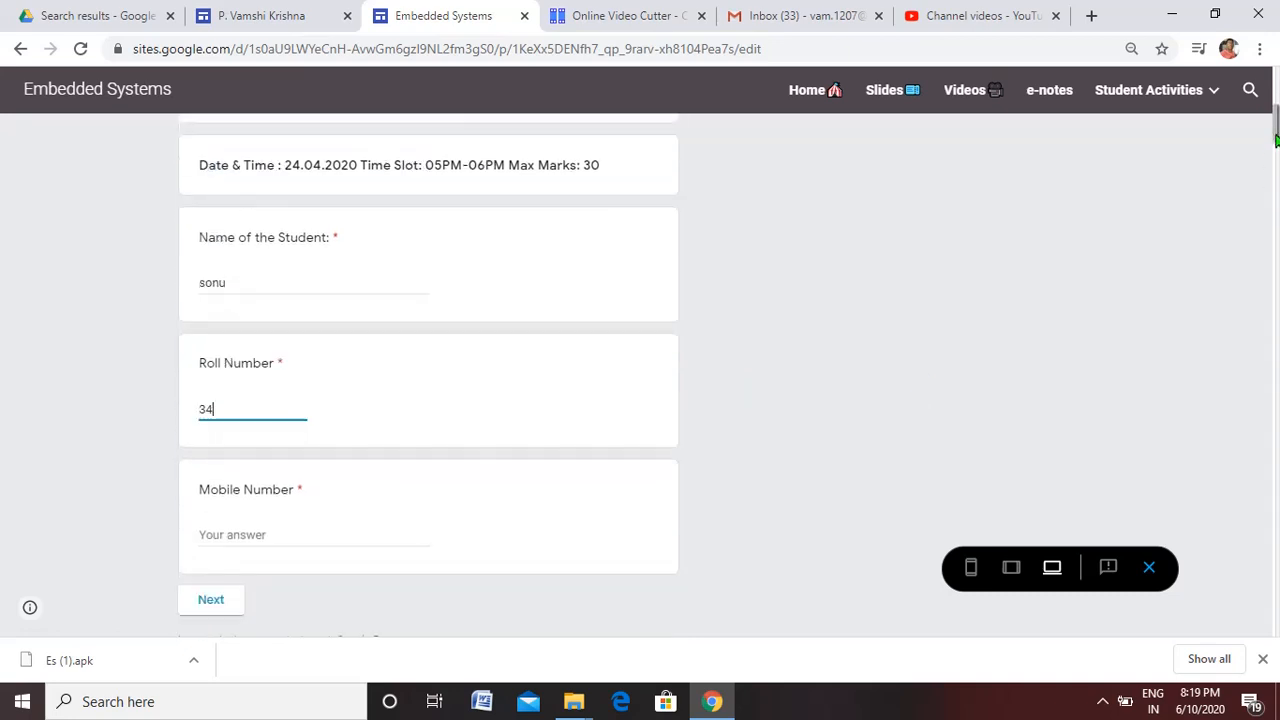
left_click(238, 417)
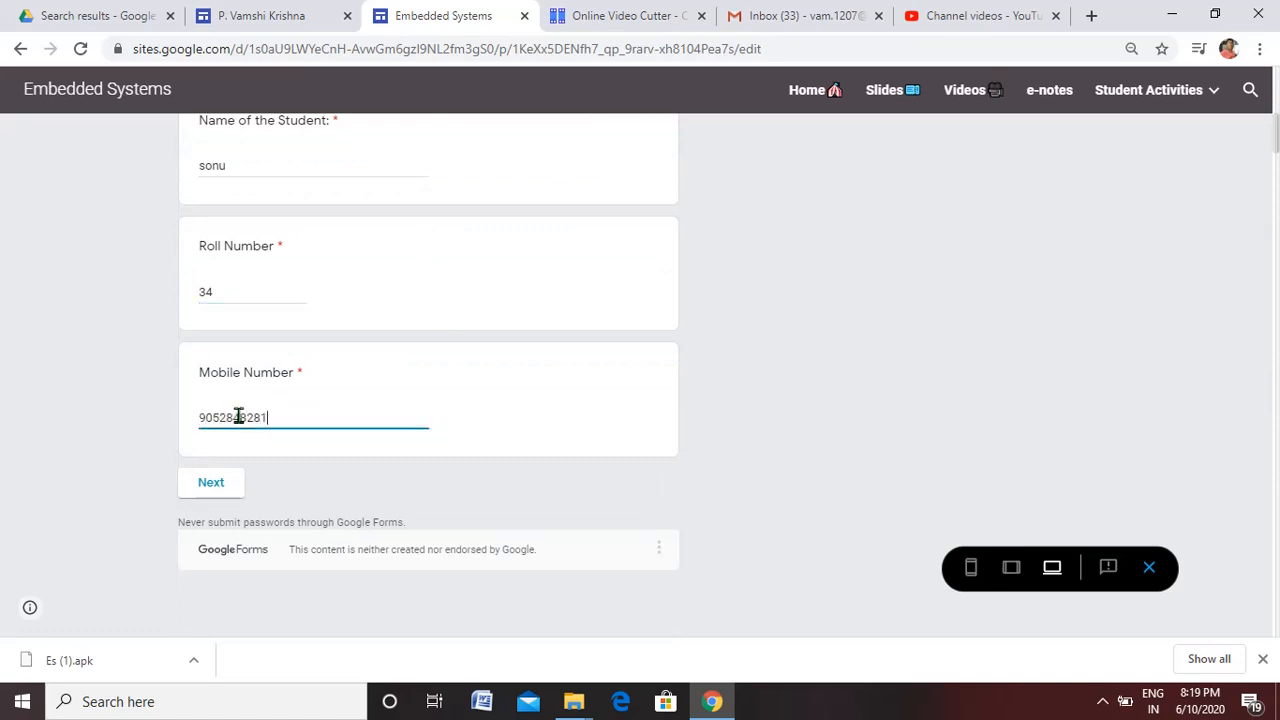
left_click(216, 485)
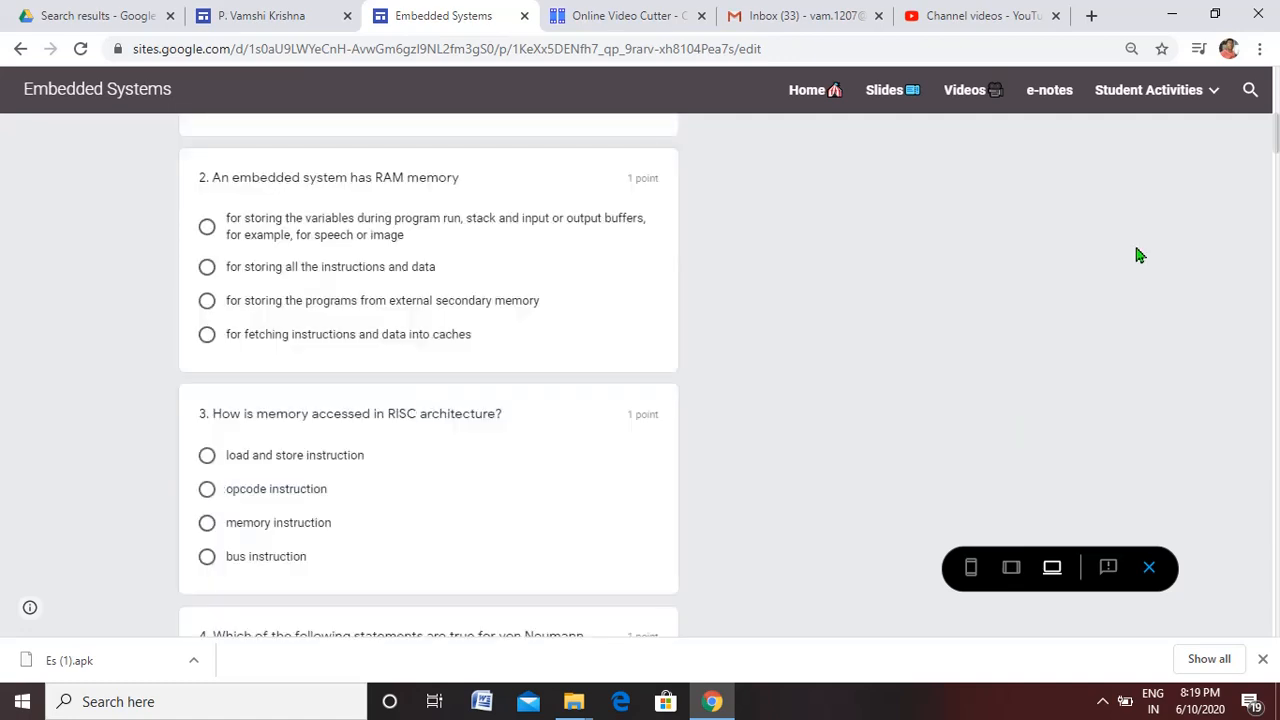
Answer question 1 with processor and memory, question 2 with storing the programs from external secondary memory, and question 3 with opcode instruction
scroll(1277, 120, "up", 4)
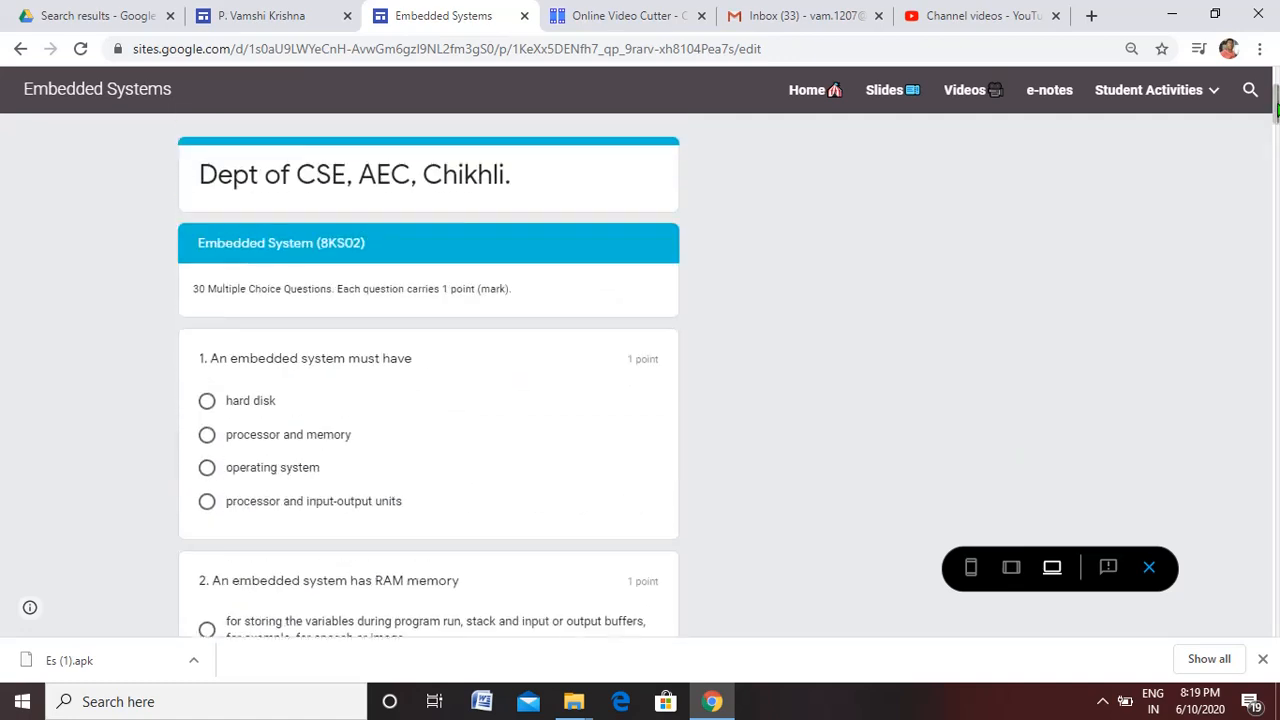
left_click(208, 436)
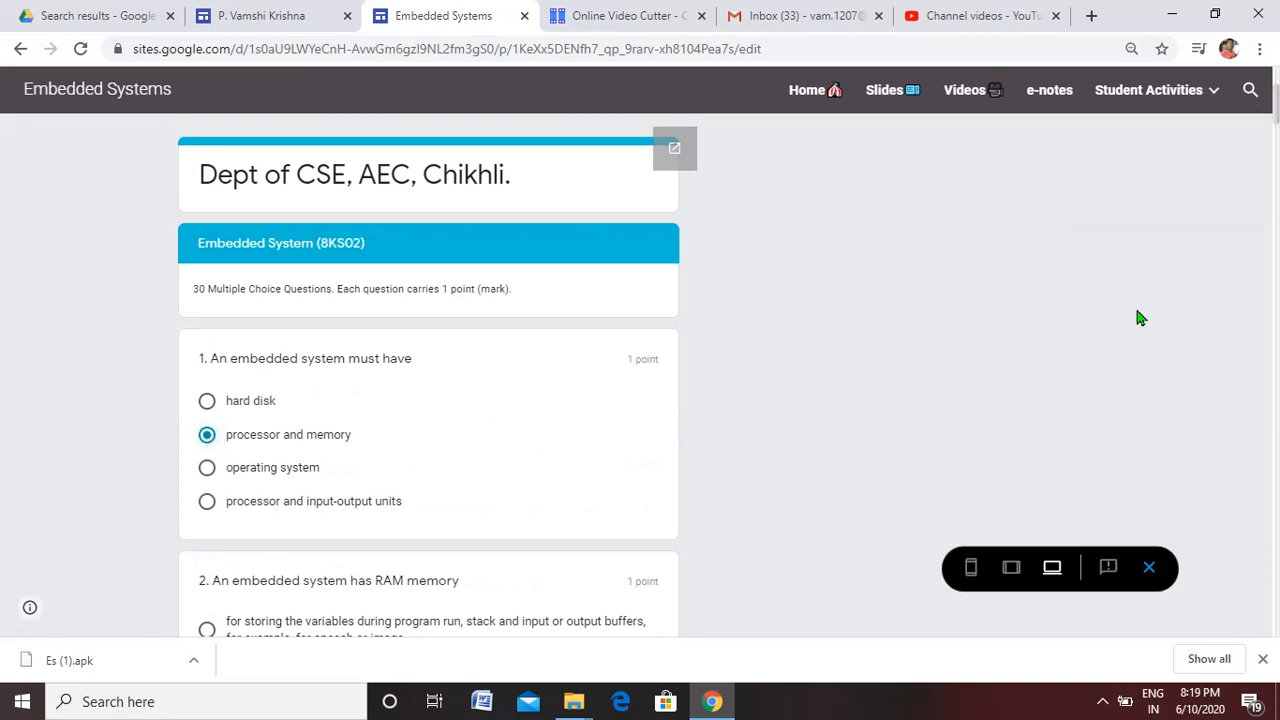
scroll(1276, 126, "down", 3)
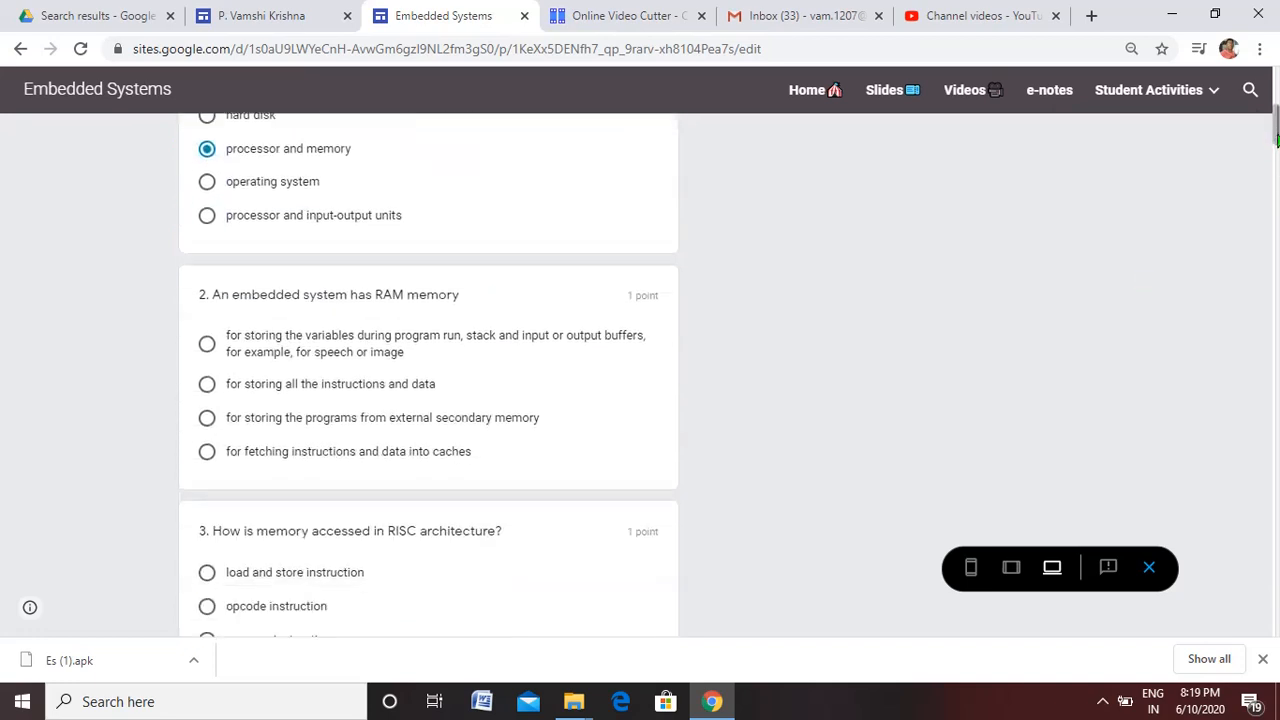
left_click(207, 418)
scroll(1276, 133, "down", 1)
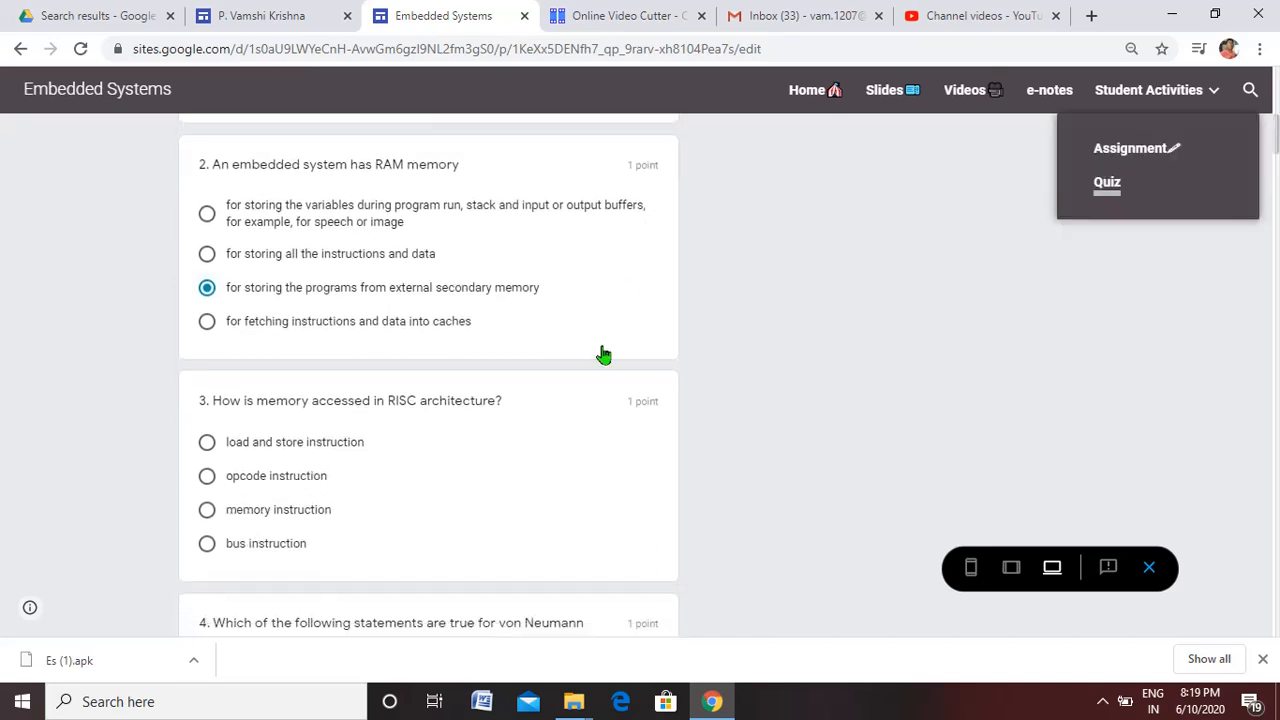
left_click(207, 475)
left_click_drag(1276, 135, 1277, 155)
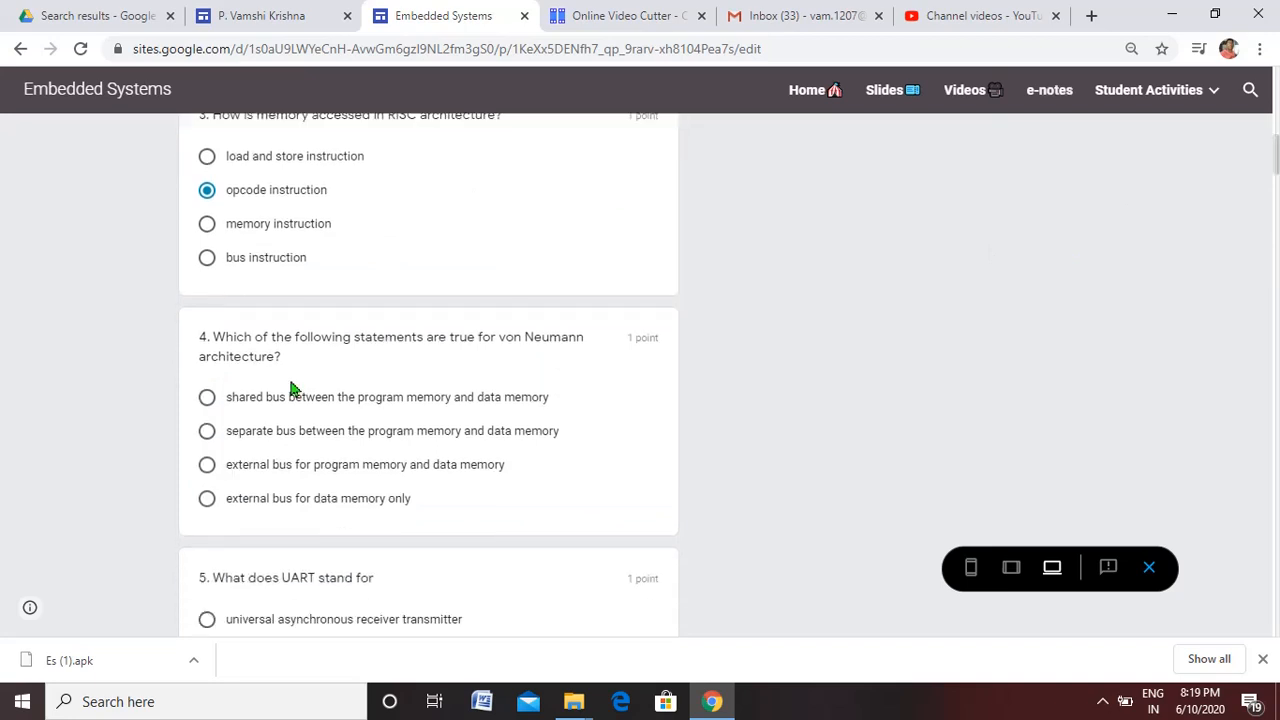
Answer questions 4 and 5, choosing the separate bus option for question 4, and submit the test
left_click(207, 431)
left_click_drag(1276, 168, 1276, 180)
left_click(207, 443)
left_click_drag(1274, 188, 1276, 590)
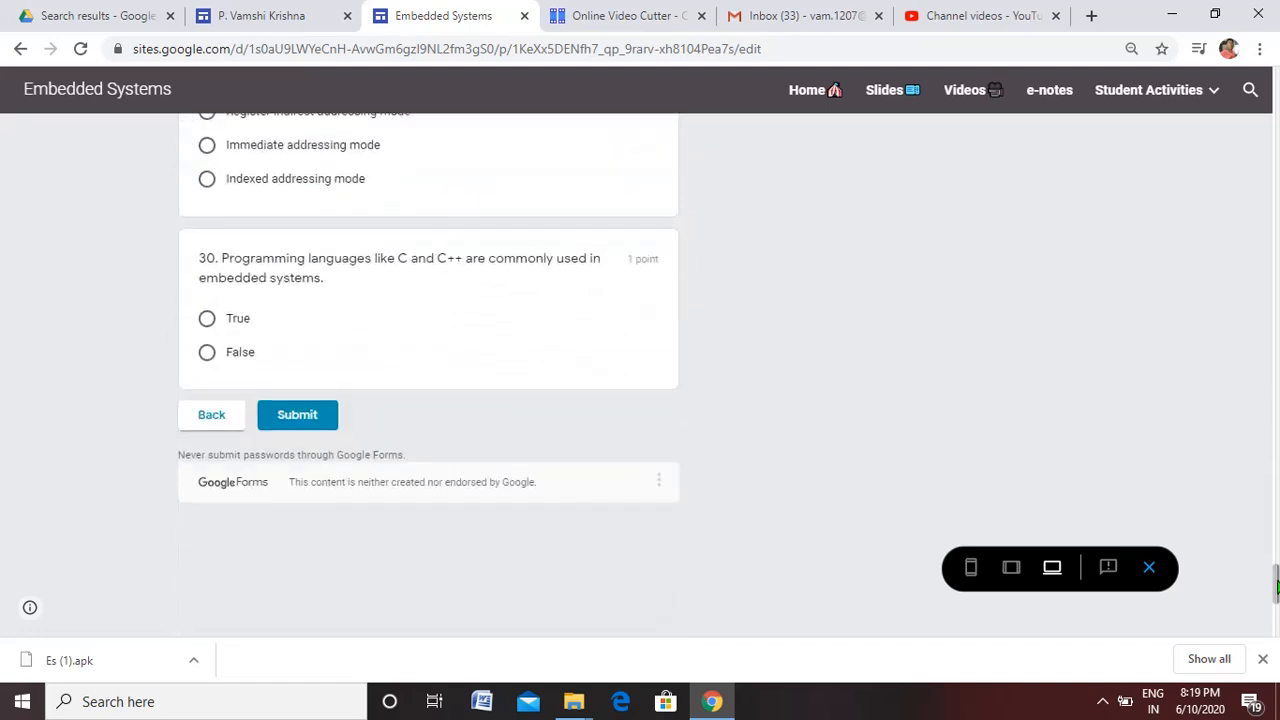
left_click(311, 418)
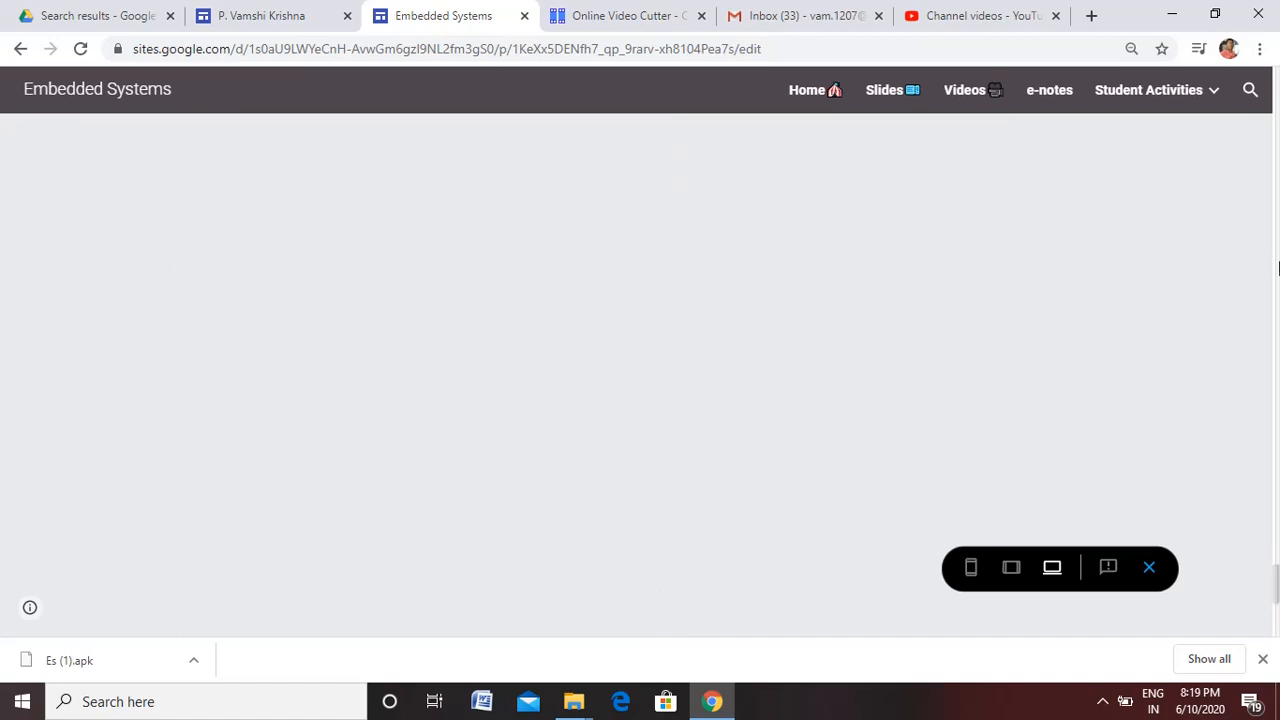
View the submitted test's score report, examine the total points and marked answers, and return to the site editor
left_click_drag(1277, 580, 1277, 84)
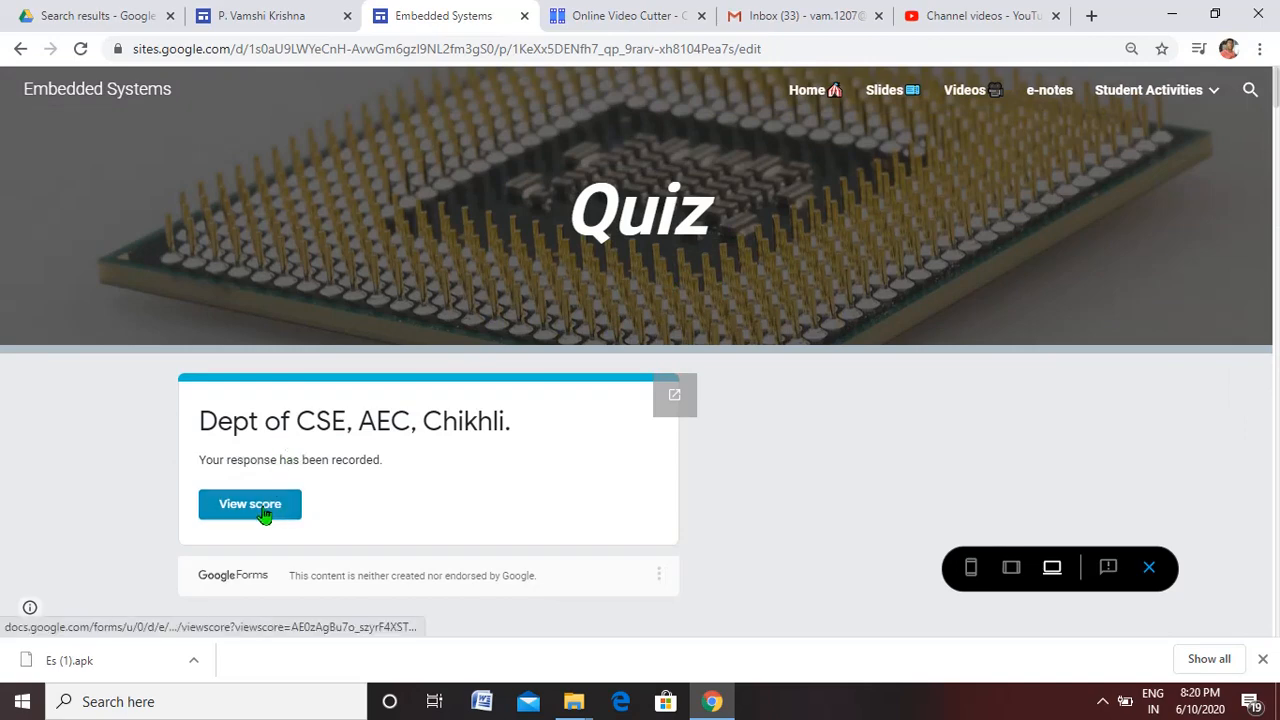
left_click(250, 504)
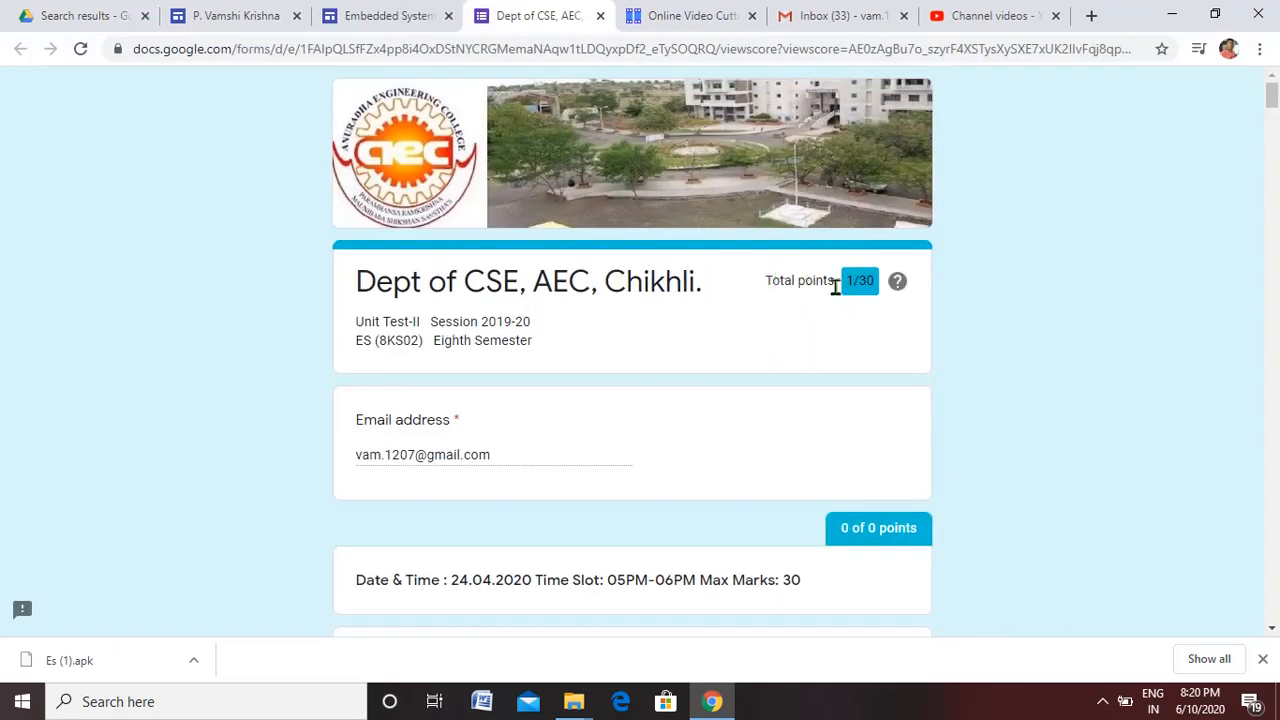
left_click_drag(1273, 100, 1275, 146)
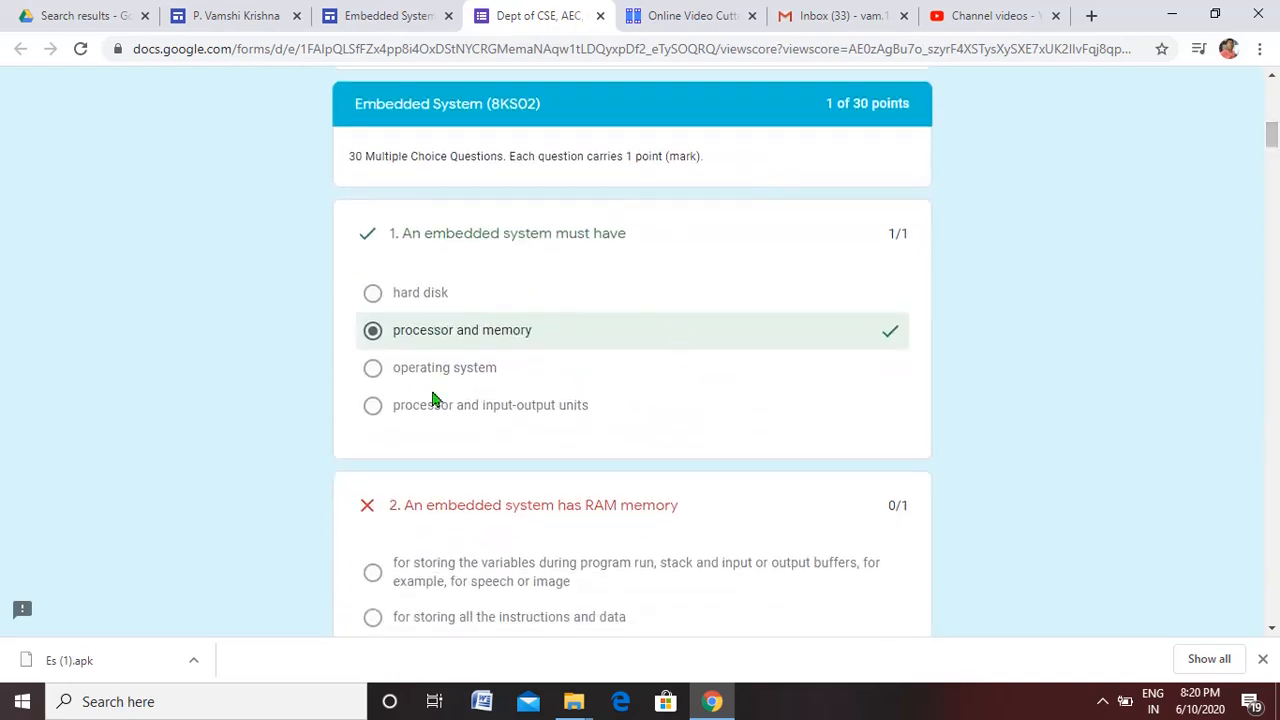
left_click_drag(1272, 136, 1270, 92)
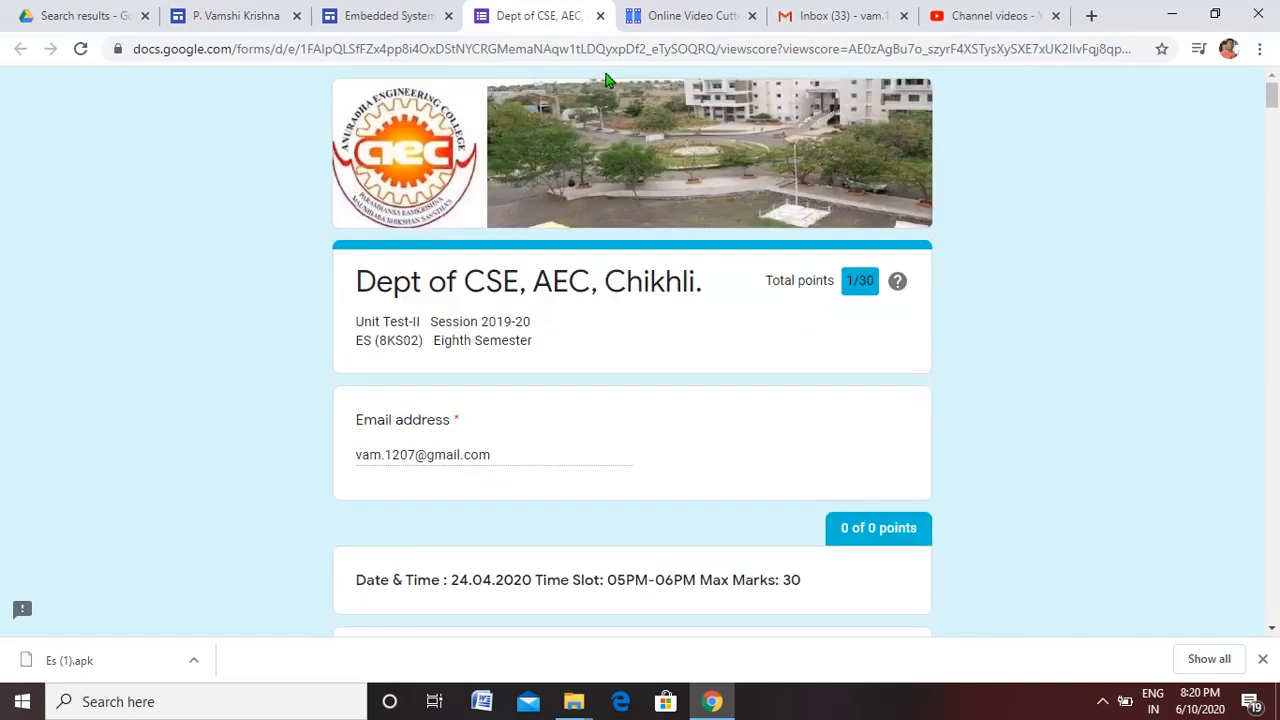
left_click(600, 16)
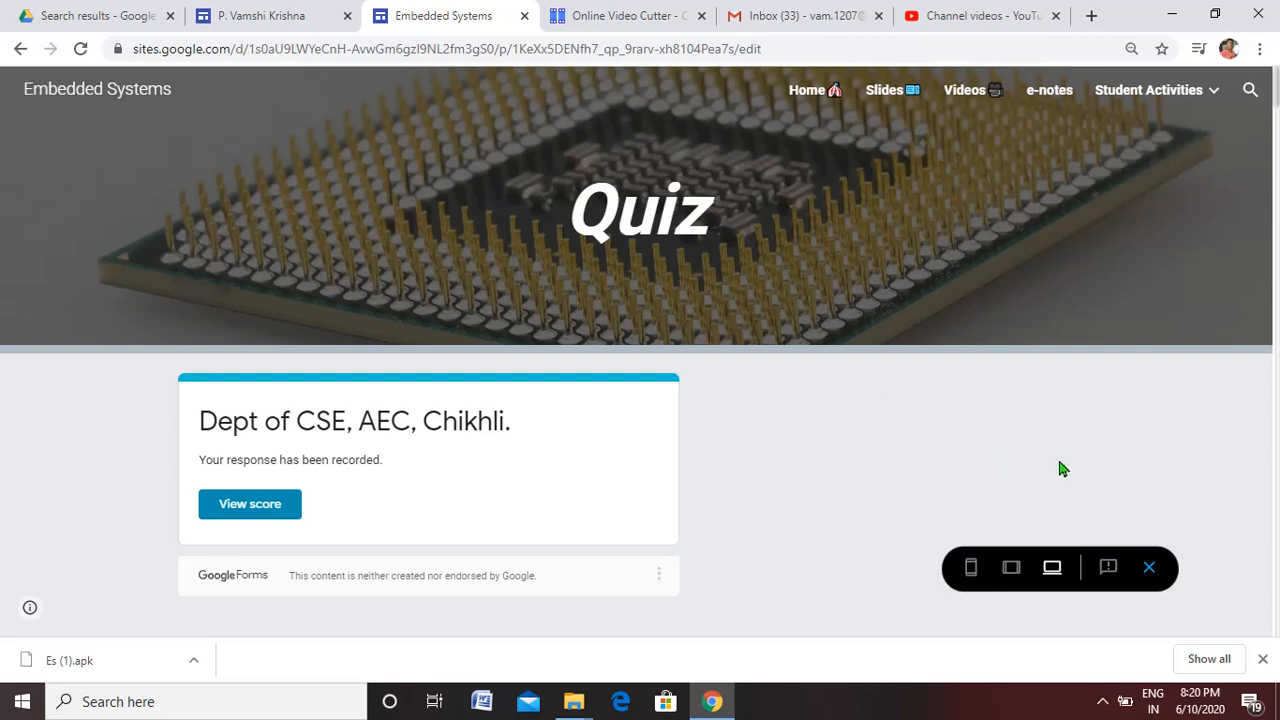
left_click(1150, 567)
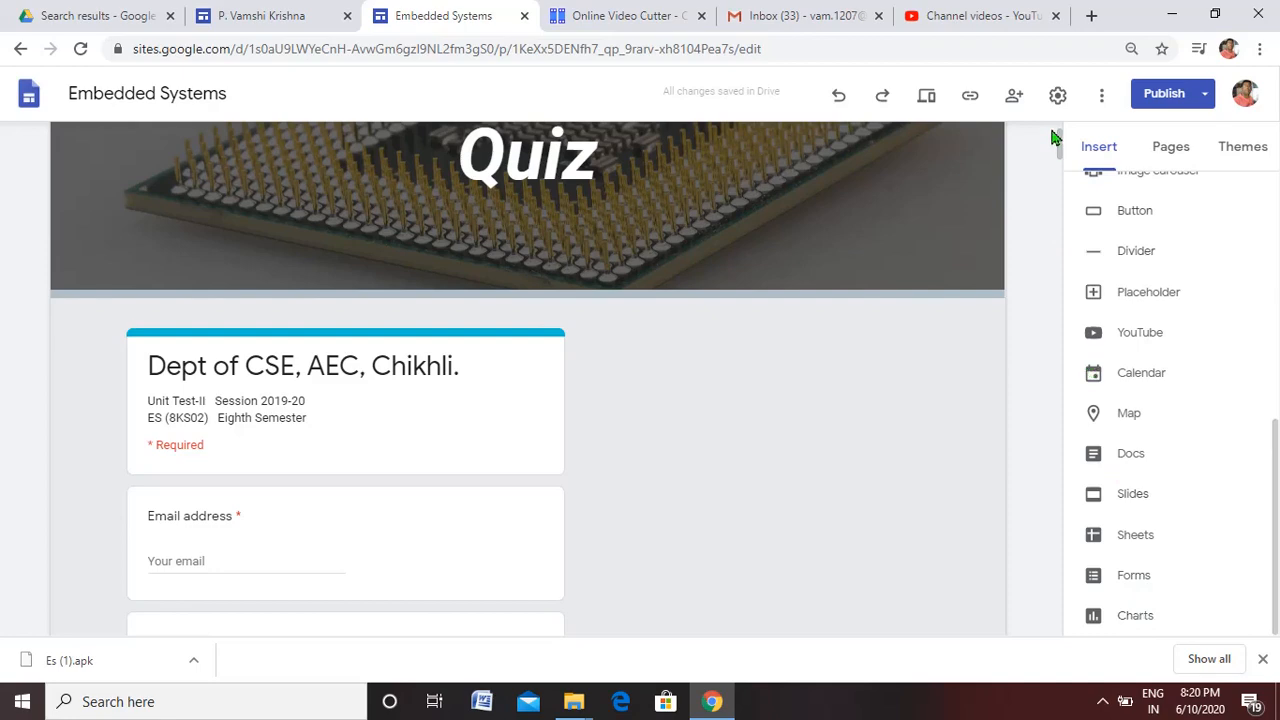
Open the Assignment page under Student Activities for editing
scroll(1062, 130, "up", 2)
mouse_move(978, 150)
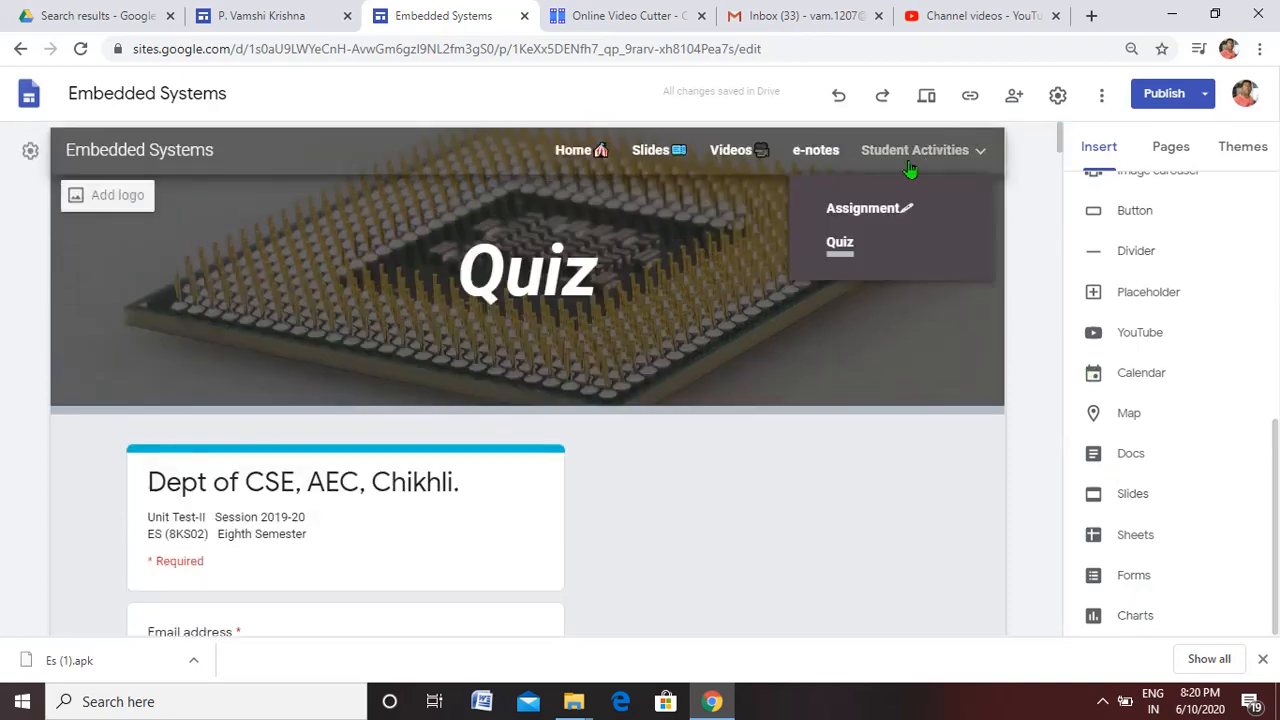
left_click(866, 208)
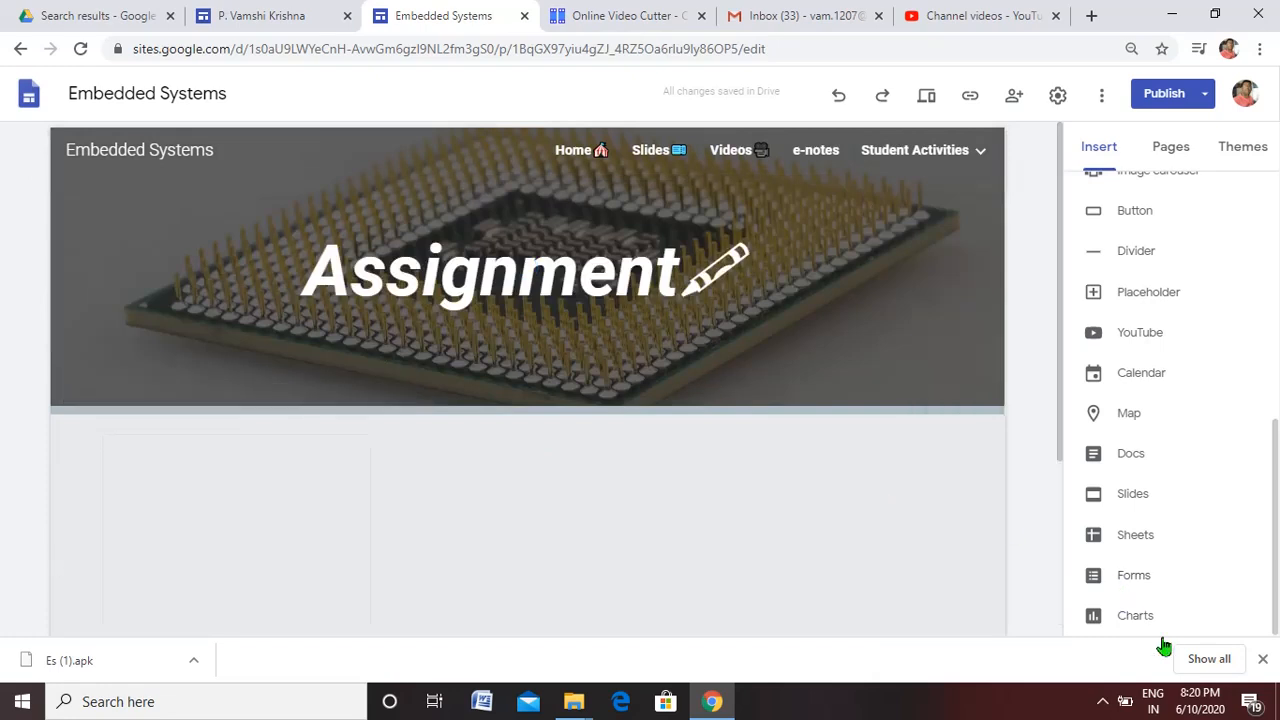
Try to insert a chart from the "i sem results" spreadsheet on the Assignment page
left_click(1136, 618)
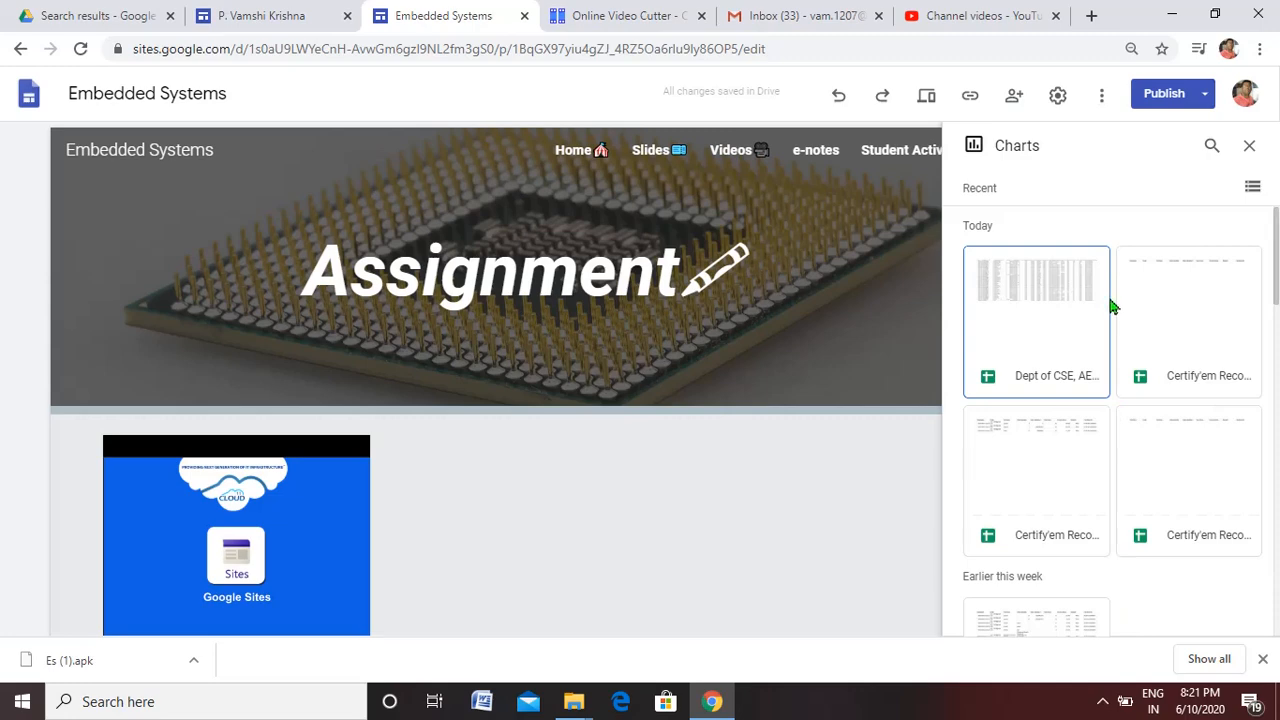
left_click_drag(1277, 245, 1278, 544)
left_click(1214, 467)
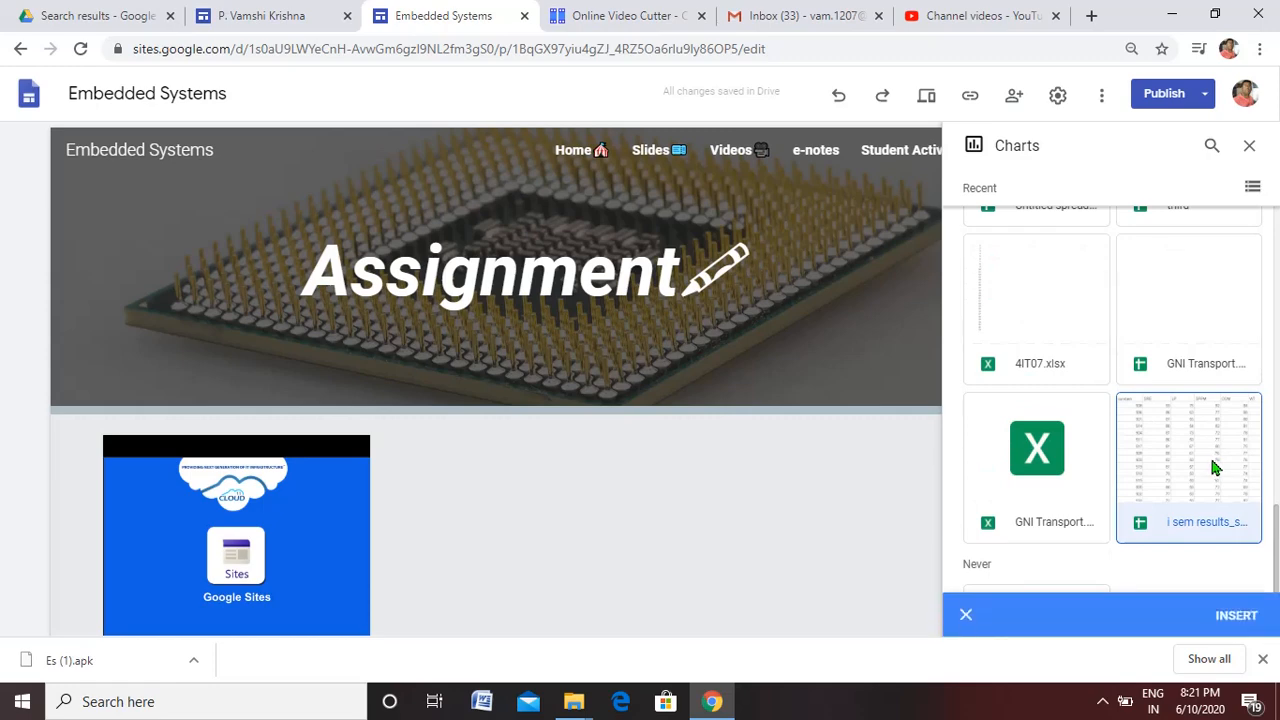
left_click(1234, 624)
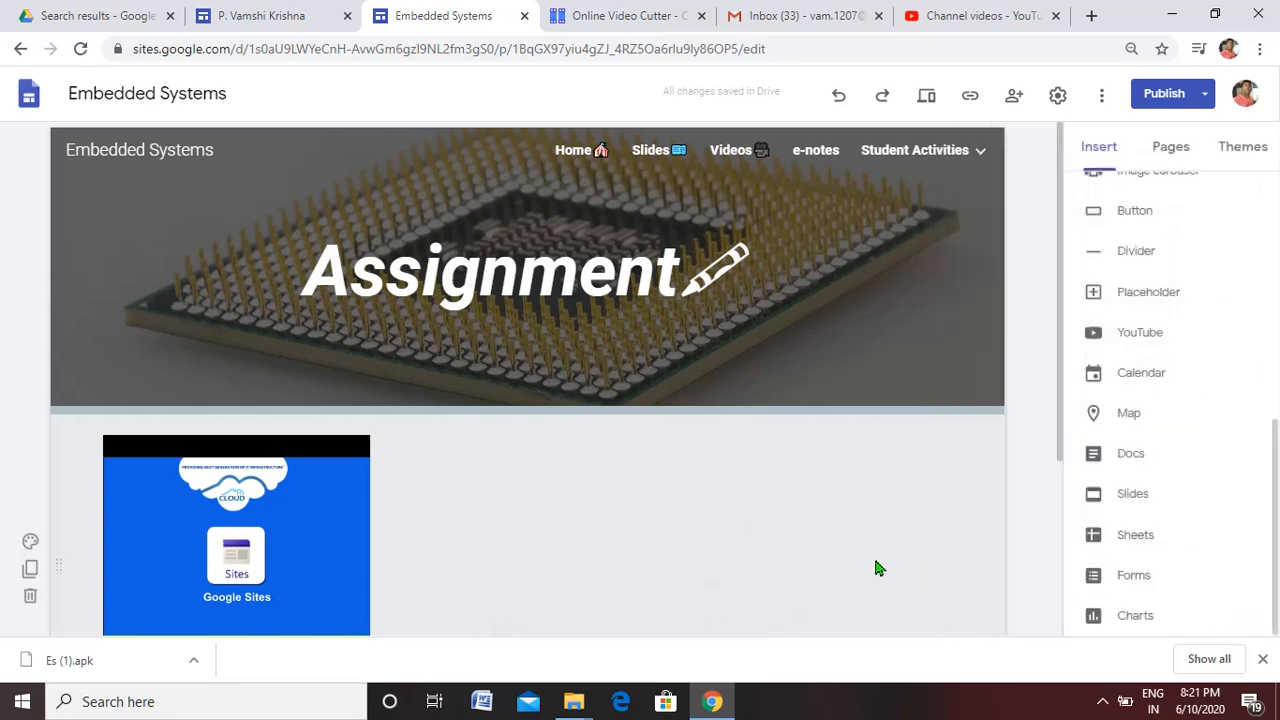
left_click_drag(1277, 474, 1277, 205)
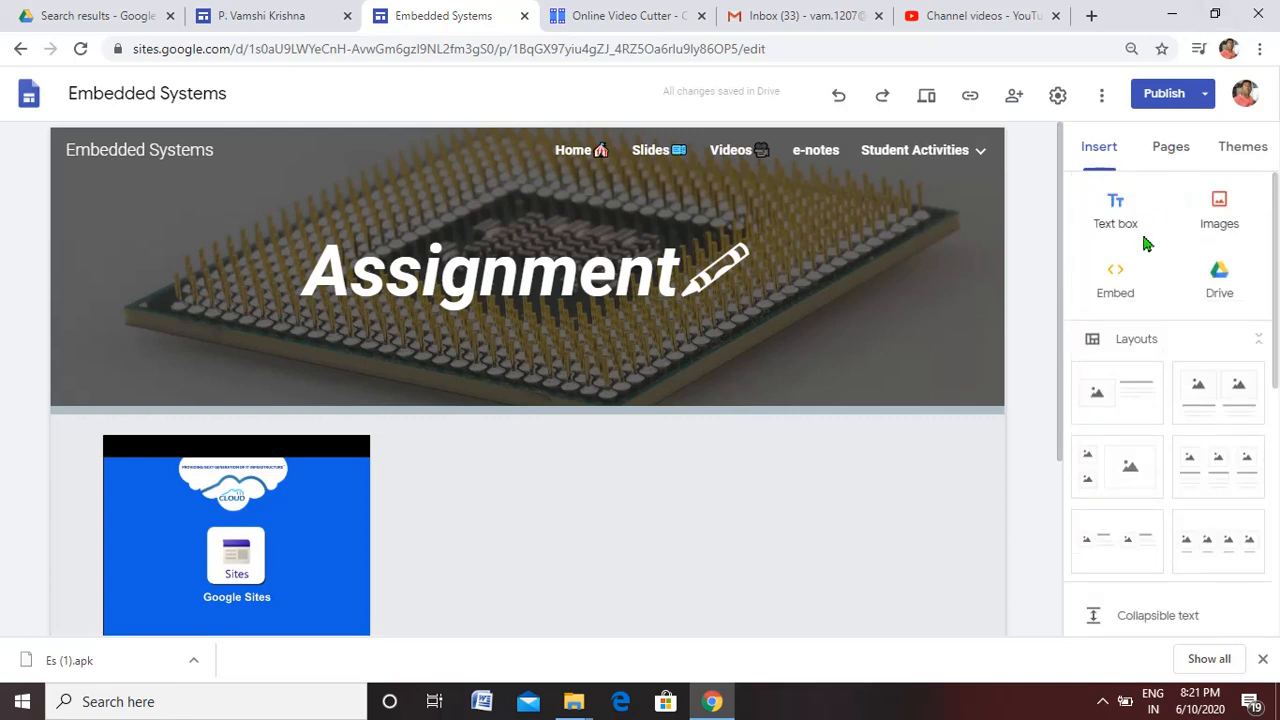
left_click_drag(1277, 284, 1276, 630)
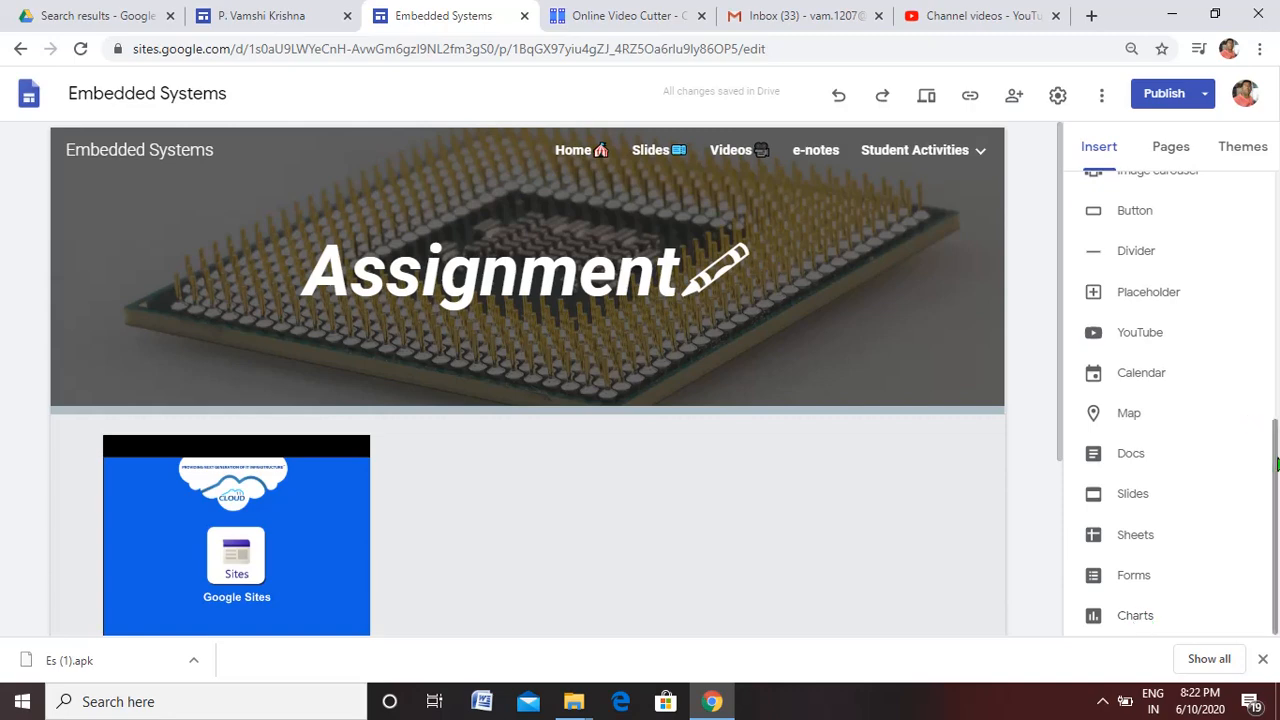
left_click(574, 704)
left_click(523, 582)
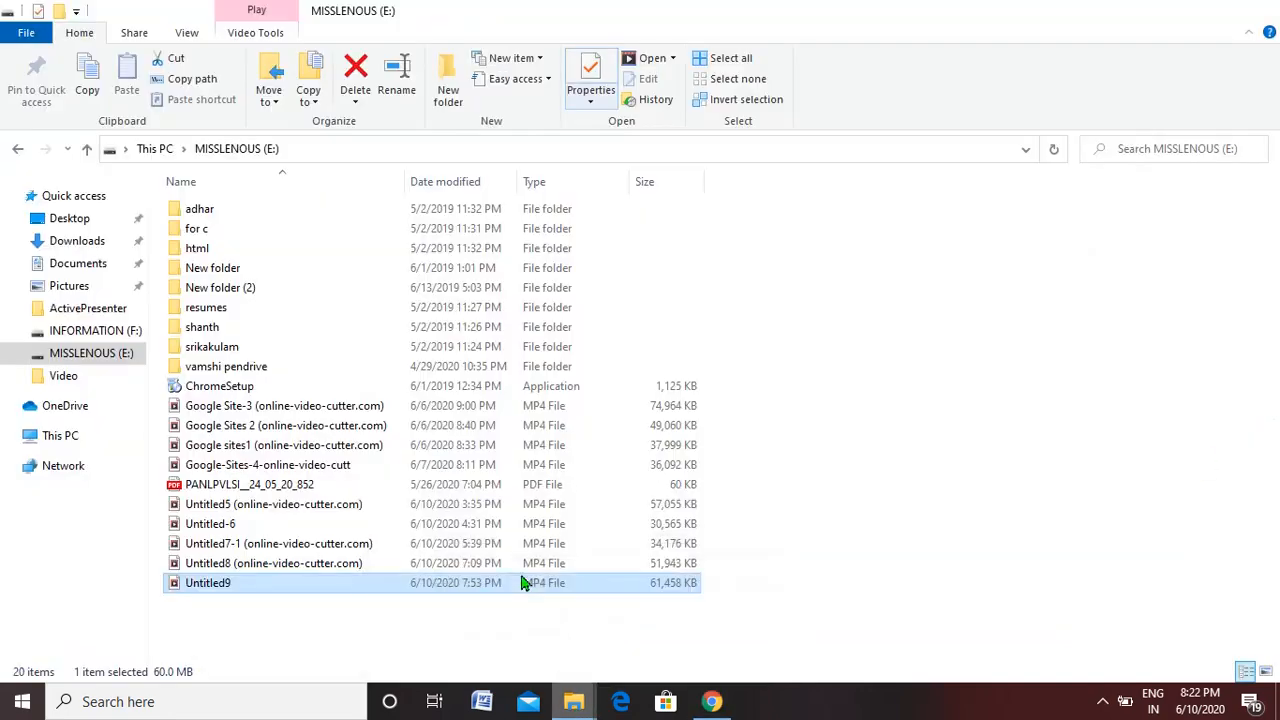
left_click(250, 368)
double_click(249, 368)
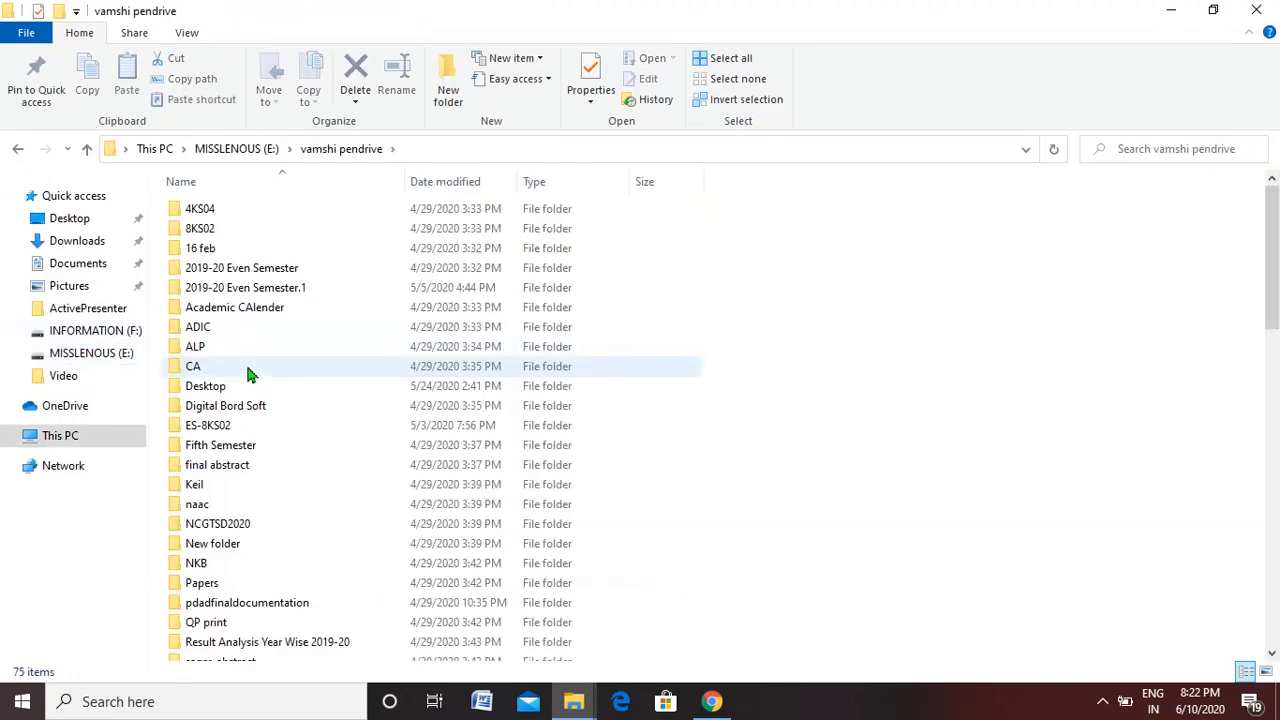
mouse_move(1276, 218)
left_mouse_down()
mouse_move(1276, 287)
mouse_move(1276, 197)
left_mouse_up()
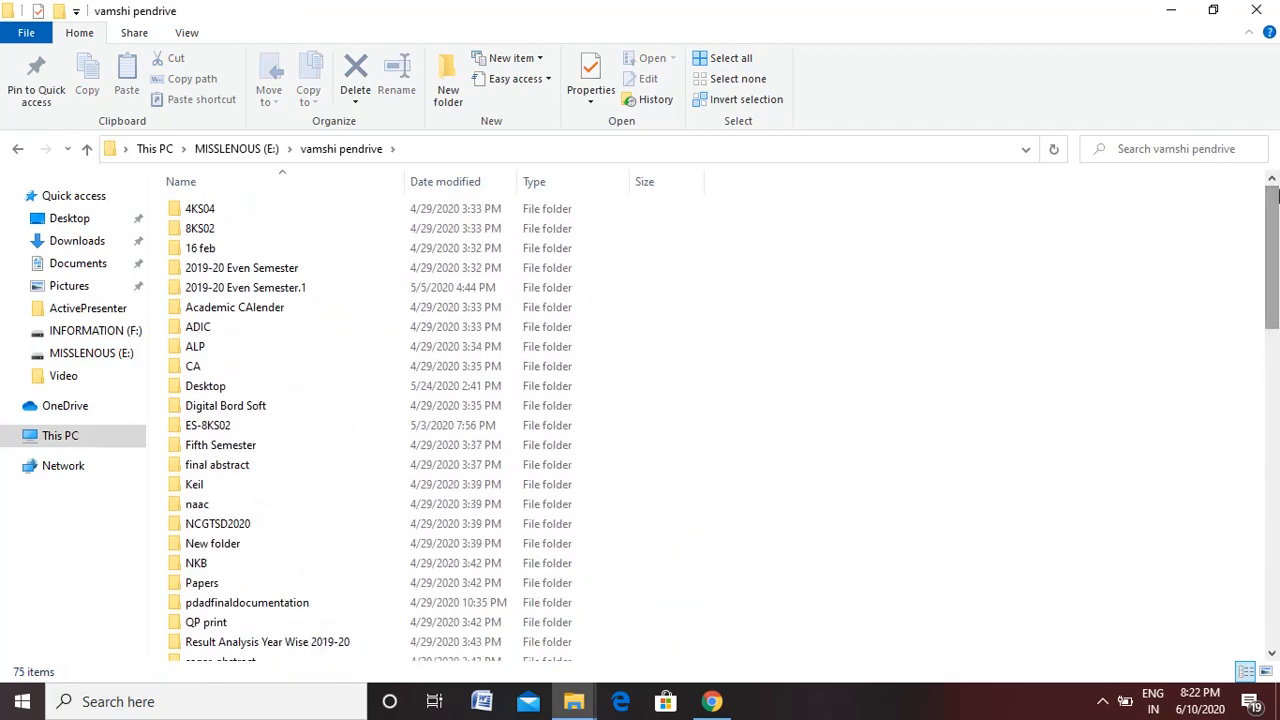
left_click(1262, 12)
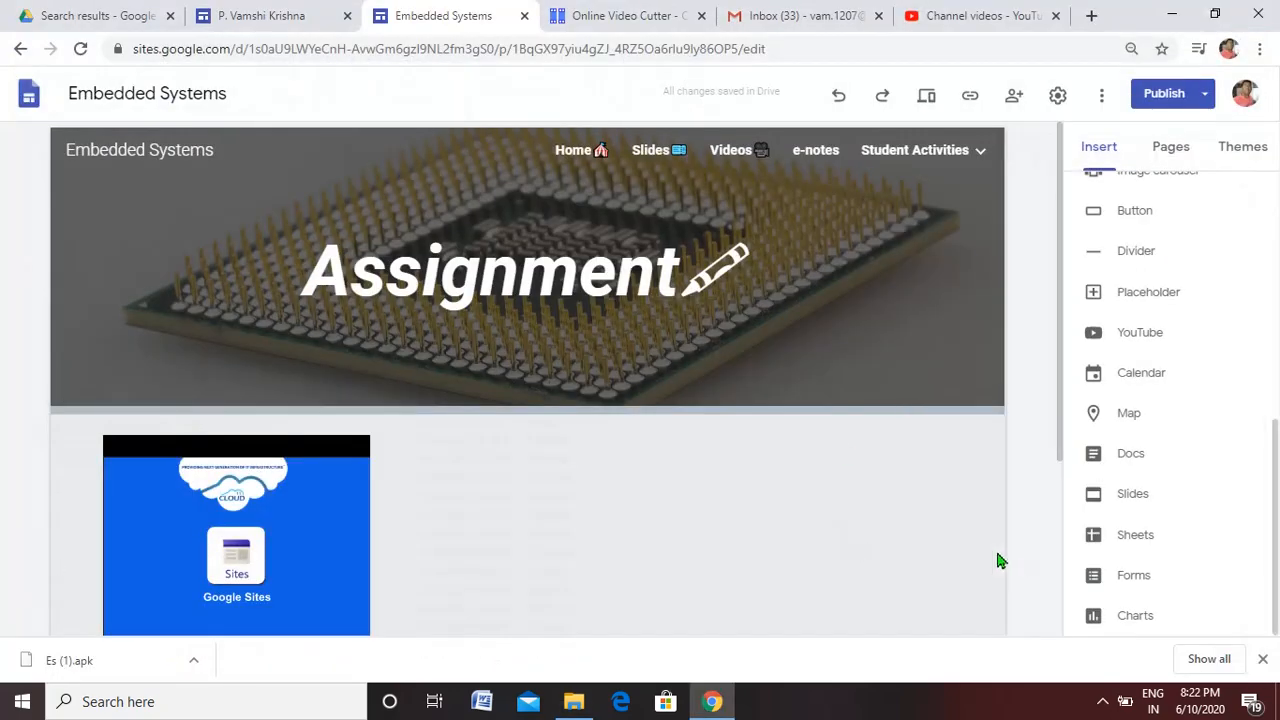
Add a footer below the Assignment page's content with the text "Website Developed by"
left_click_drag(1063, 390, 1060, 646)
mouse_move(540, 602)
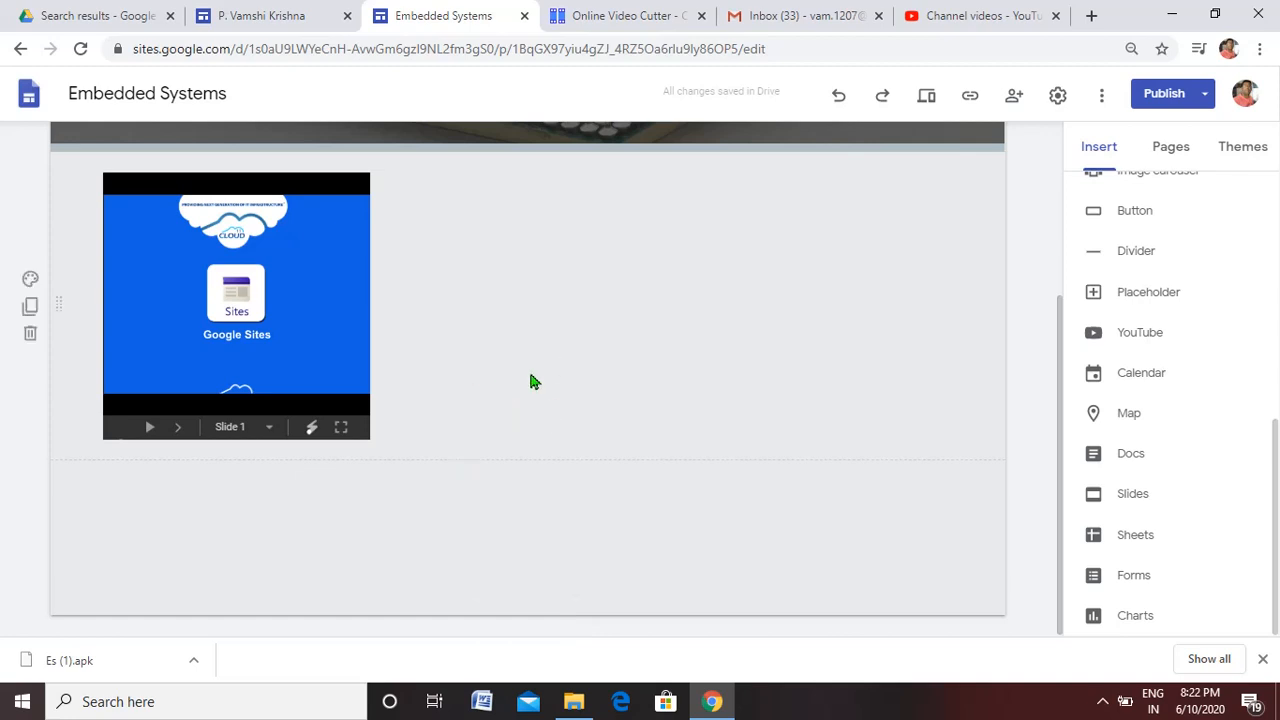
mouse_move(497, 546)
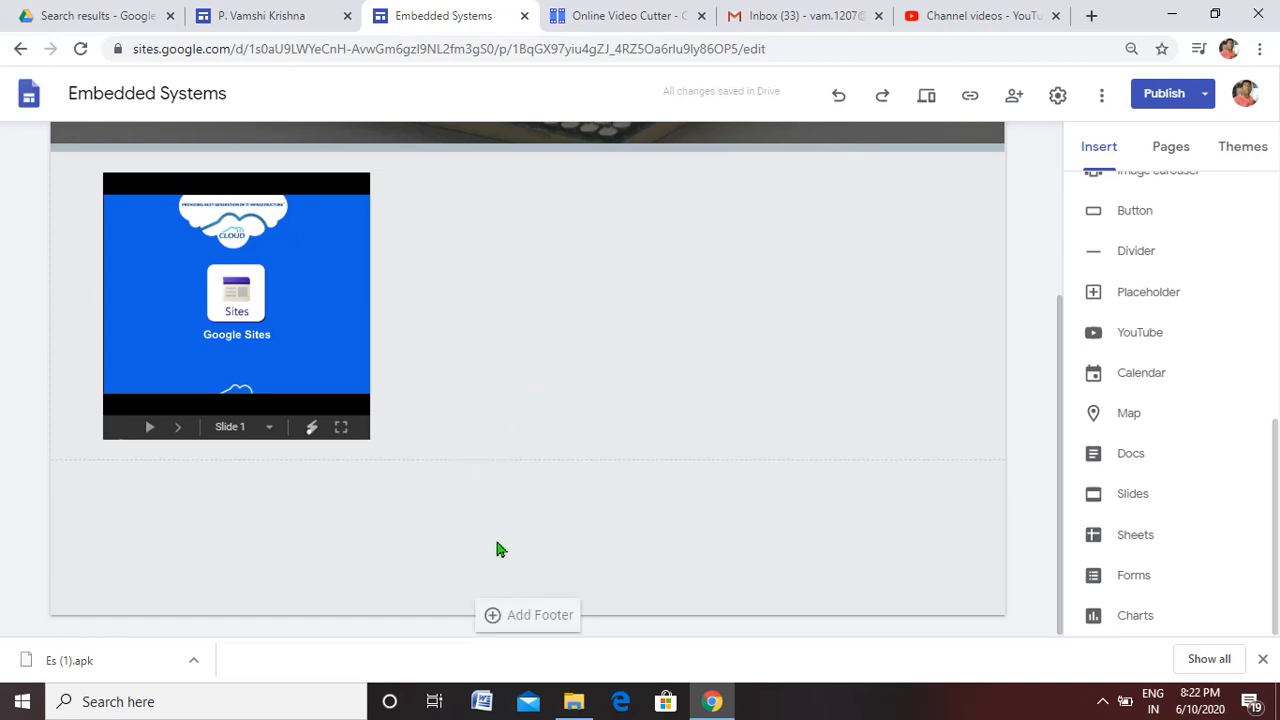
left_click(526, 620)
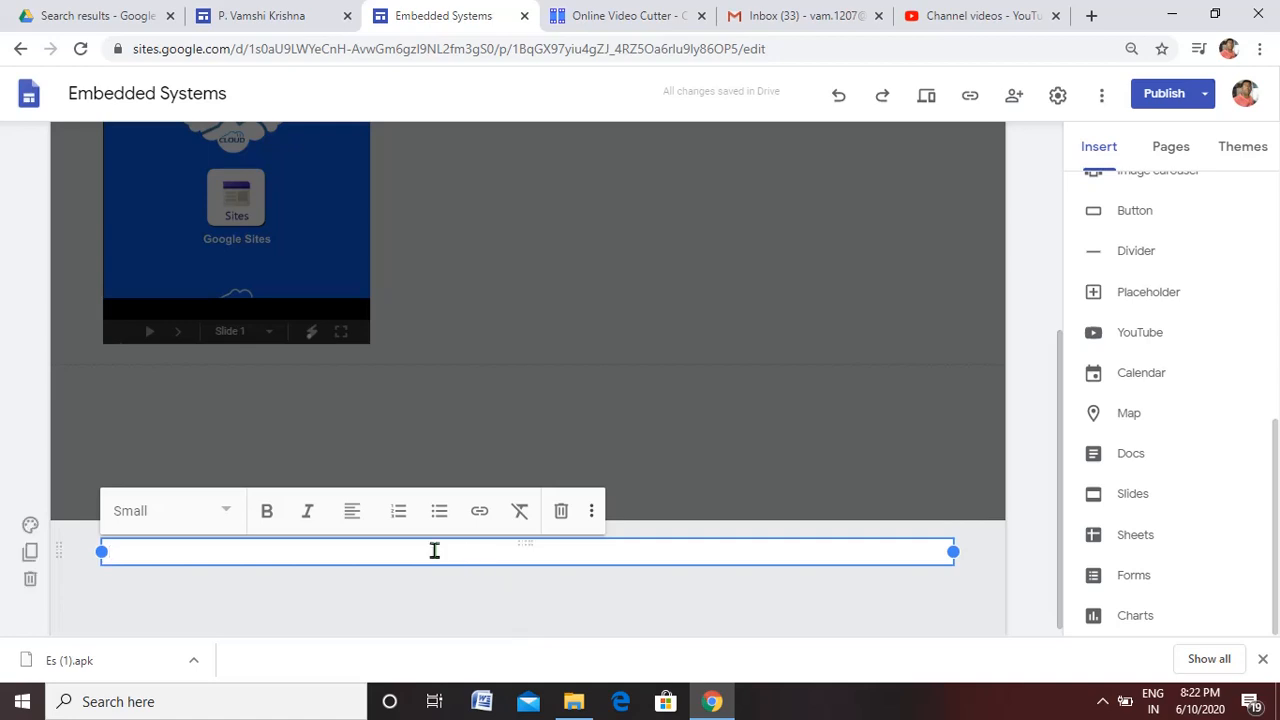
type("Webisge")
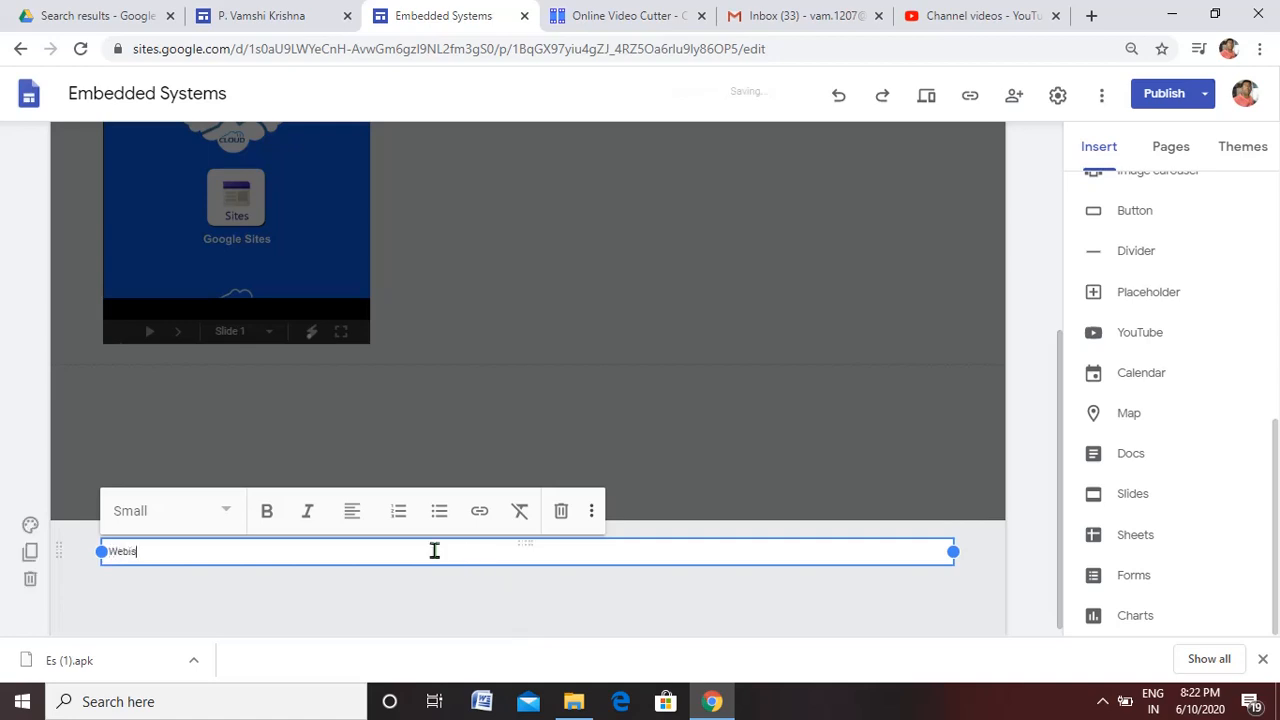
key("BackSpace")
key("BackSpace")
key("BackSpace")
key("BackSpace")
type("site Developme")
key("BackSpace")
key("BackSpace")
type("ed by")
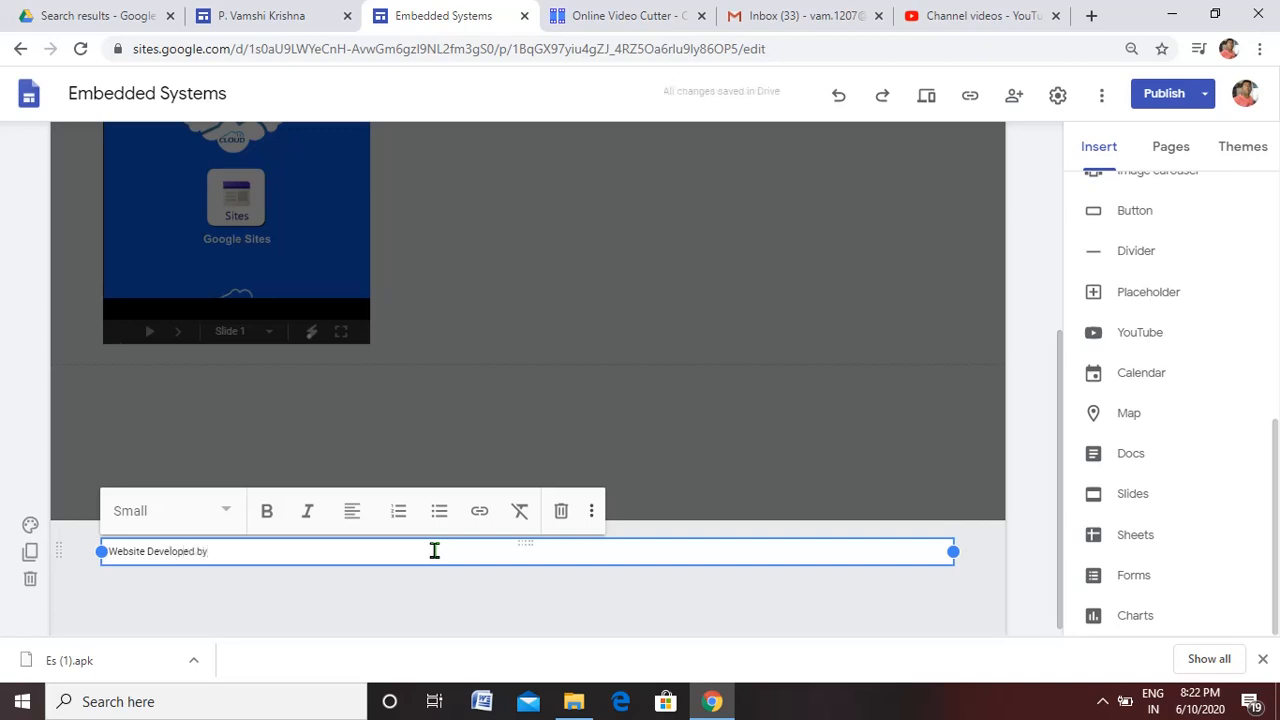
type(" vamshiaecc@2020")
Format the whole footer line as Small text, make it bold and center it
left_click_drag(326, 553, 215, 557)
left_click_drag(143, 552, 116, 549)
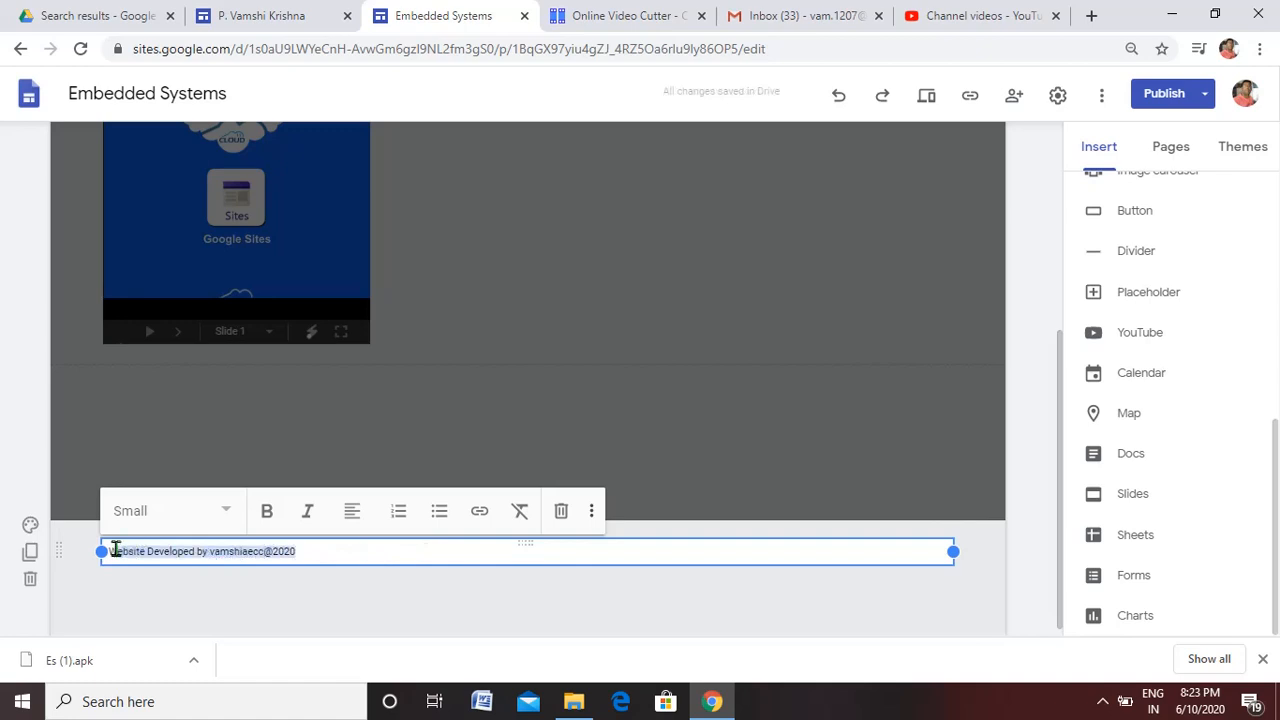
left_click(226, 512)
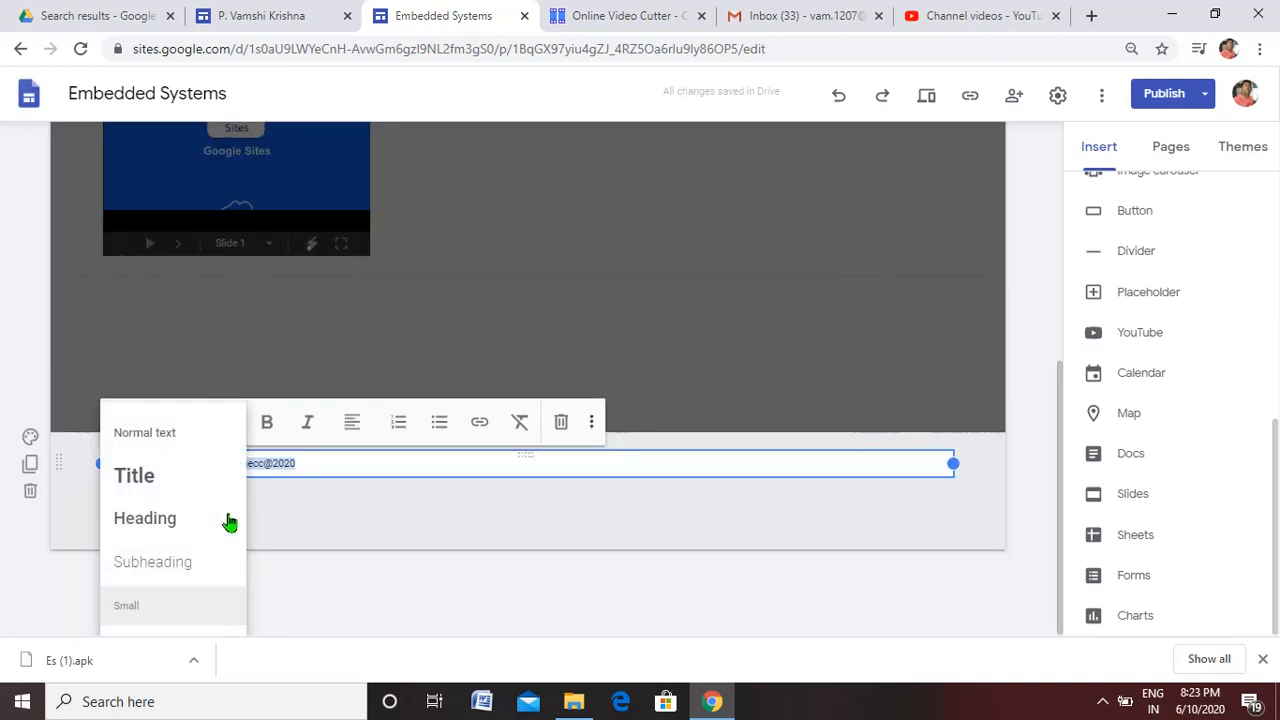
left_click(160, 612)
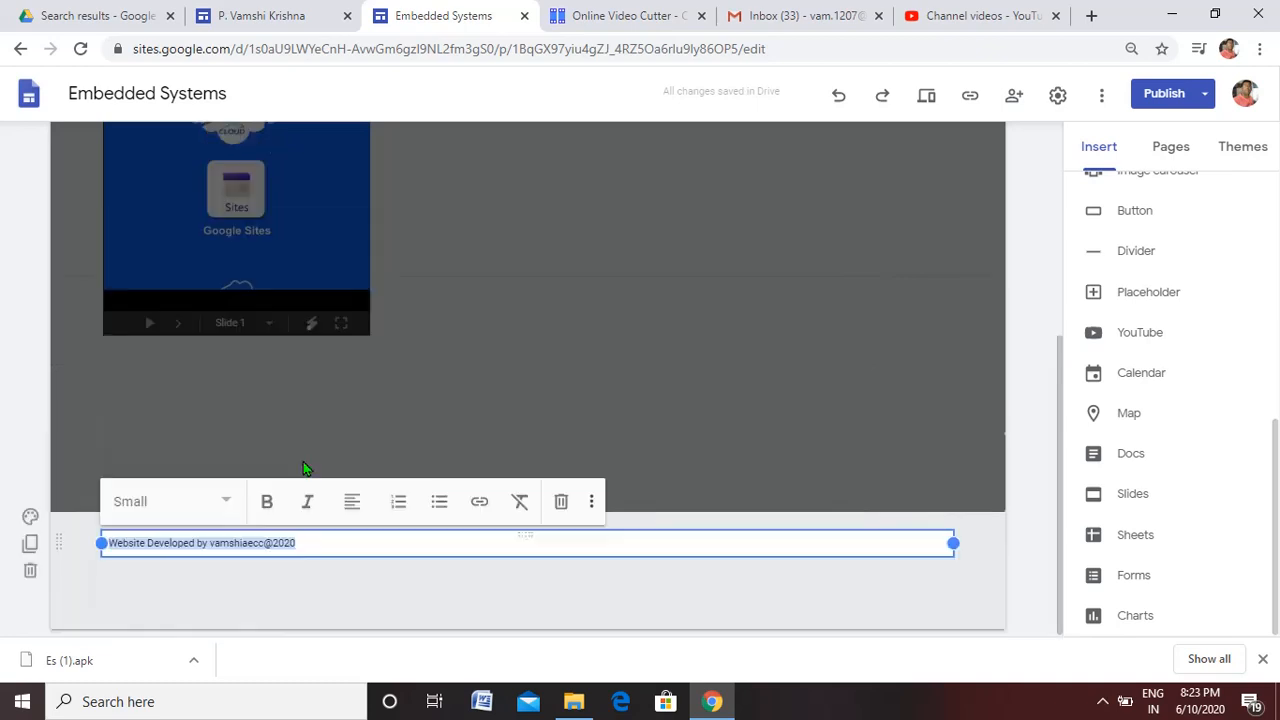
left_click(266, 503)
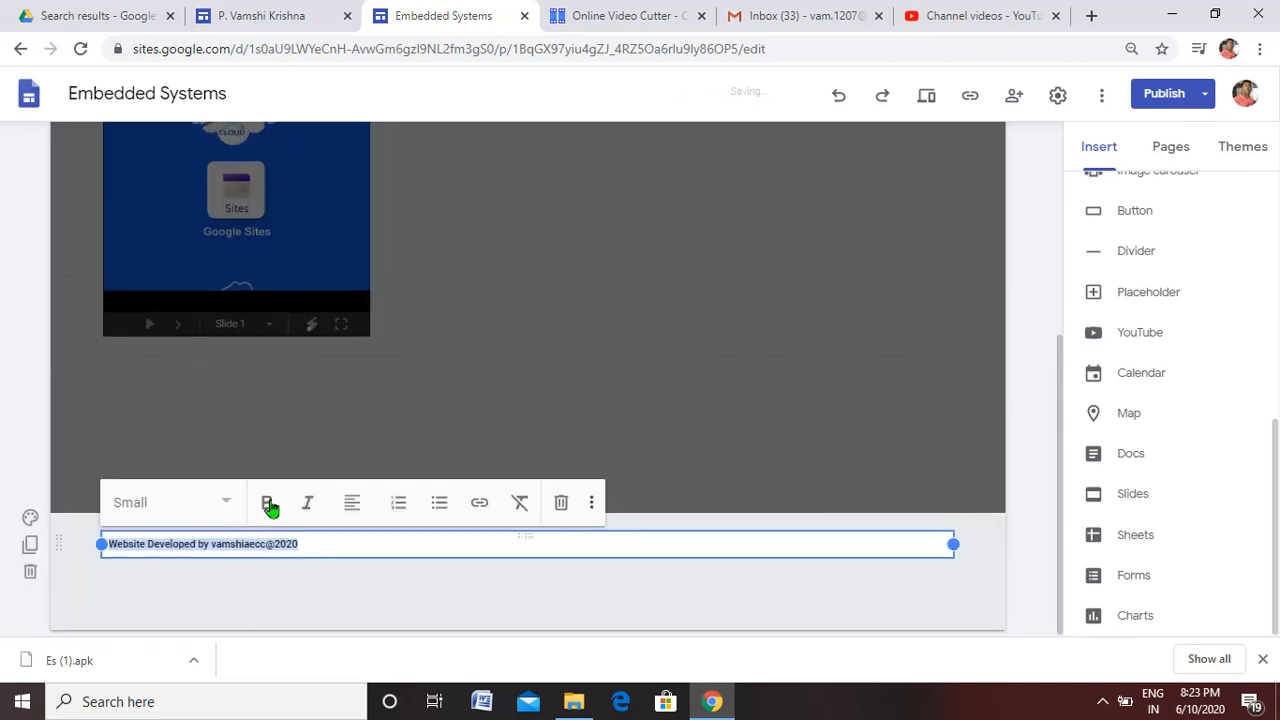
left_click(356, 503)
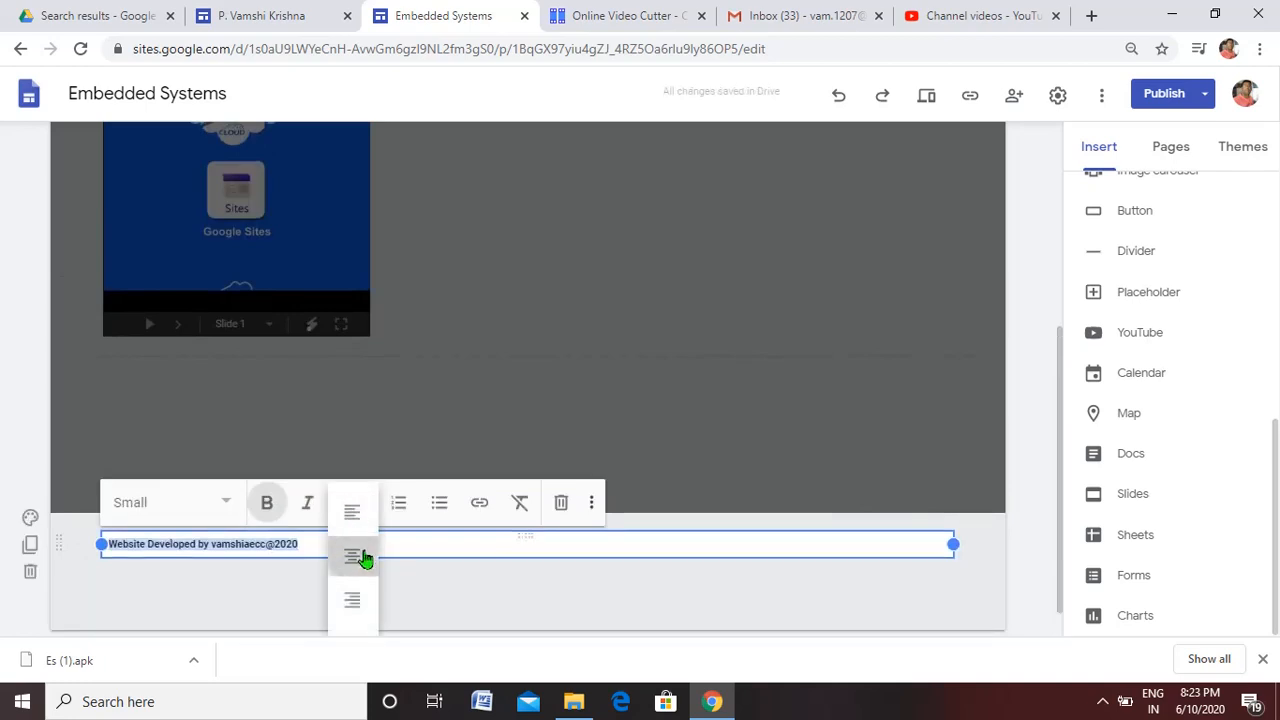
left_click(364, 558)
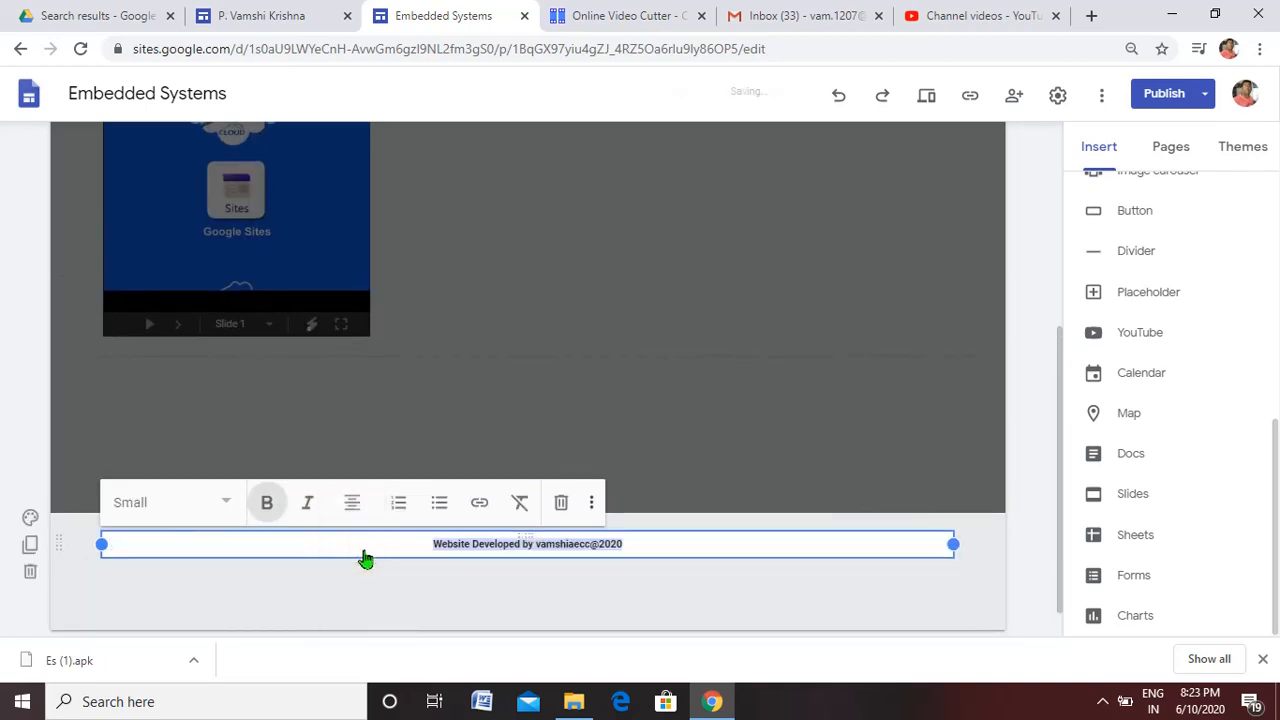
left_click(900, 624)
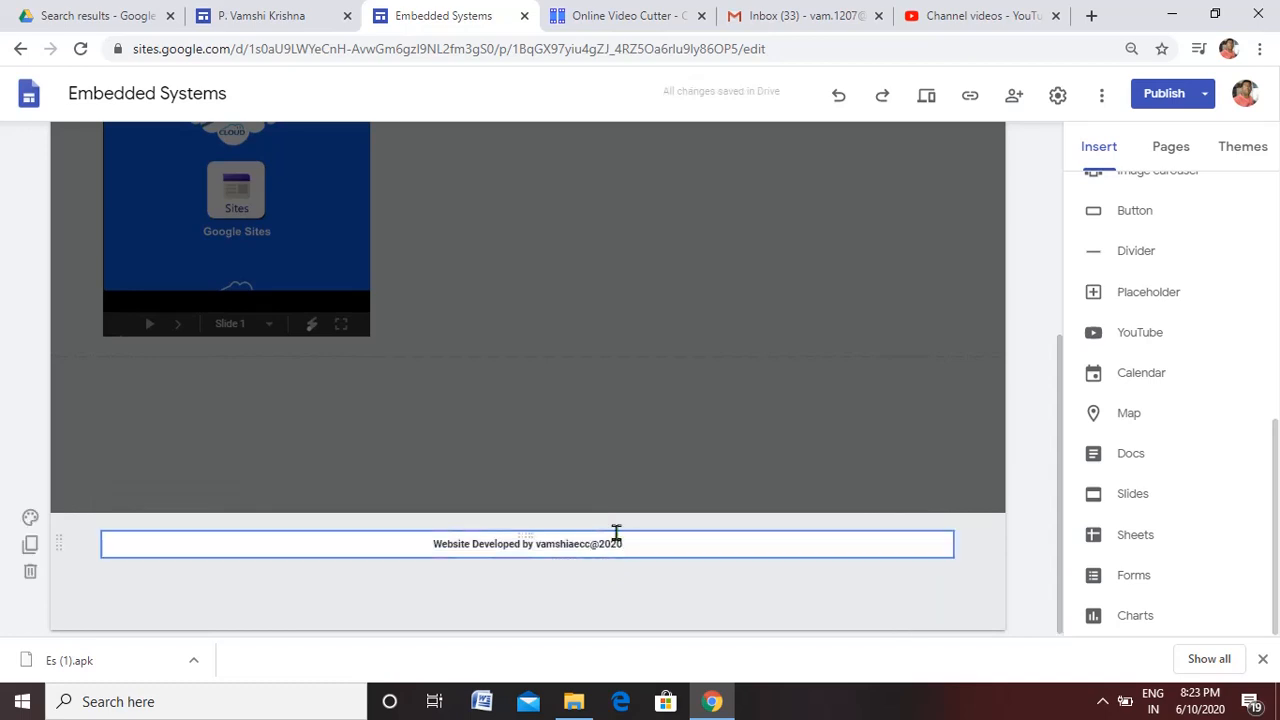
Preview the Assignment page, examine the footer line below the embedded slides, and return to the editor
left_click(925, 101)
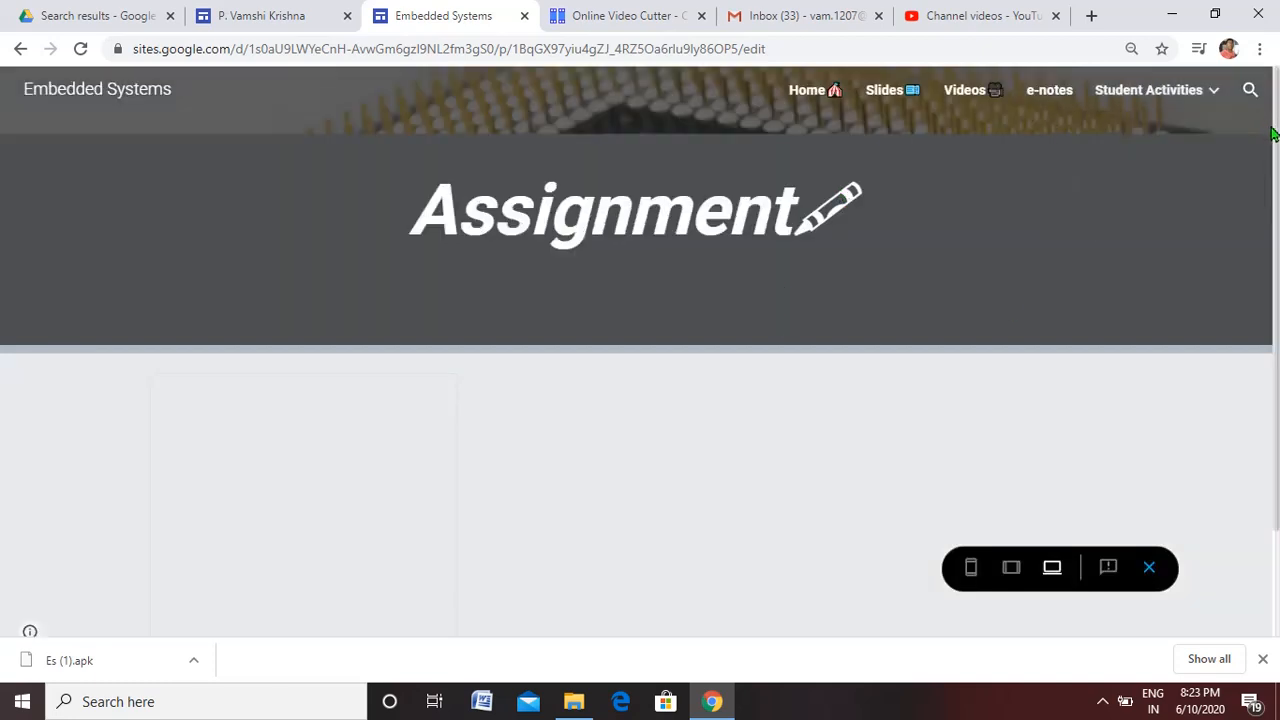
scroll(1277, 200, "down", 1)
scroll(1268, 321, "down", 1)
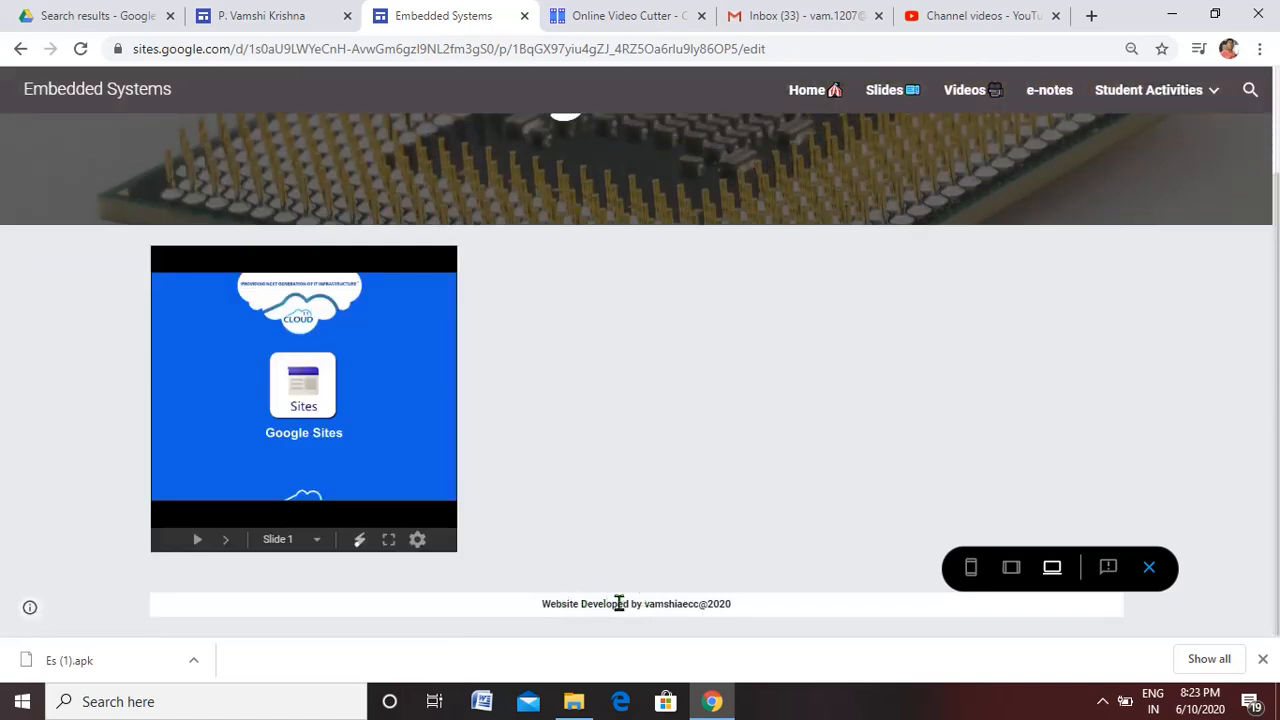
left_click_drag(547, 604, 730, 598)
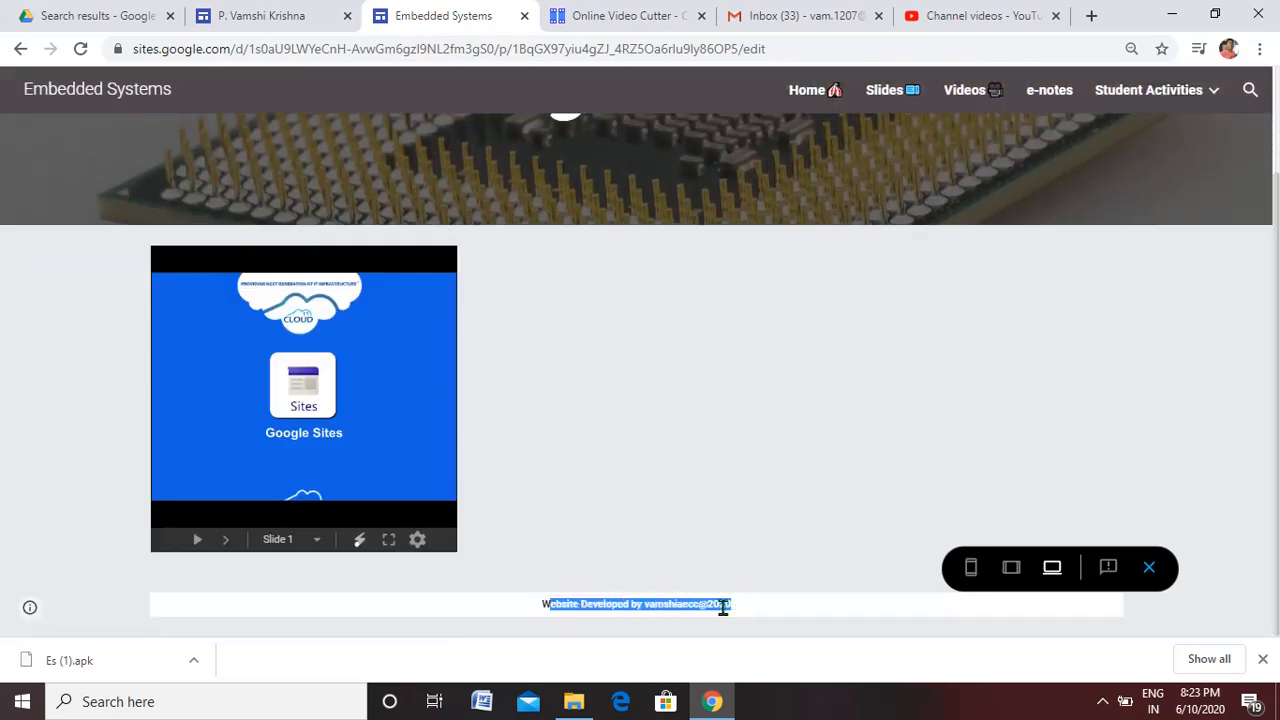
left_click(530, 606)
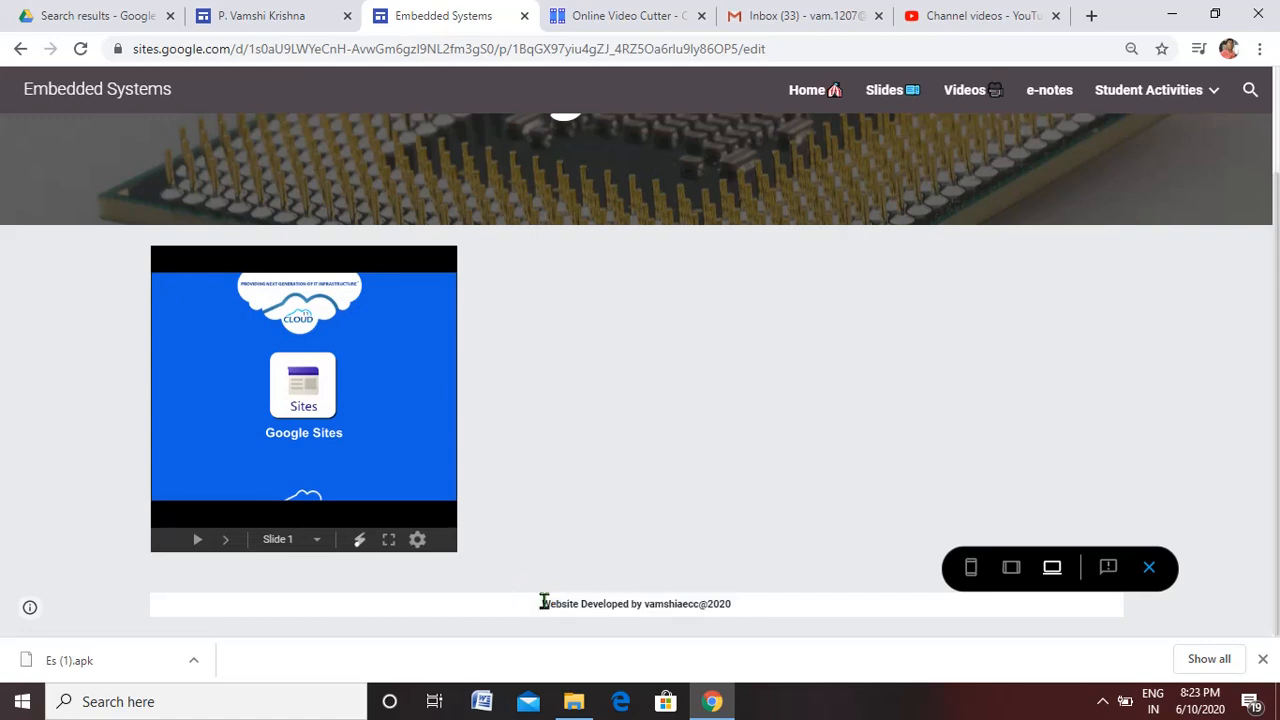
left_click_drag(543, 604, 727, 599)
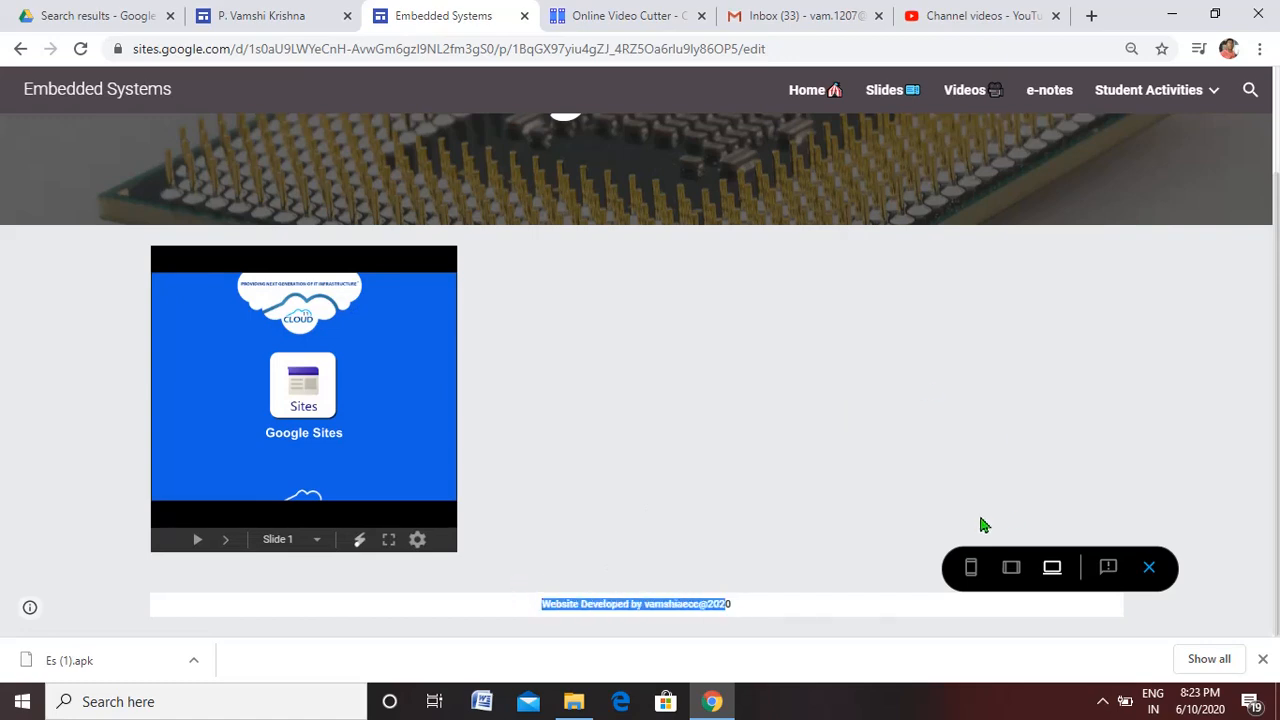
left_click(1149, 568)
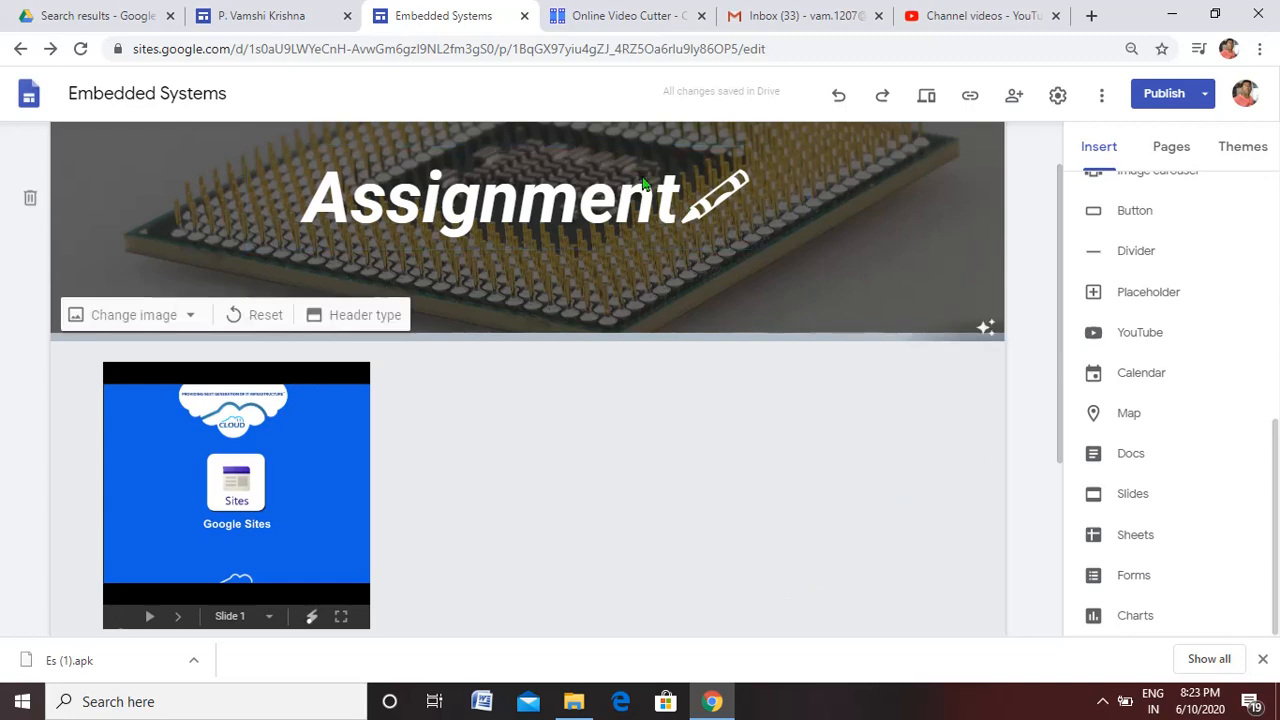
left_click_drag(1057, 328, 1080, 531)
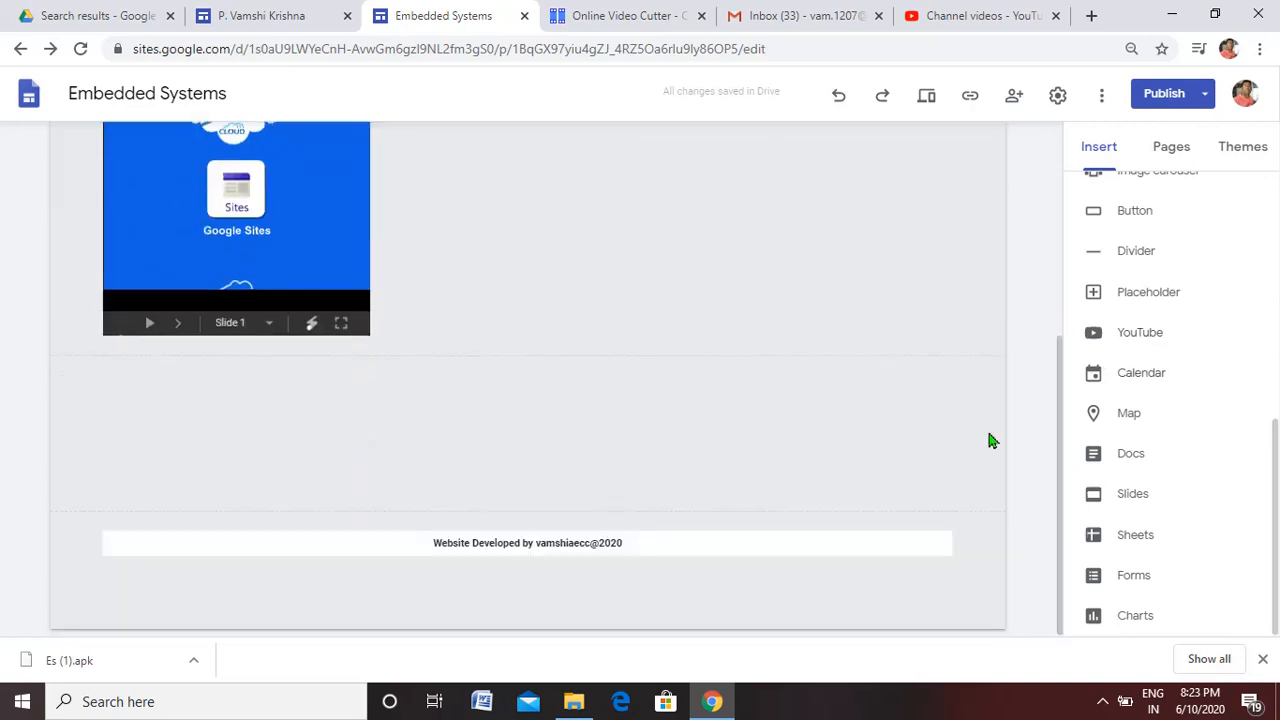
left_click_drag(1062, 483, 1074, 189)
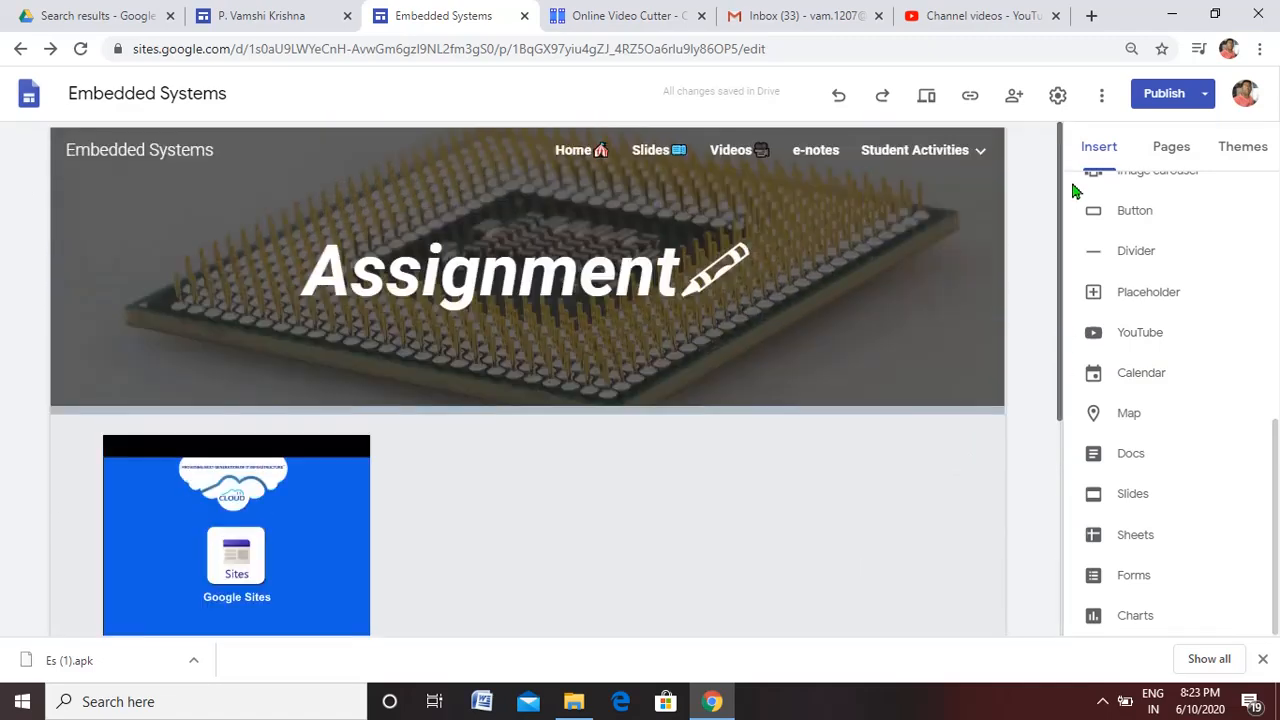
mouse_move(983, 165)
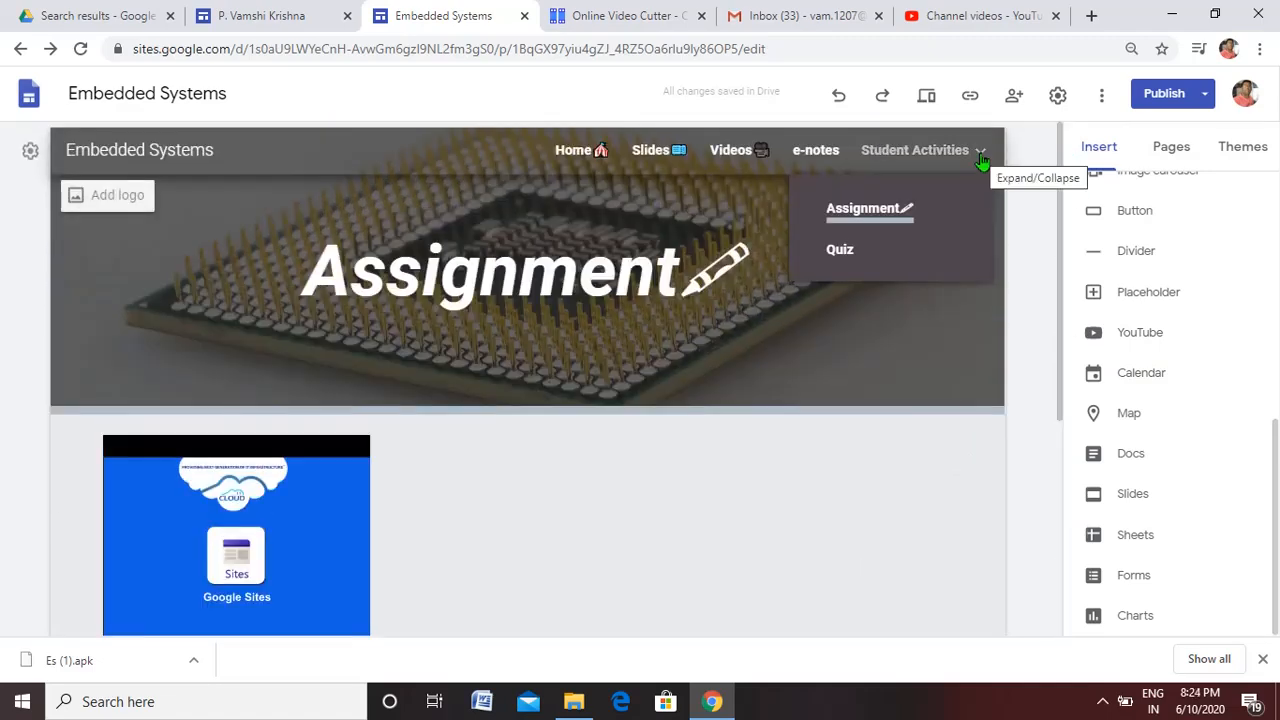
left_click(1163, 153)
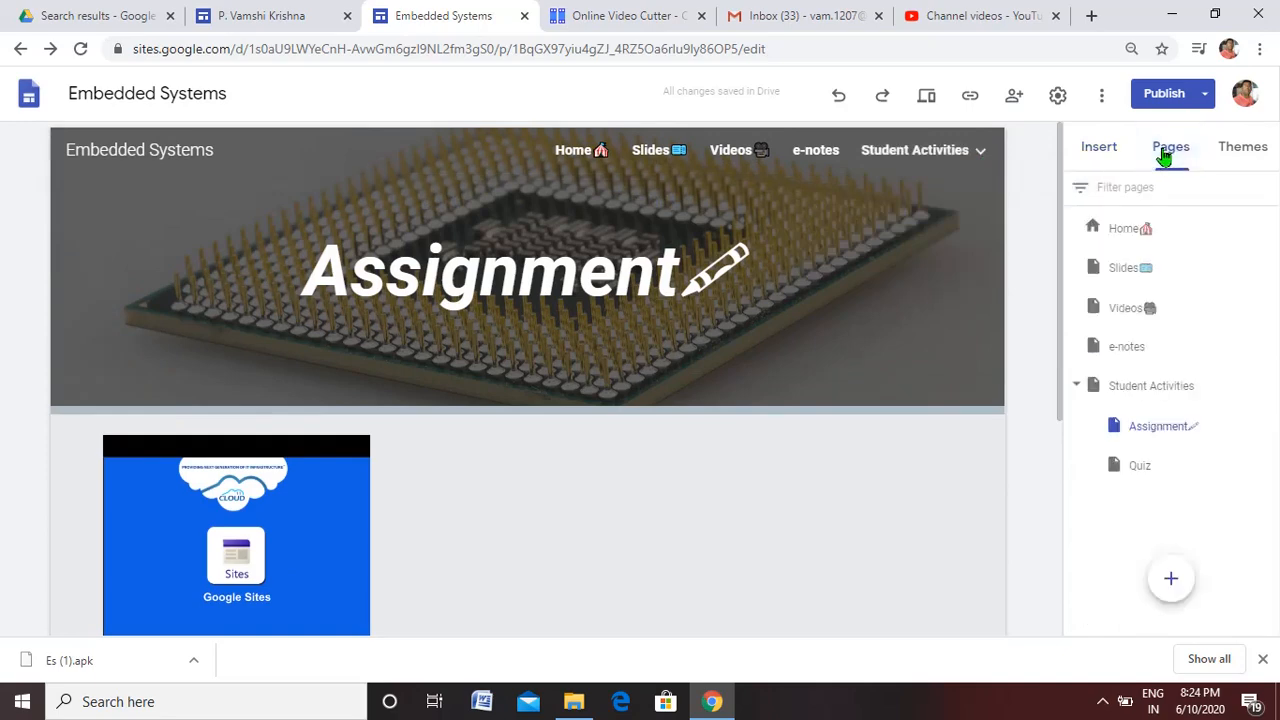
left_click(1093, 152)
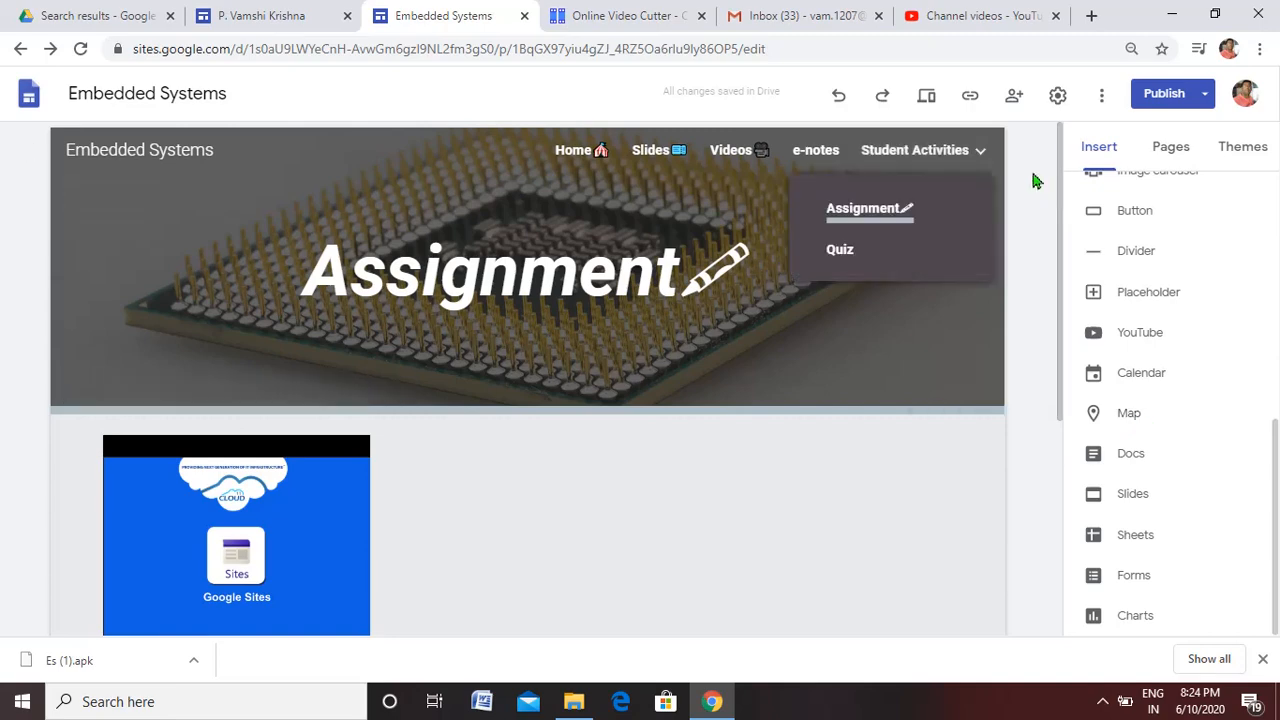
mouse_move(985, 163)
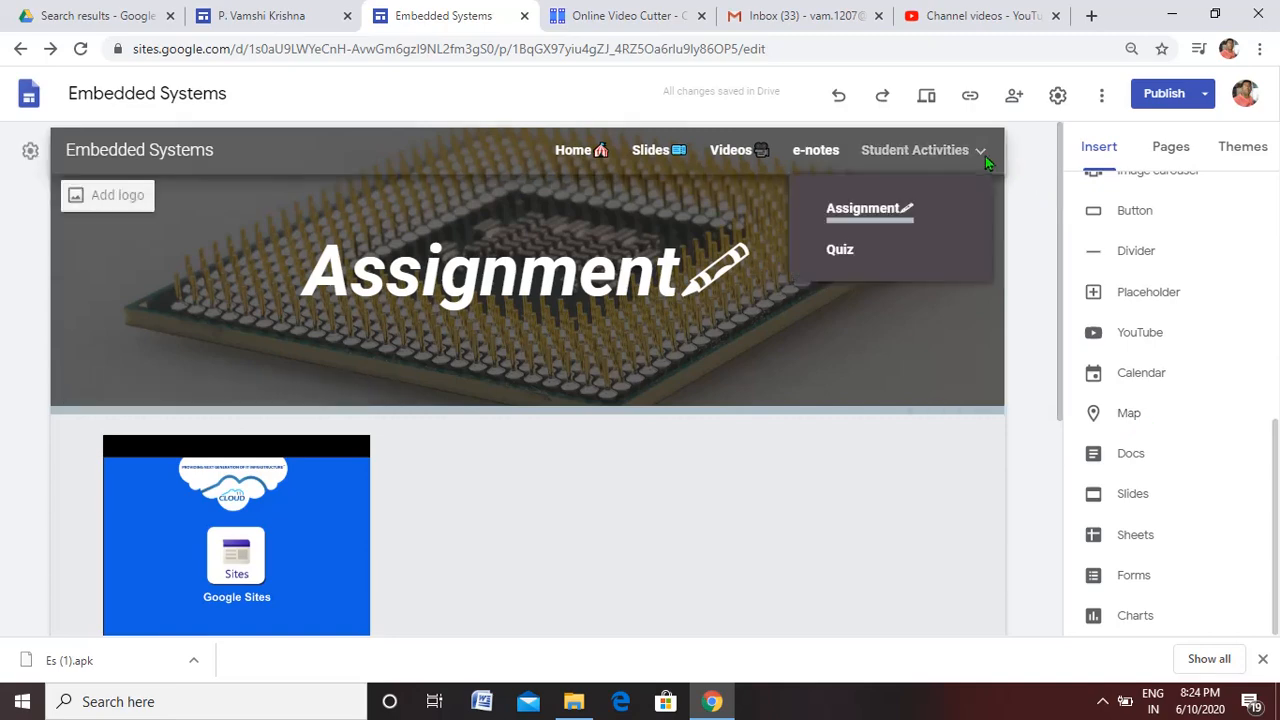
Create a new subpage named "Contact Information" under Student Activities
left_click(1168, 160)
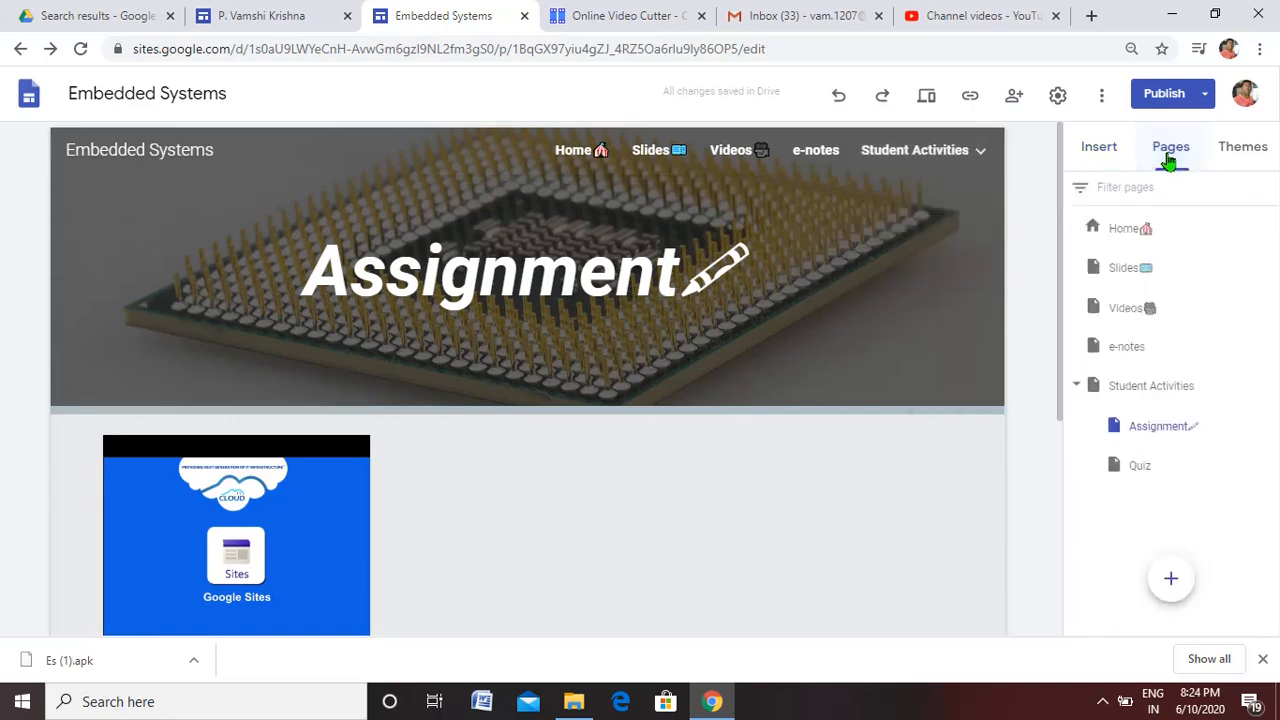
left_click(1160, 585)
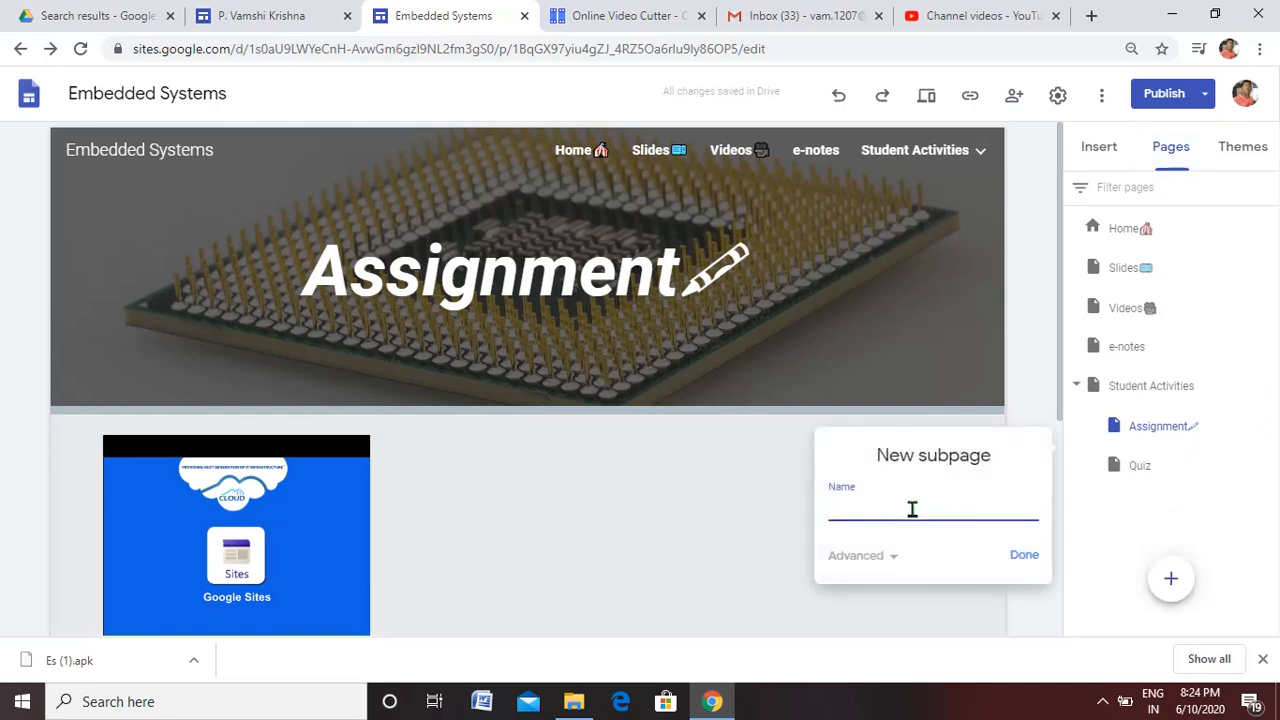
type("C")
type("mation")
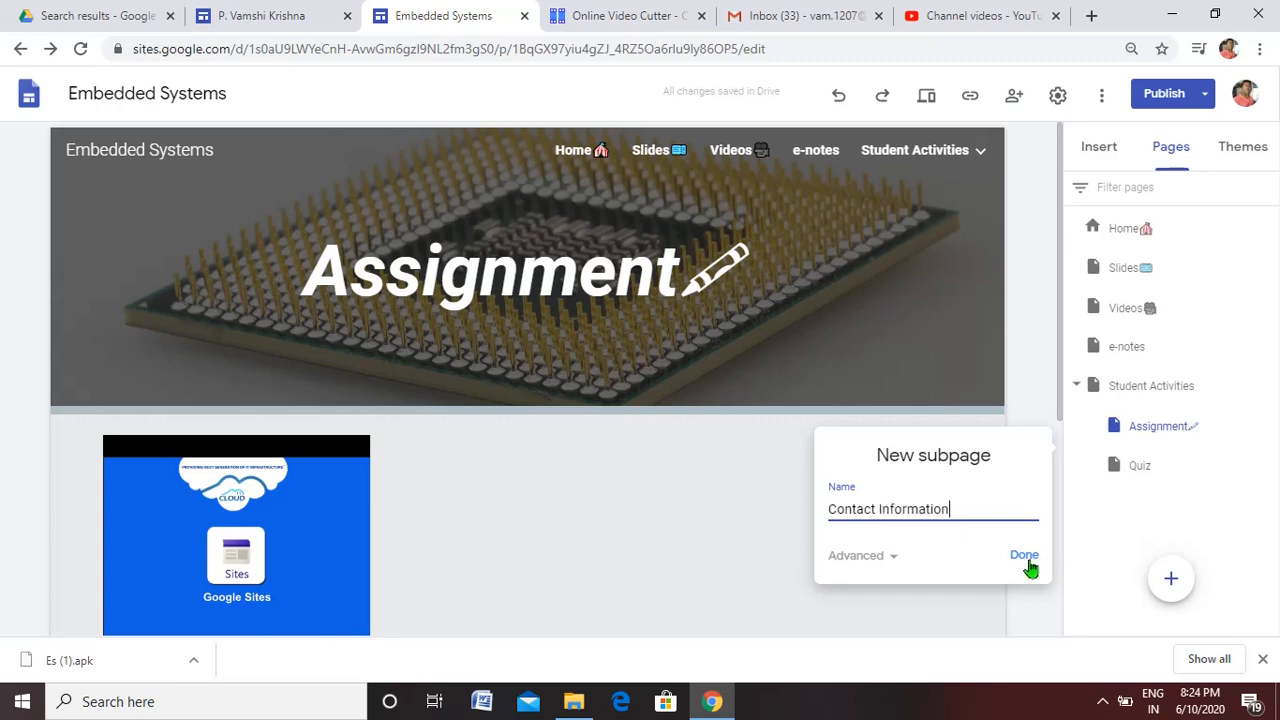
left_click(1026, 562)
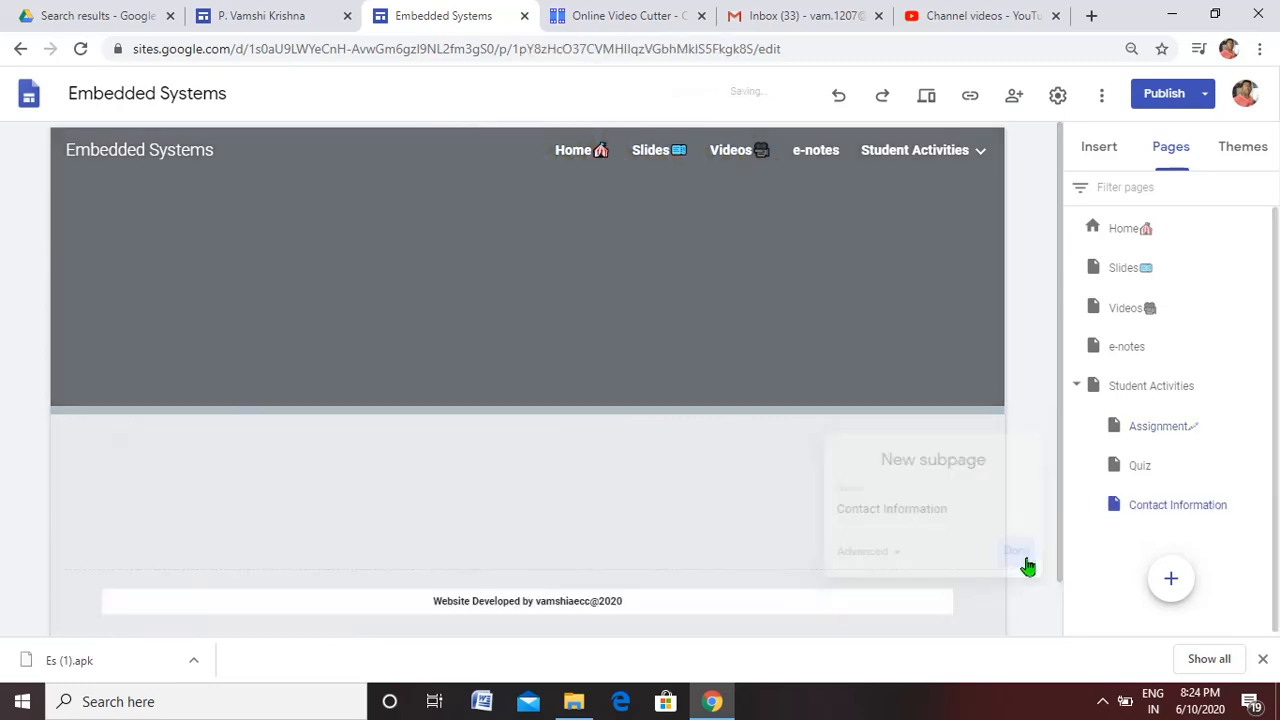
Format the "Contact Information" banner title as a Heading and make it bold and italic
left_click_drag(410, 222, 740, 318)
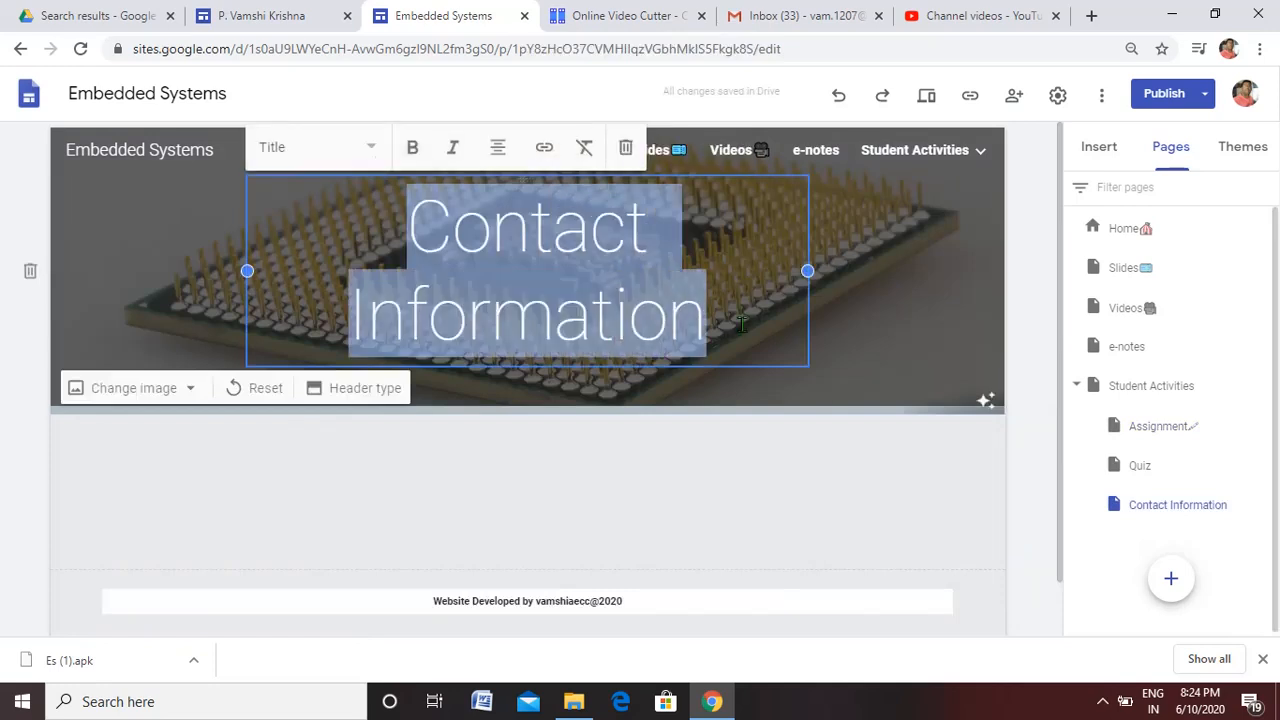
left_click(369, 147)
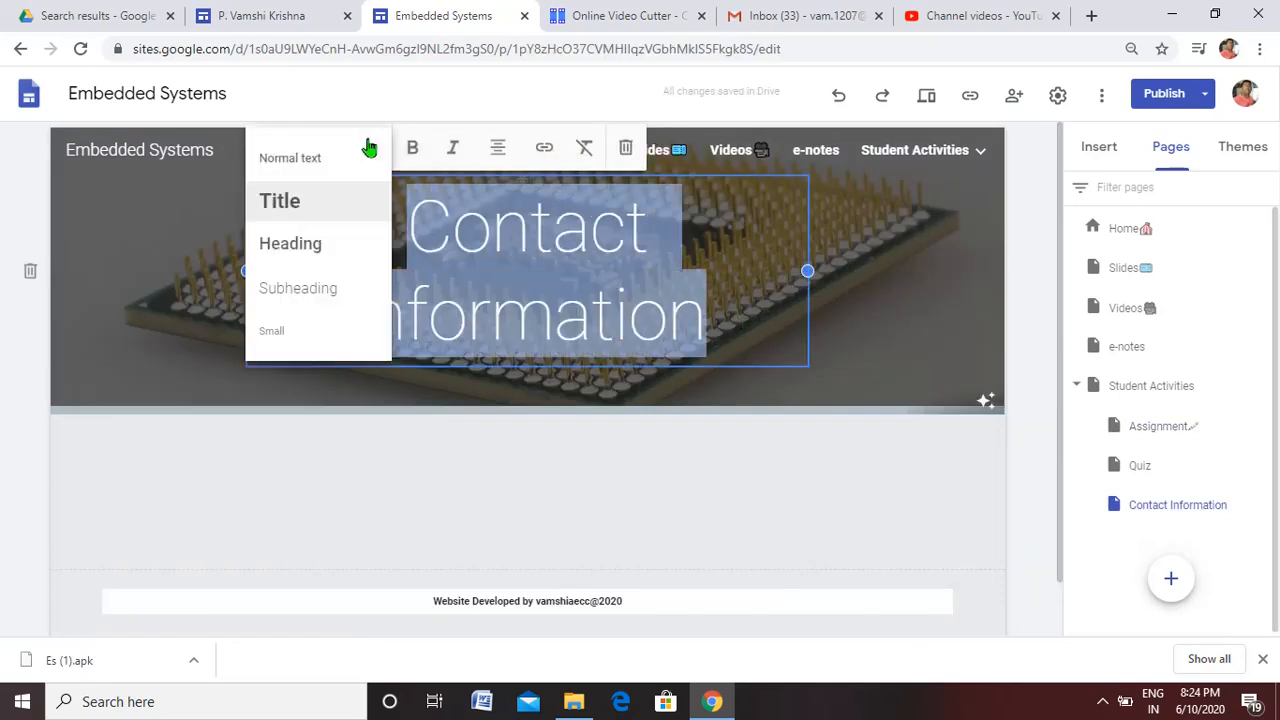
left_click(318, 256)
left_click(414, 224)
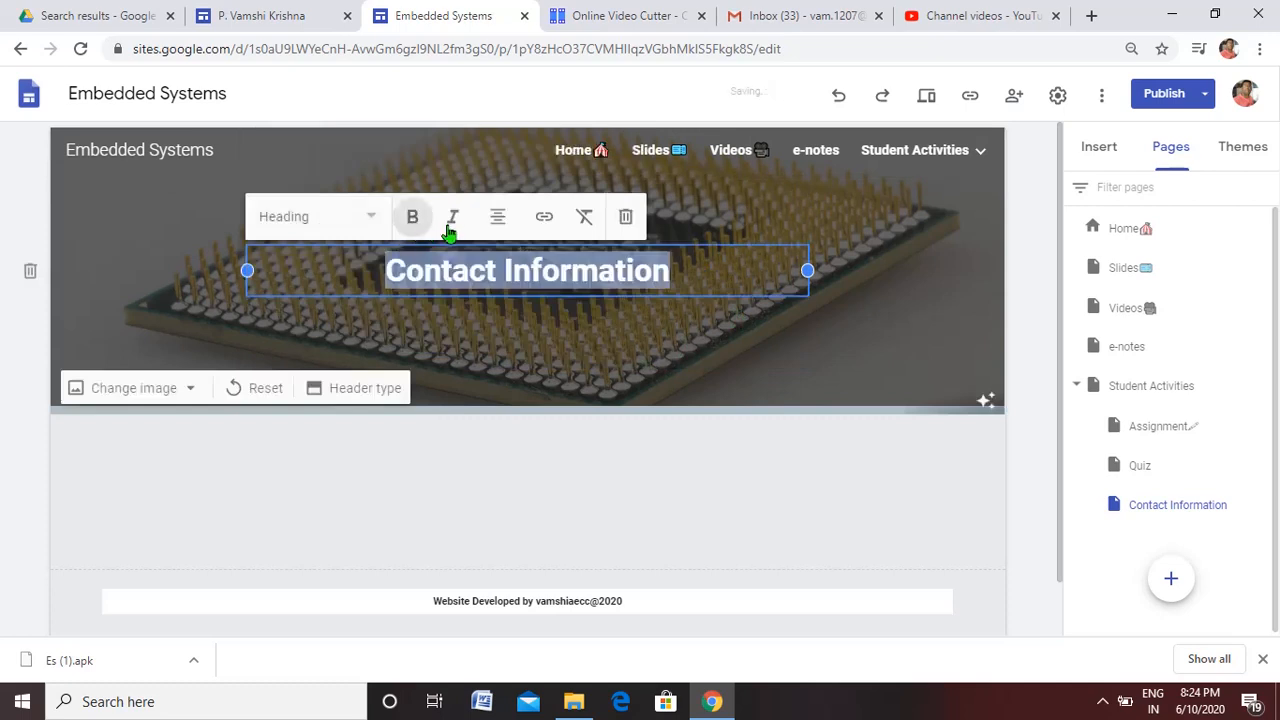
left_click(450, 230)
left_click(398, 477)
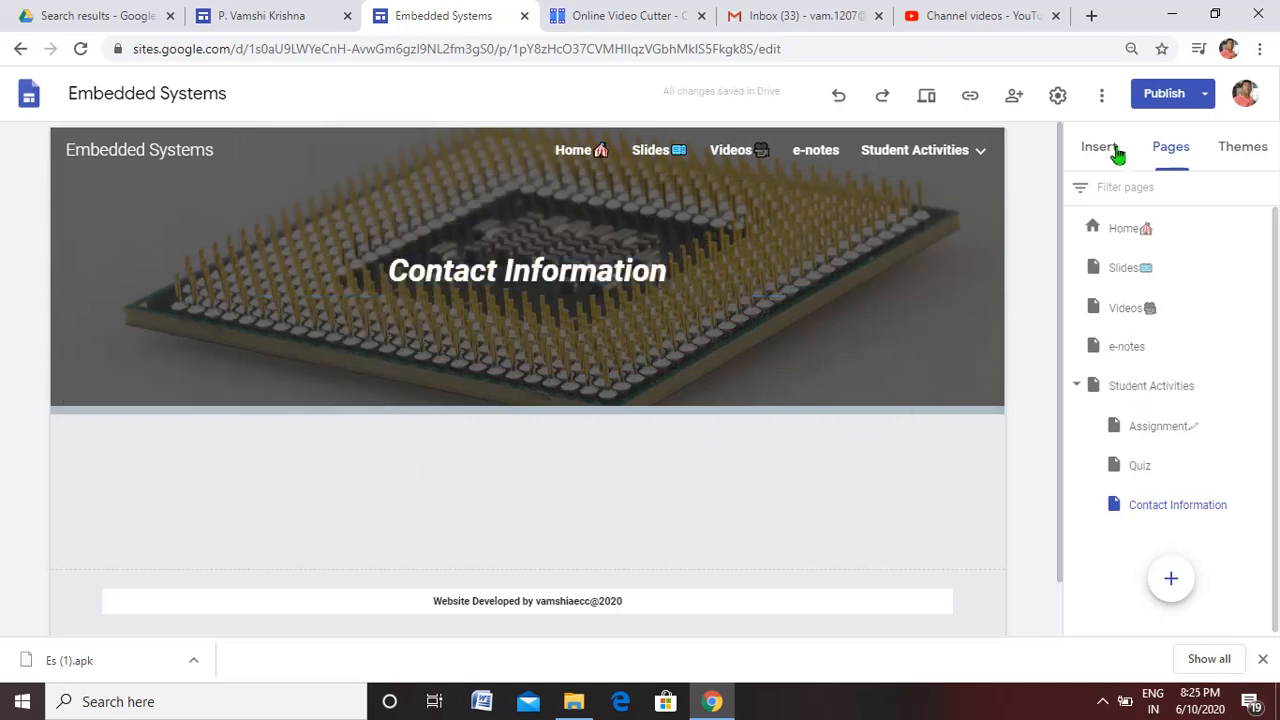
mouse_move(853, 360)
left_click(1100, 148)
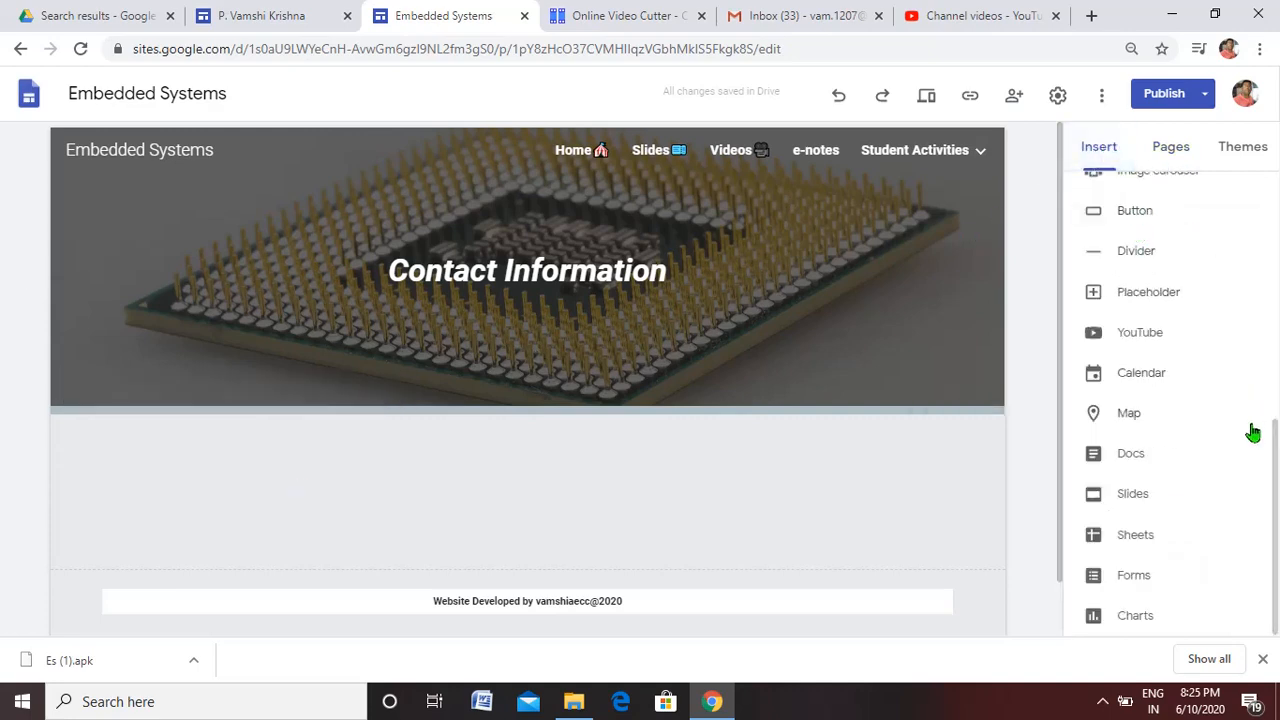
left_click_drag(1274, 446, 1276, 172)
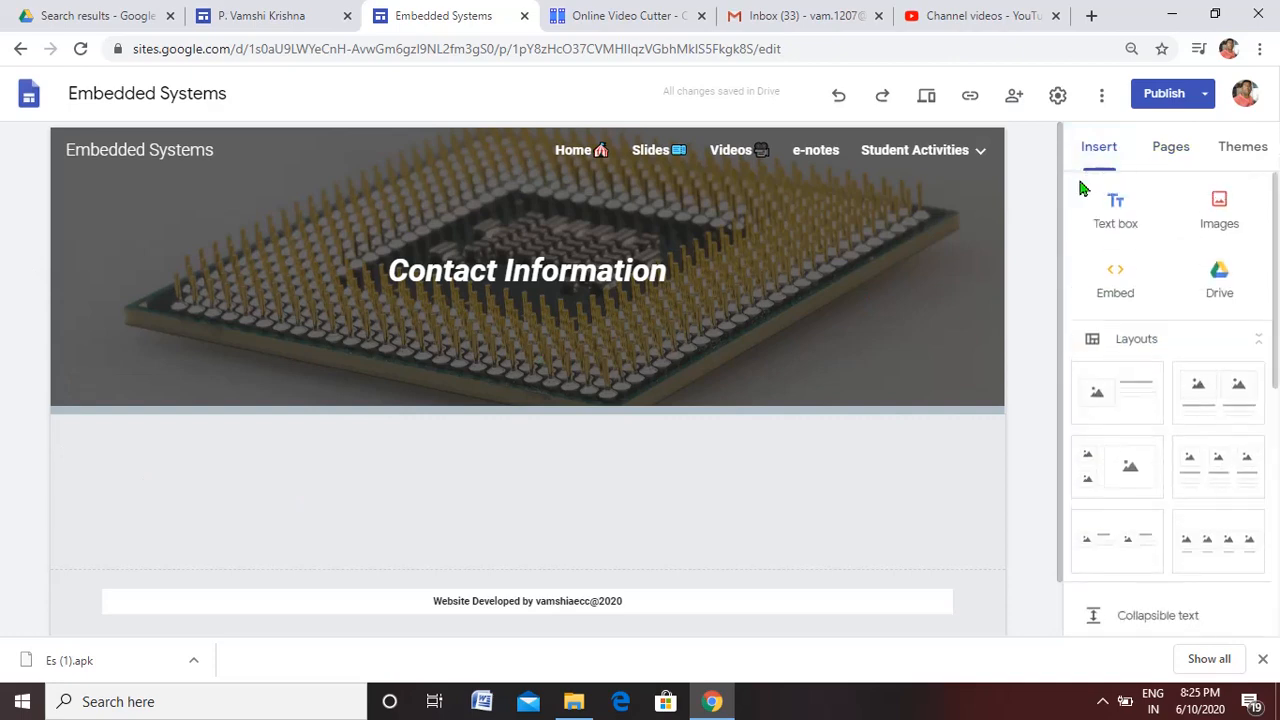
left_click_drag(1277, 250, 1277, 552)
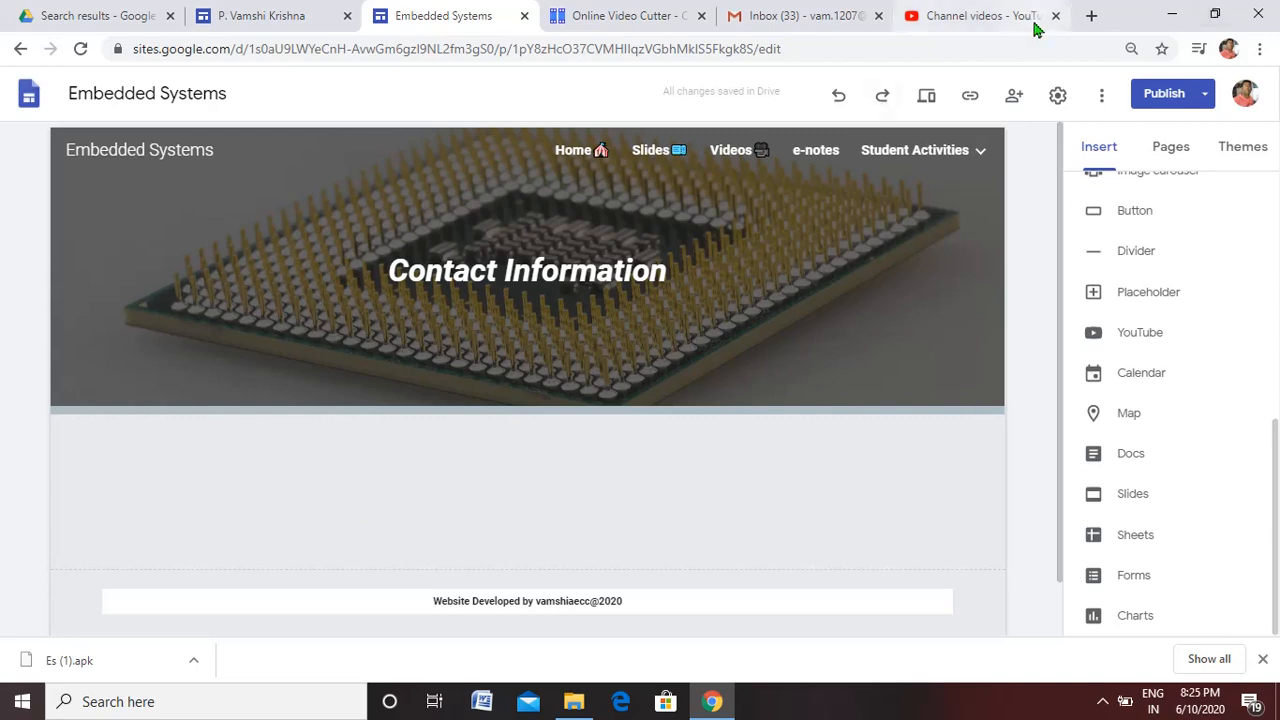
Reduce the browser window to expose the desktop and place the Facebook logo image from there below the Contact Information banner
left_click(1178, 14)
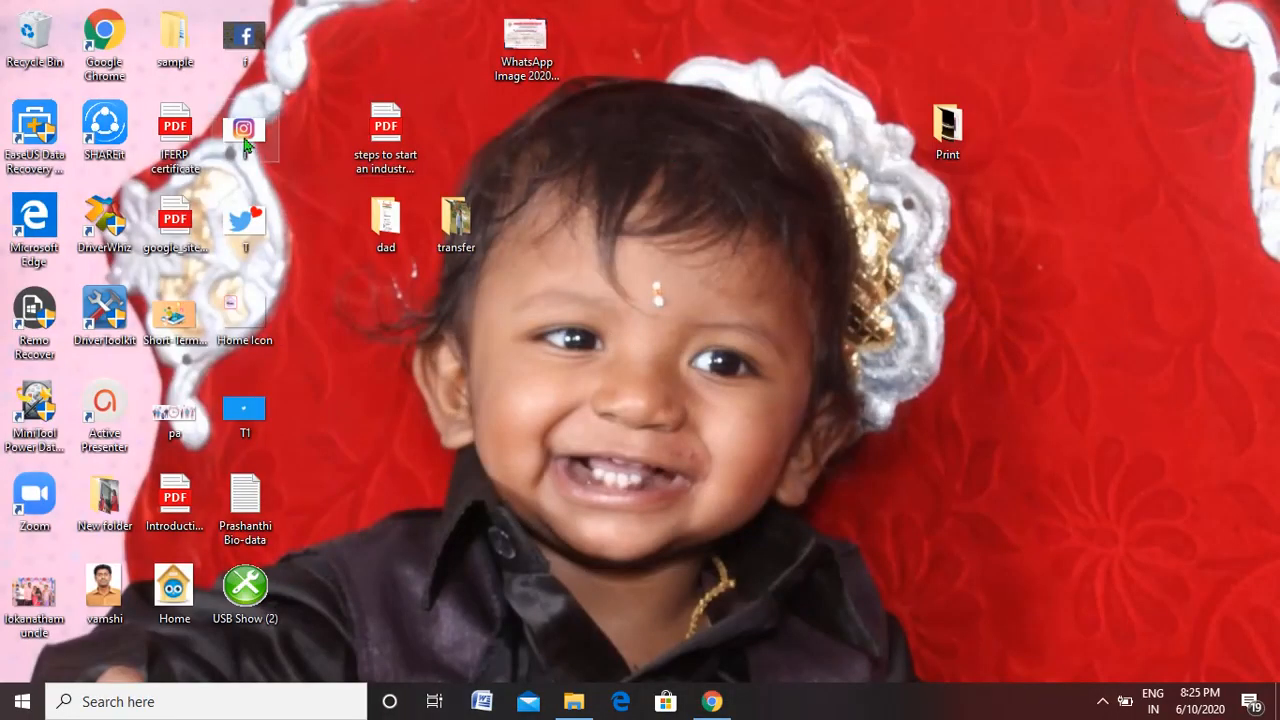
right_click(245, 43)
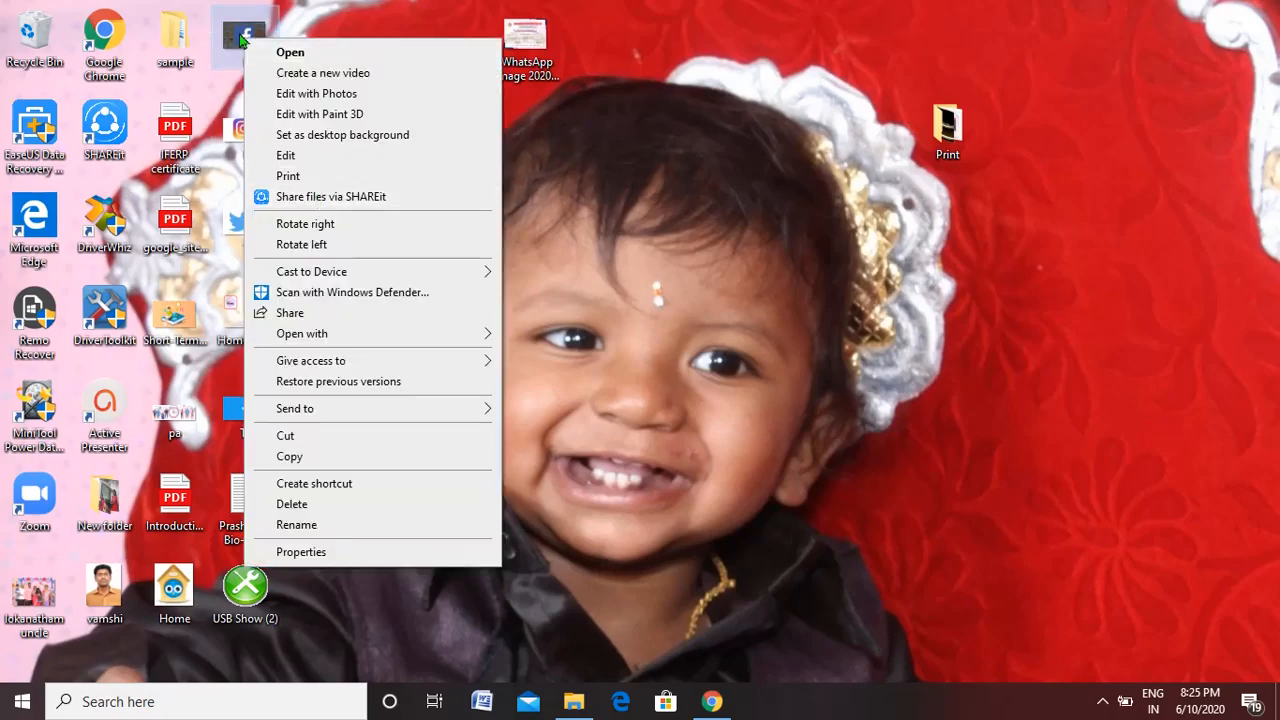
key("Escape")
left_click(731, 710)
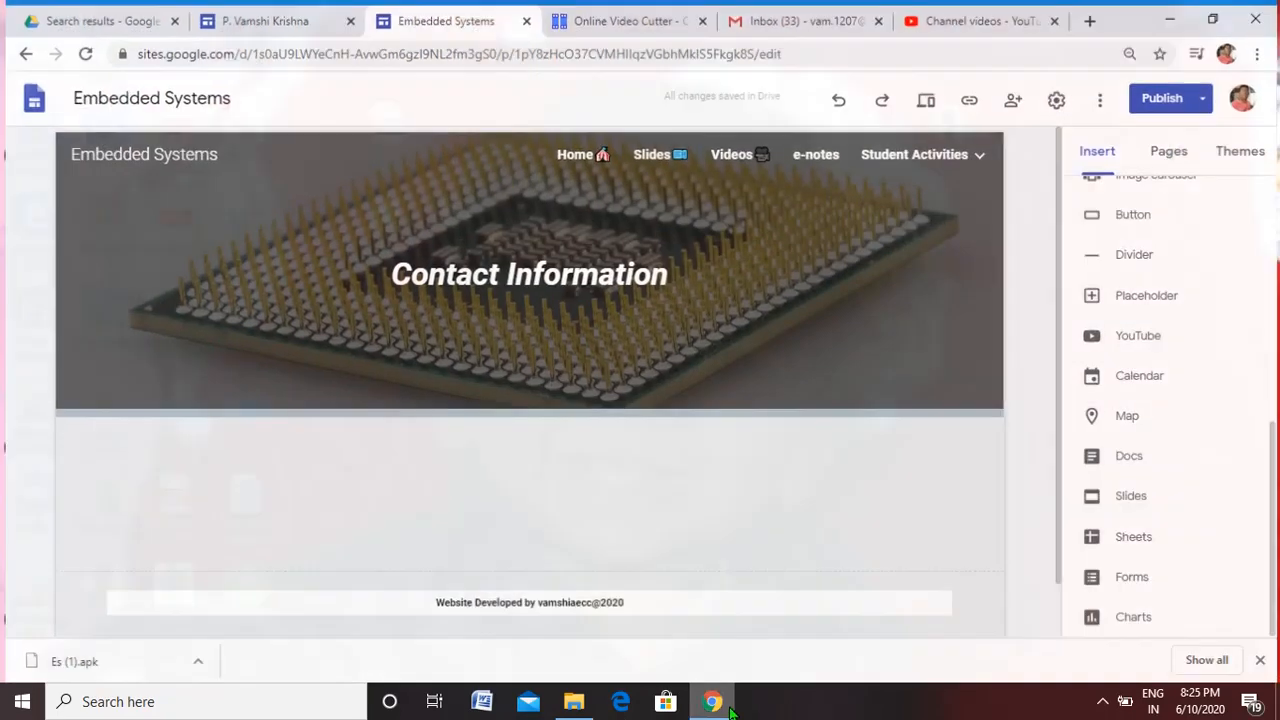
left_click(1213, 19)
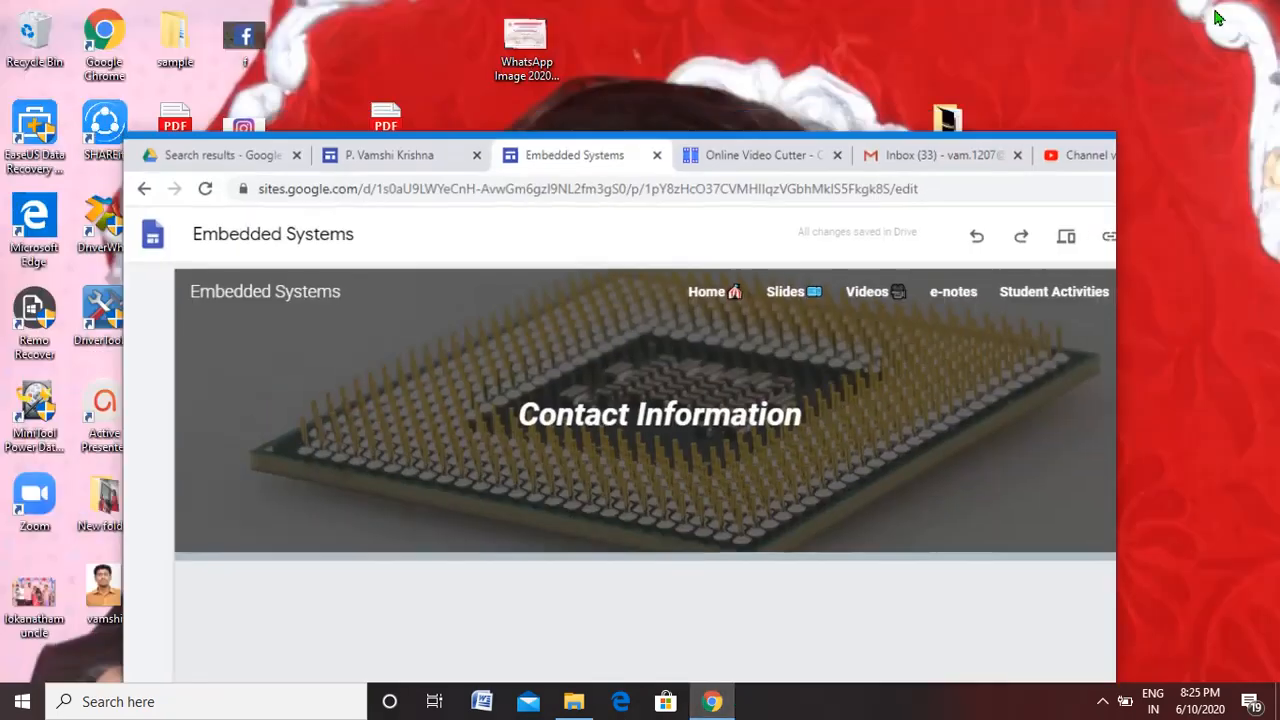
left_click_drag(250, 37, 278, 617)
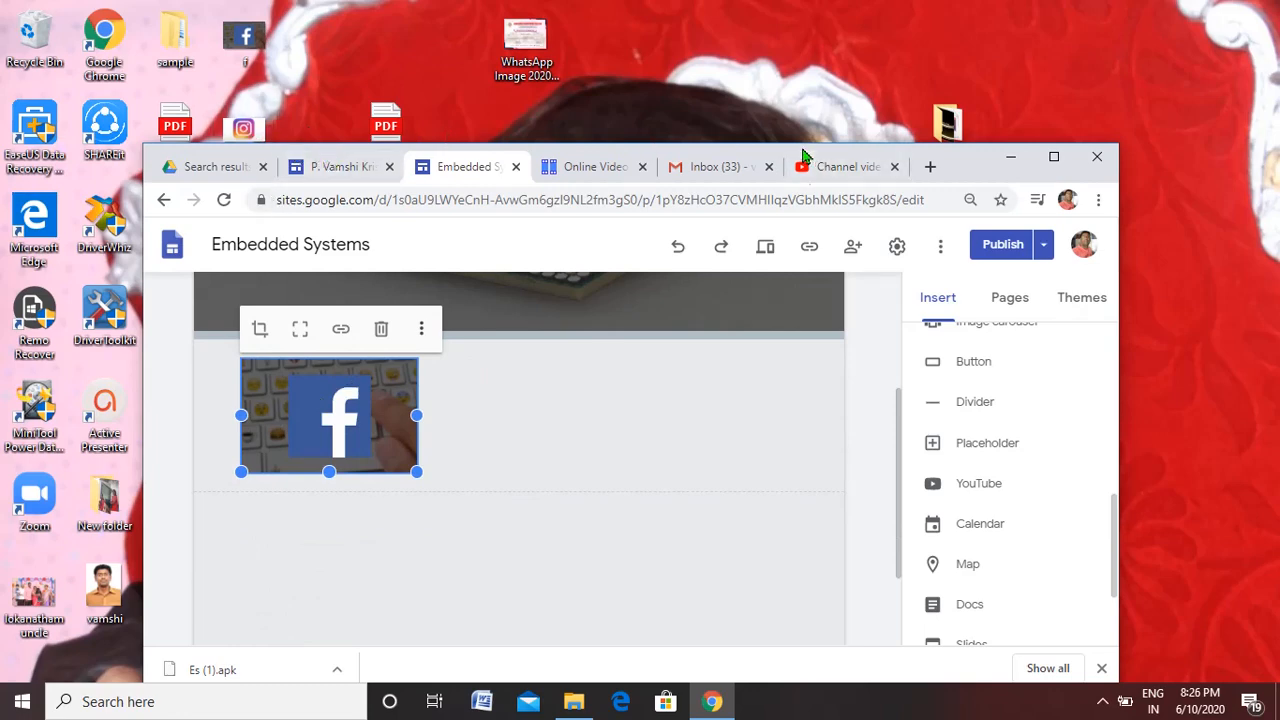
Add the Instagram and Twitter logo images from the desktop in a row beside the Facebook logo, and maximize the browser window
left_click_drag(806, 157, 800, 193)
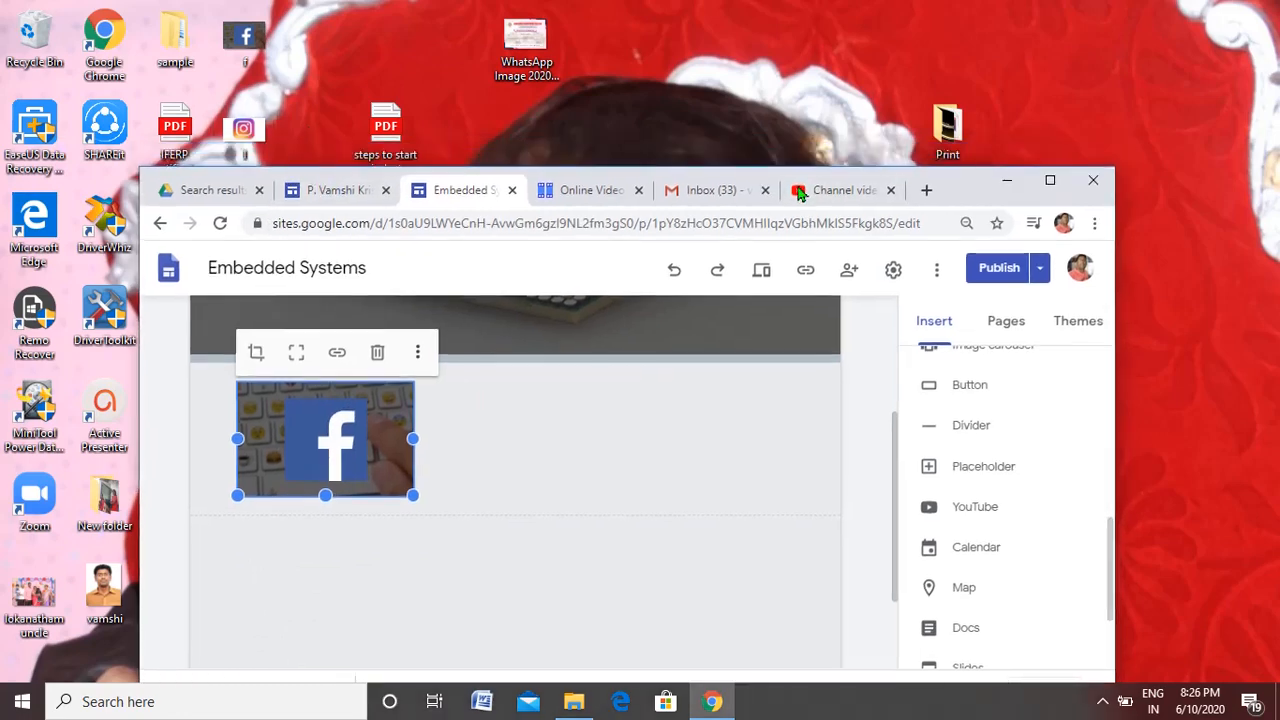
left_click(253, 134)
left_click_drag(253, 134, 527, 424)
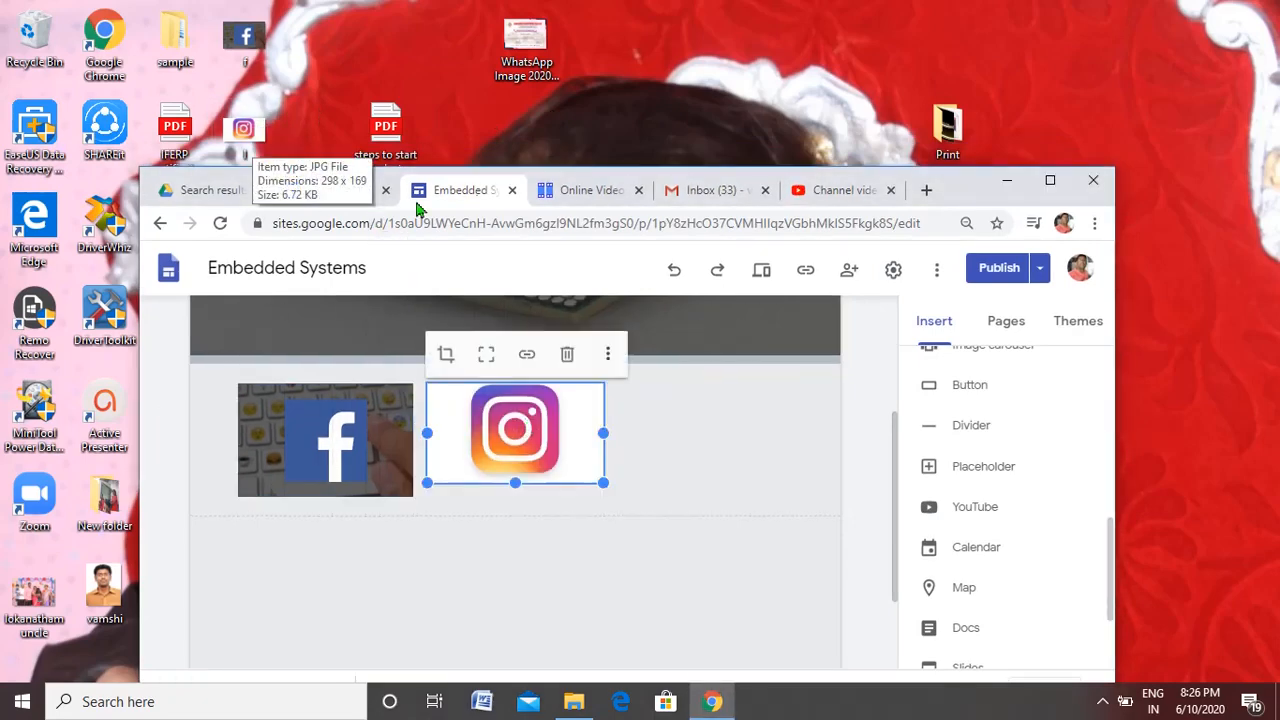
left_click_drag(594, 181, 781, 129)
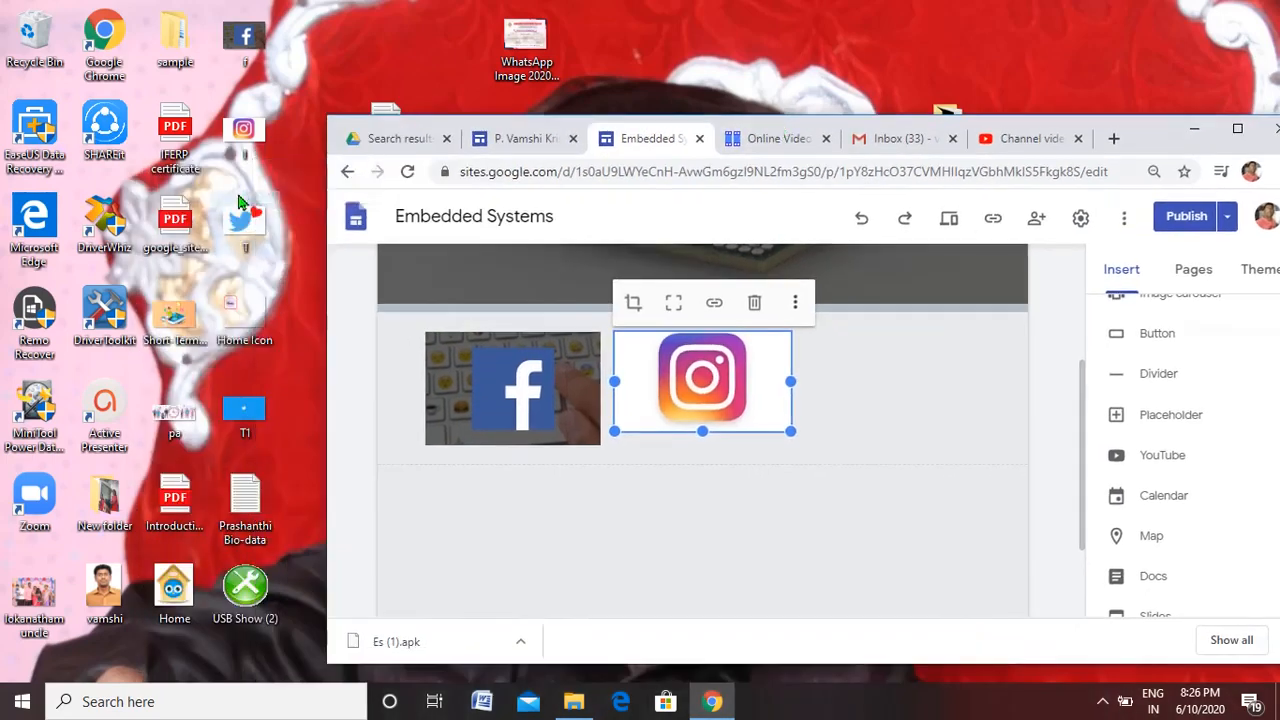
left_click(248, 228)
left_click_drag(248, 228, 894, 374)
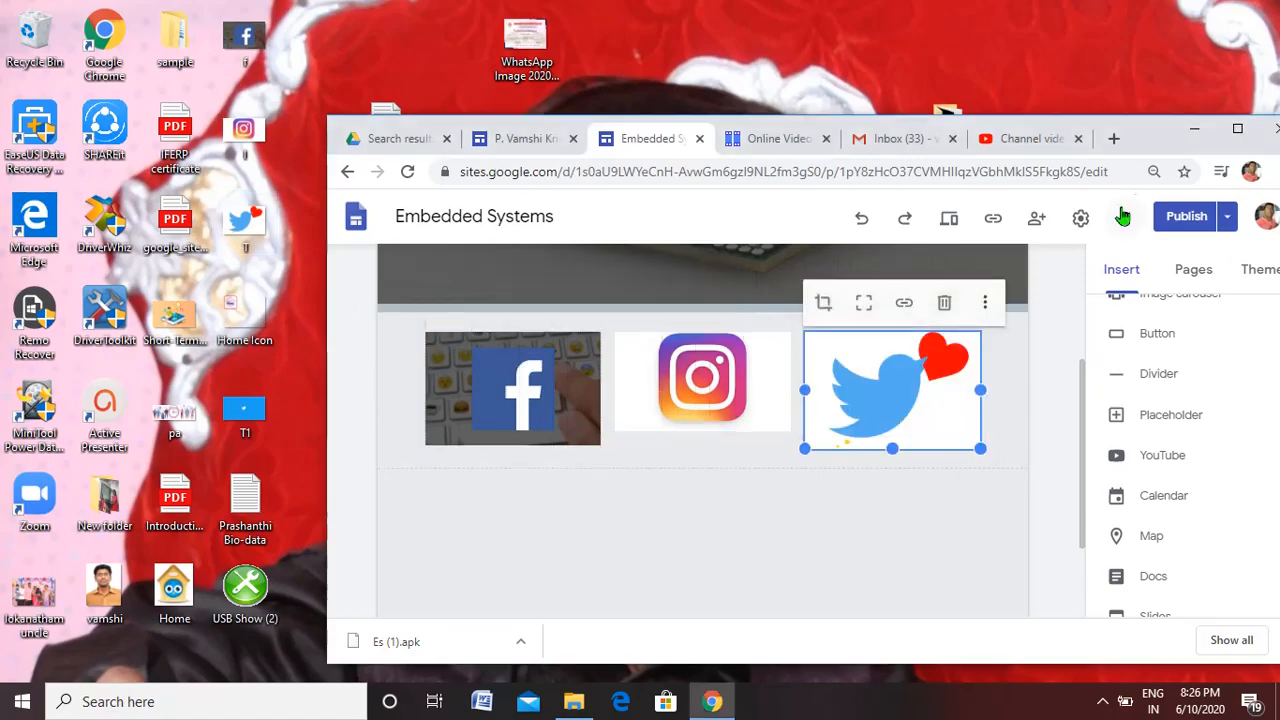
left_click(1238, 129)
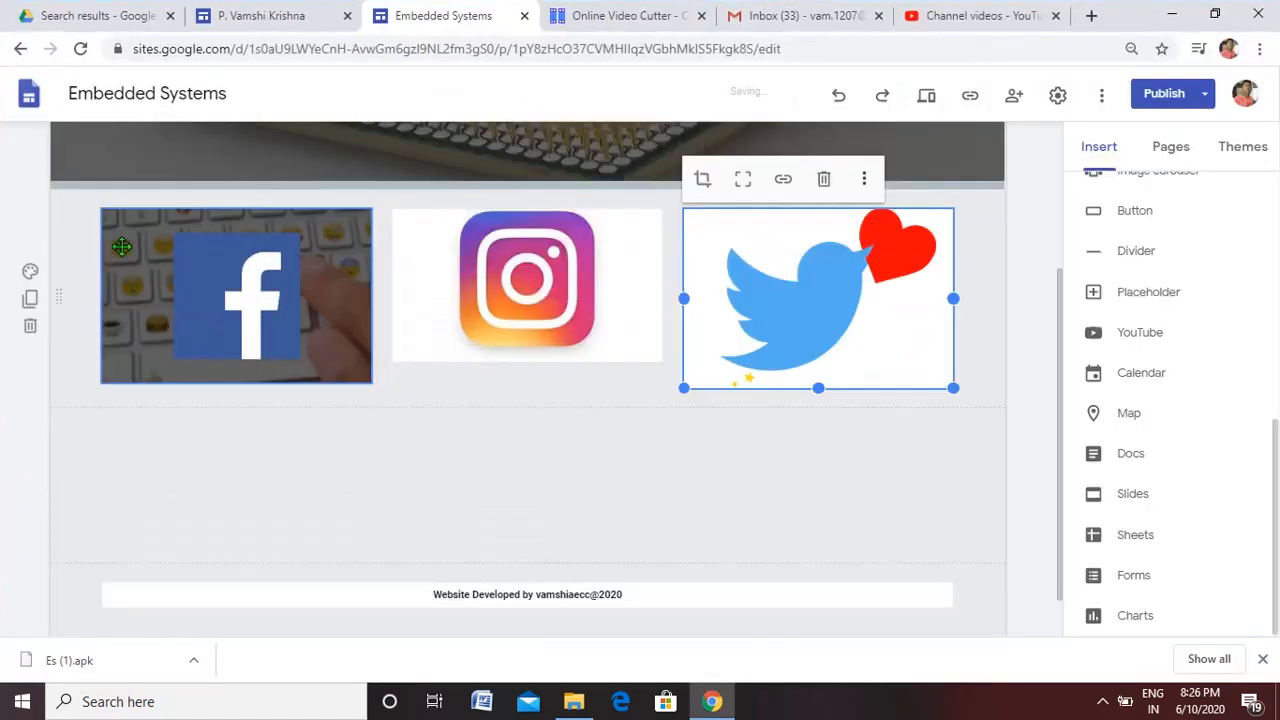
Shrink the Facebook, Instagram and Twitter images to small icons of one grid column each
left_click(193, 258)
left_click_drag(368, 376, 140, 252)
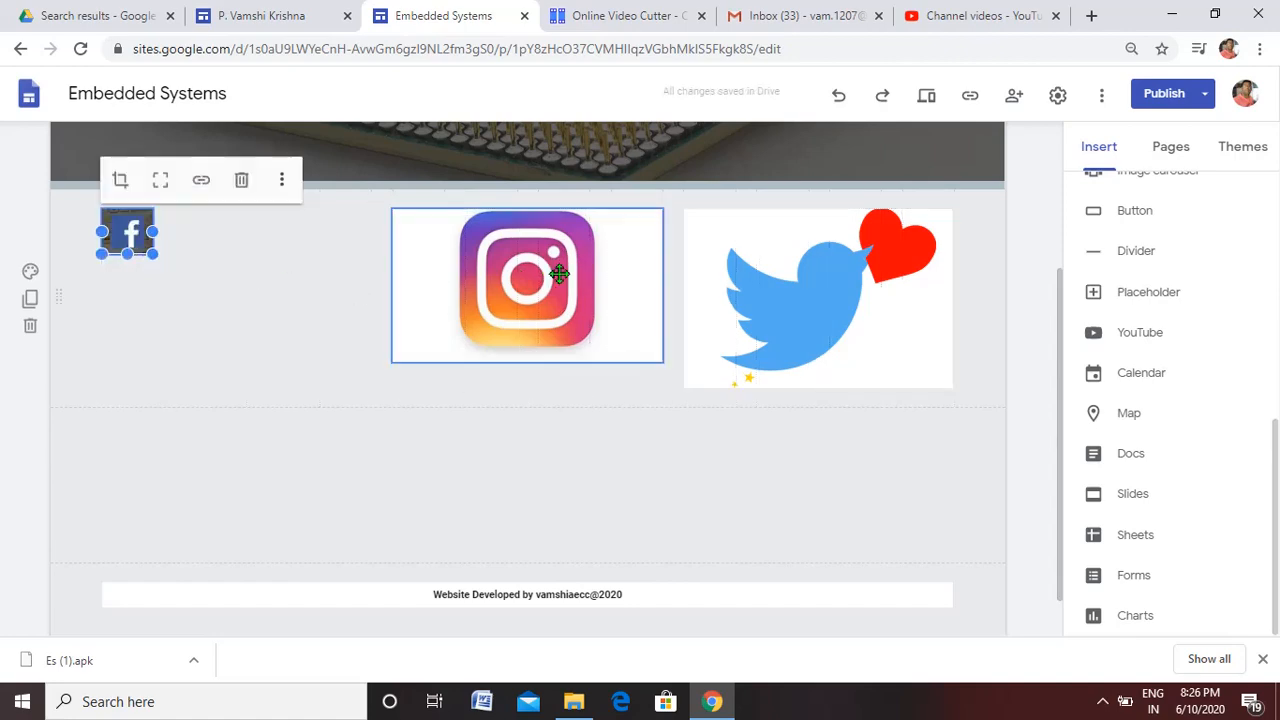
left_click(634, 323)
left_click_drag(661, 361, 467, 237)
left_click(803, 302)
left_click_drag(951, 386, 270, 312)
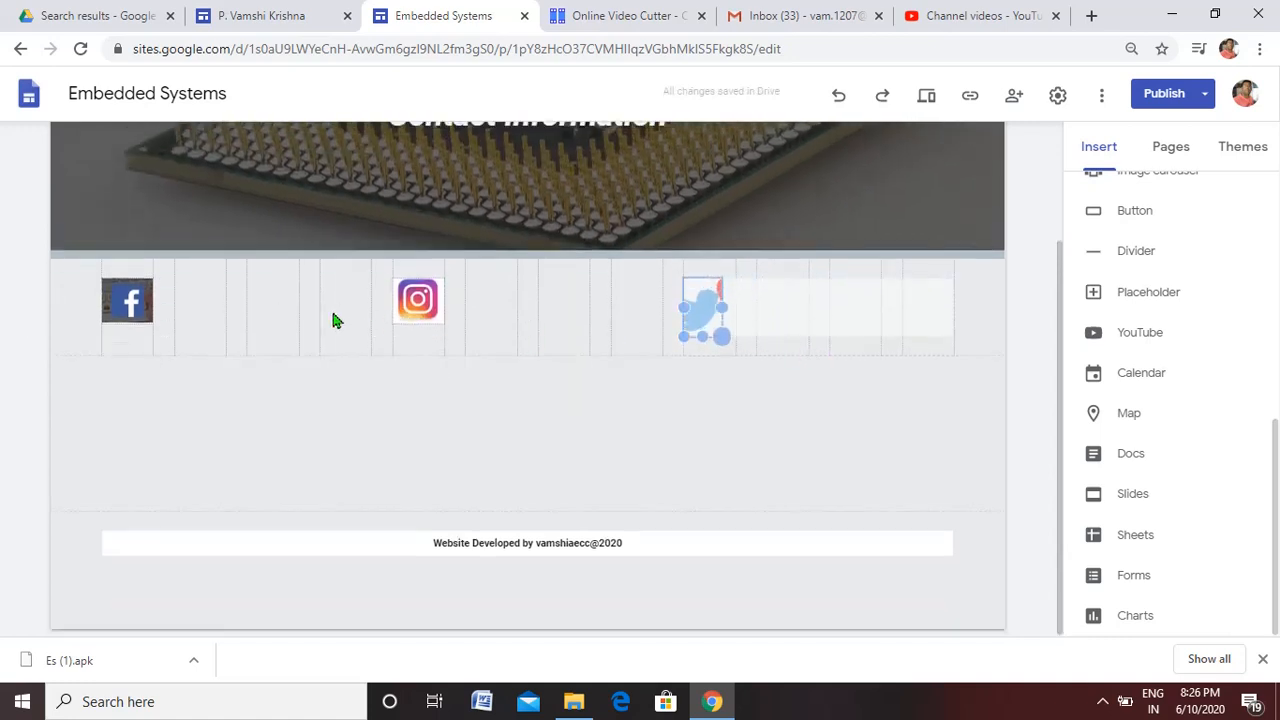
Move the Instagram and Twitter icons next to the Facebook icon so all three sit close together in one row
left_click_drag(736, 306, 200, 315)
left_click_drag(705, 318, 270, 327)
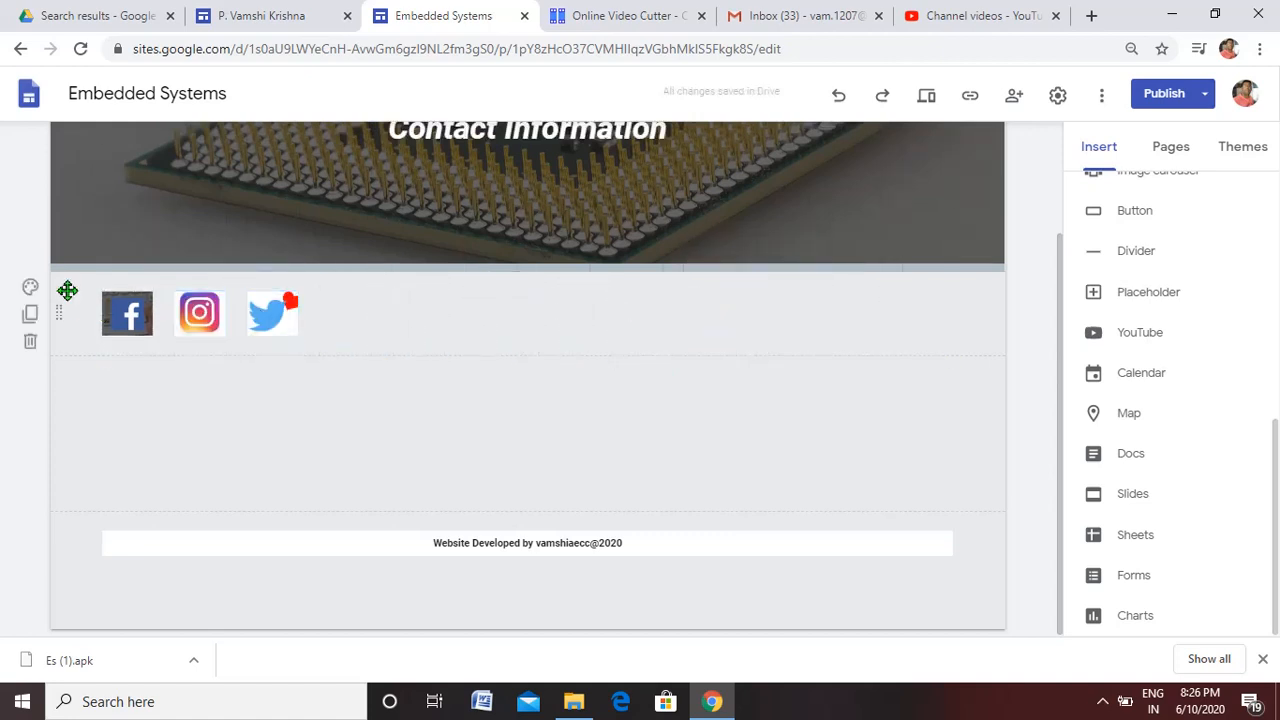
left_click(365, 306)
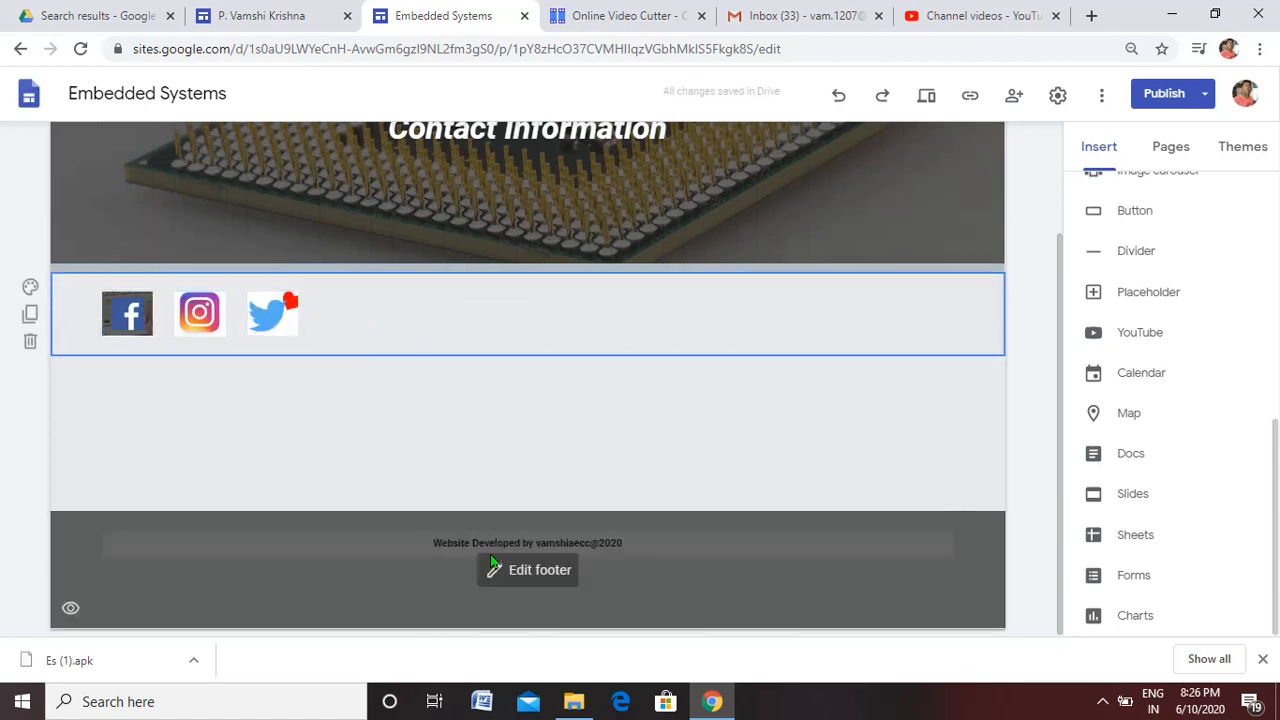
left_click(469, 467)
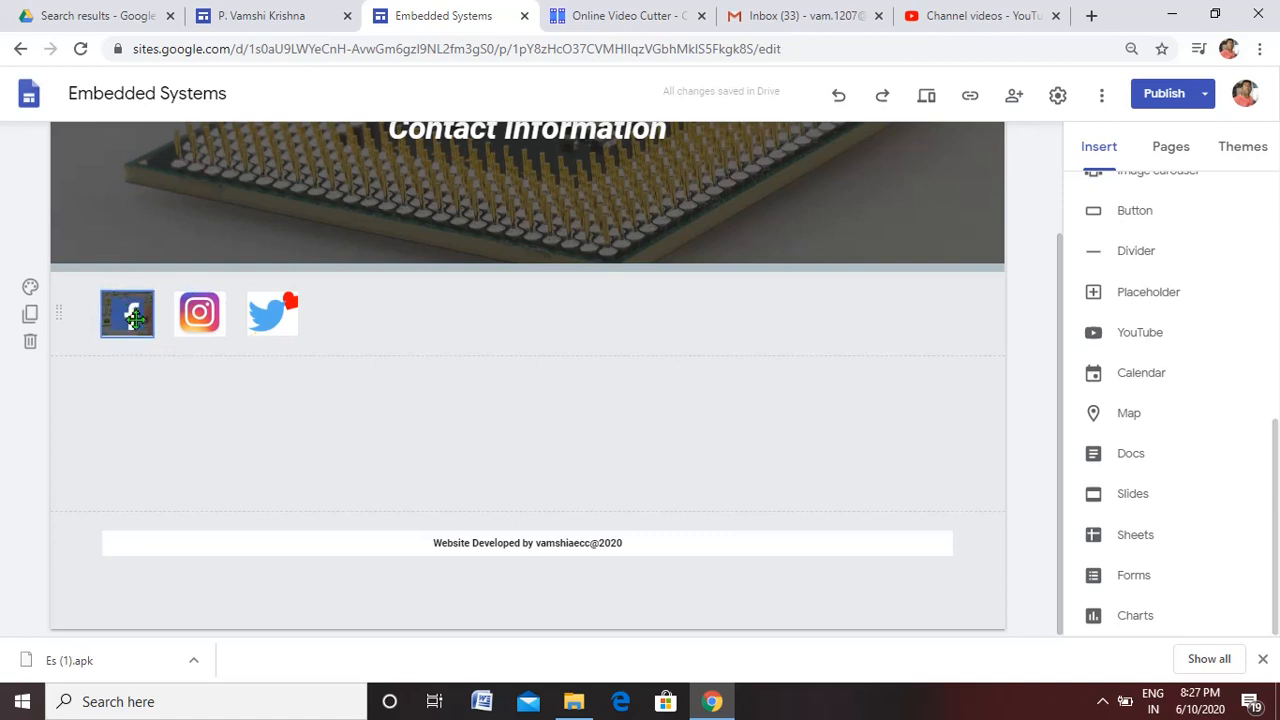
Crop the Facebook icon by zooming its image in slightly within the frame
left_click(127, 316)
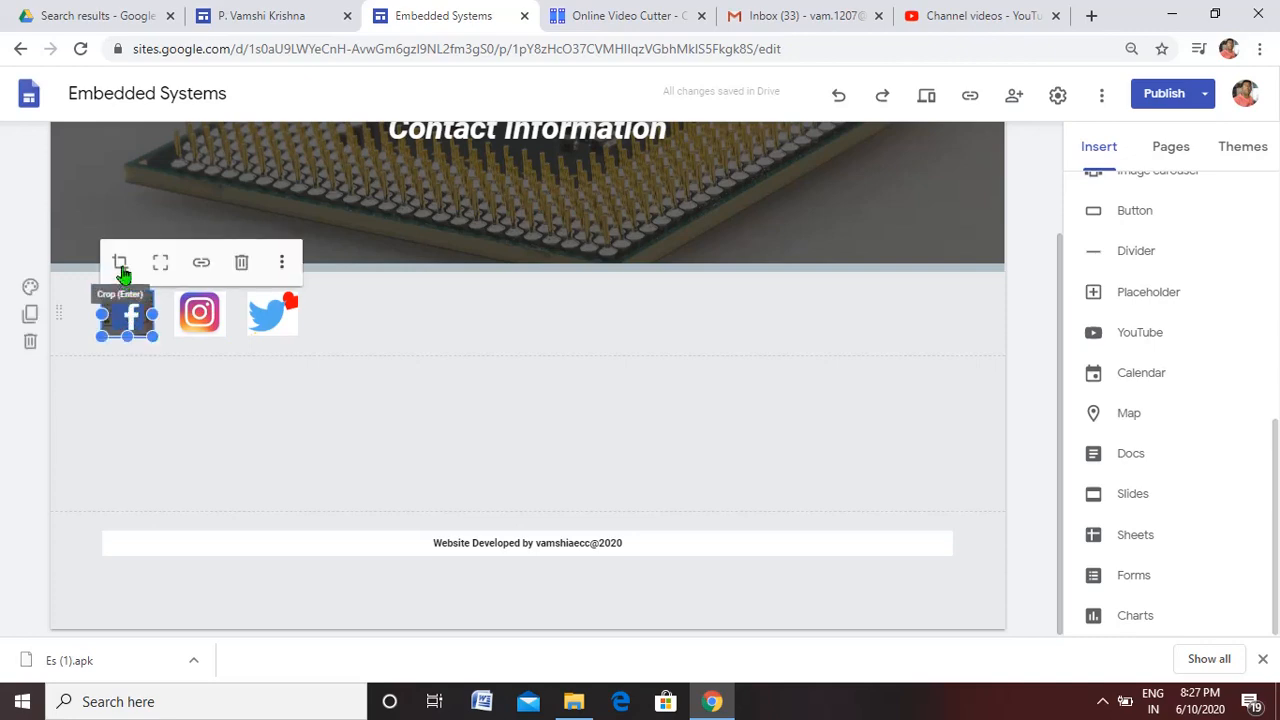
left_click(121, 268)
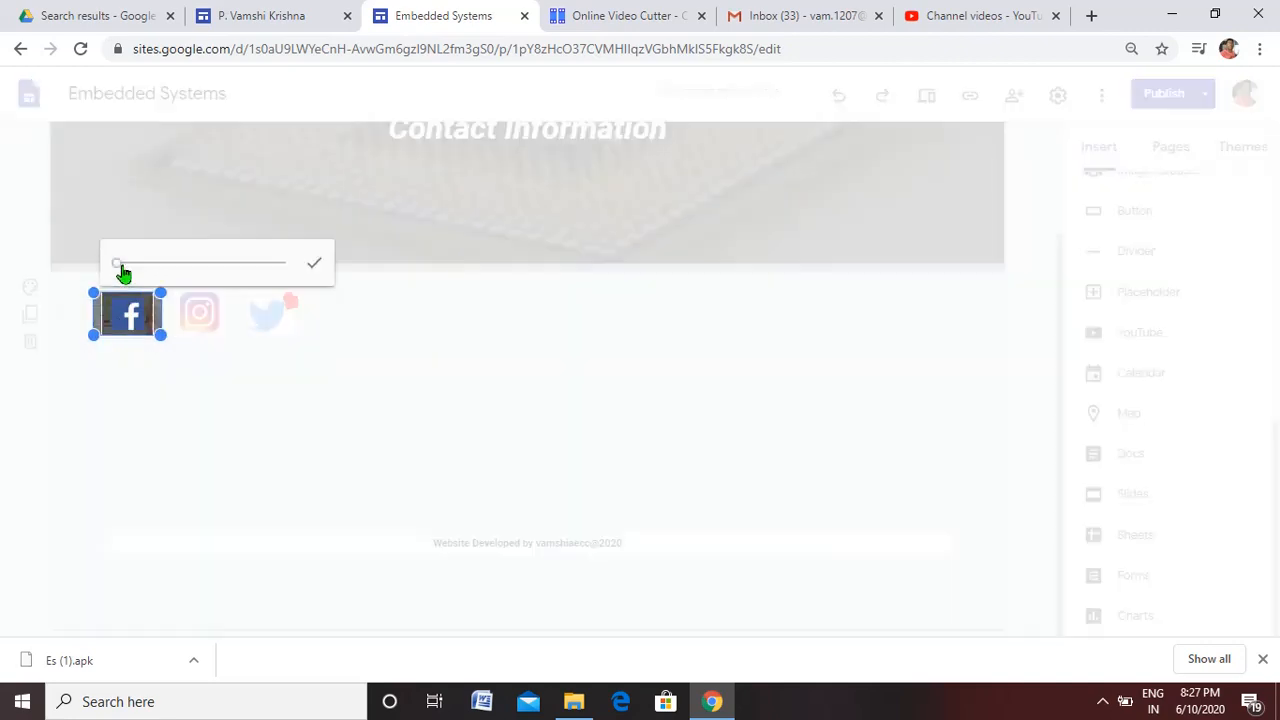
mouse_move(120, 268)
left_mouse_down()
mouse_move(193, 270)
mouse_move(123, 266)
left_mouse_up()
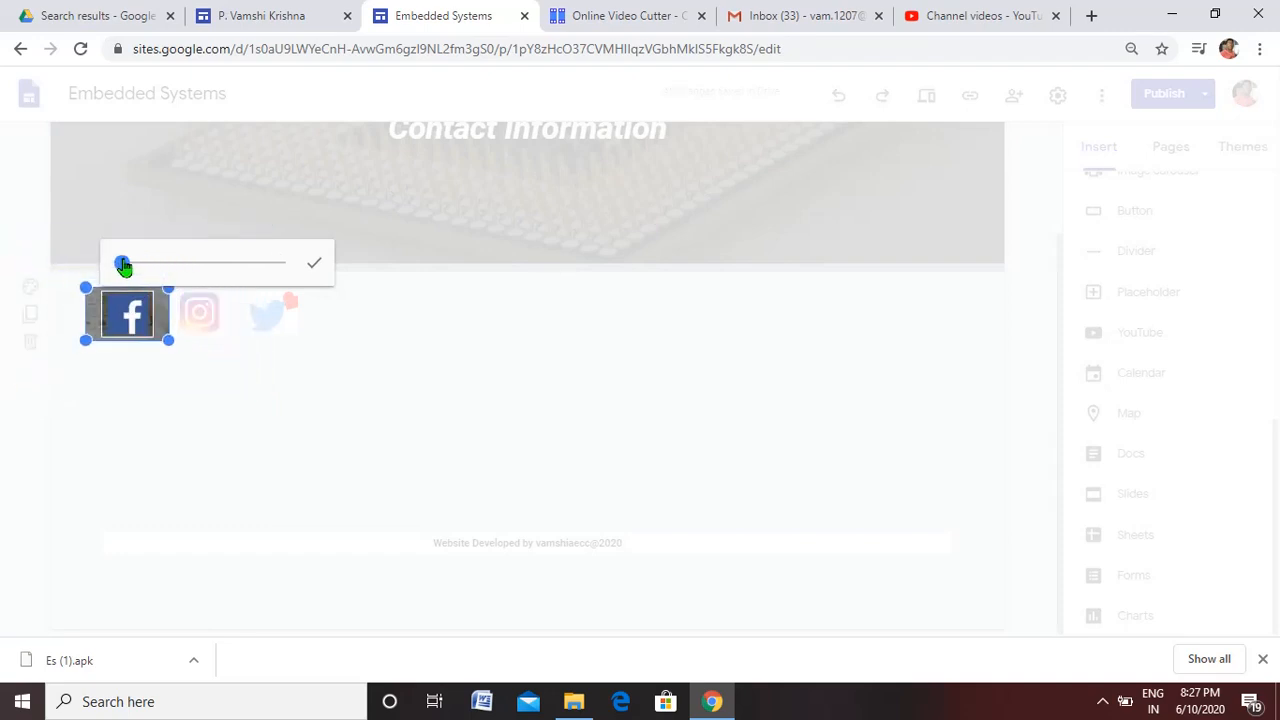
left_click(313, 268)
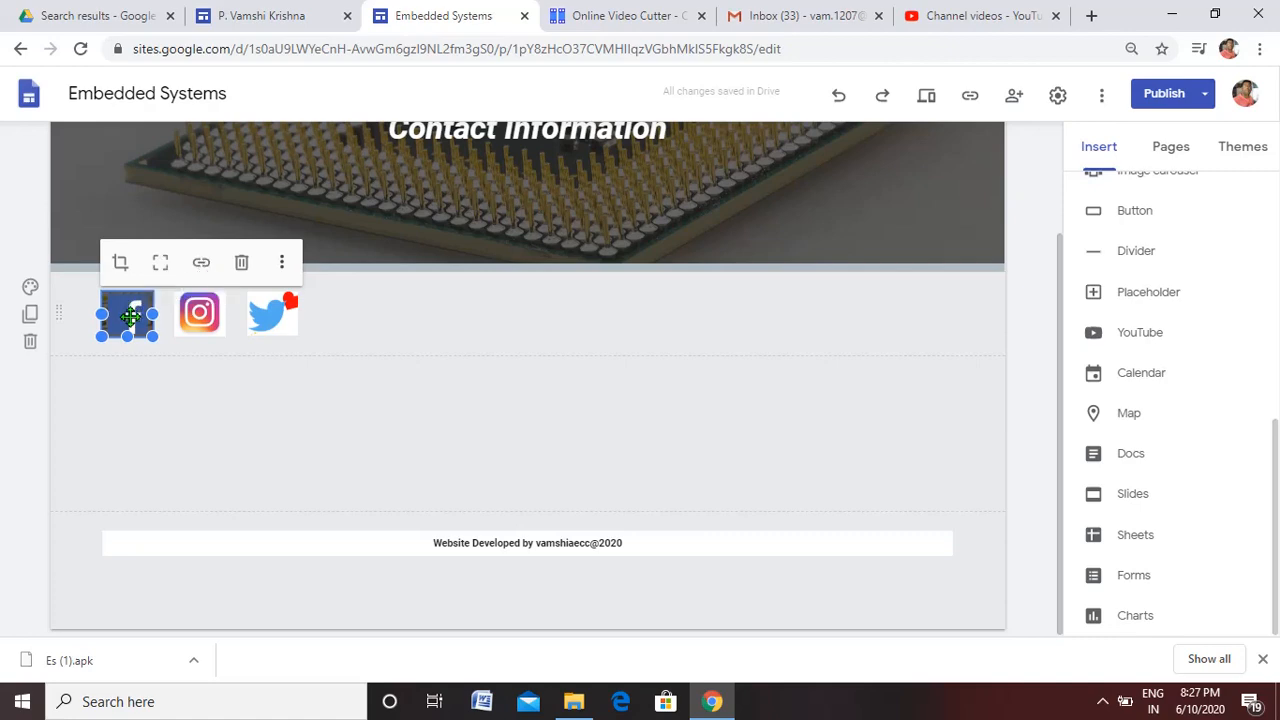
left_click(134, 414)
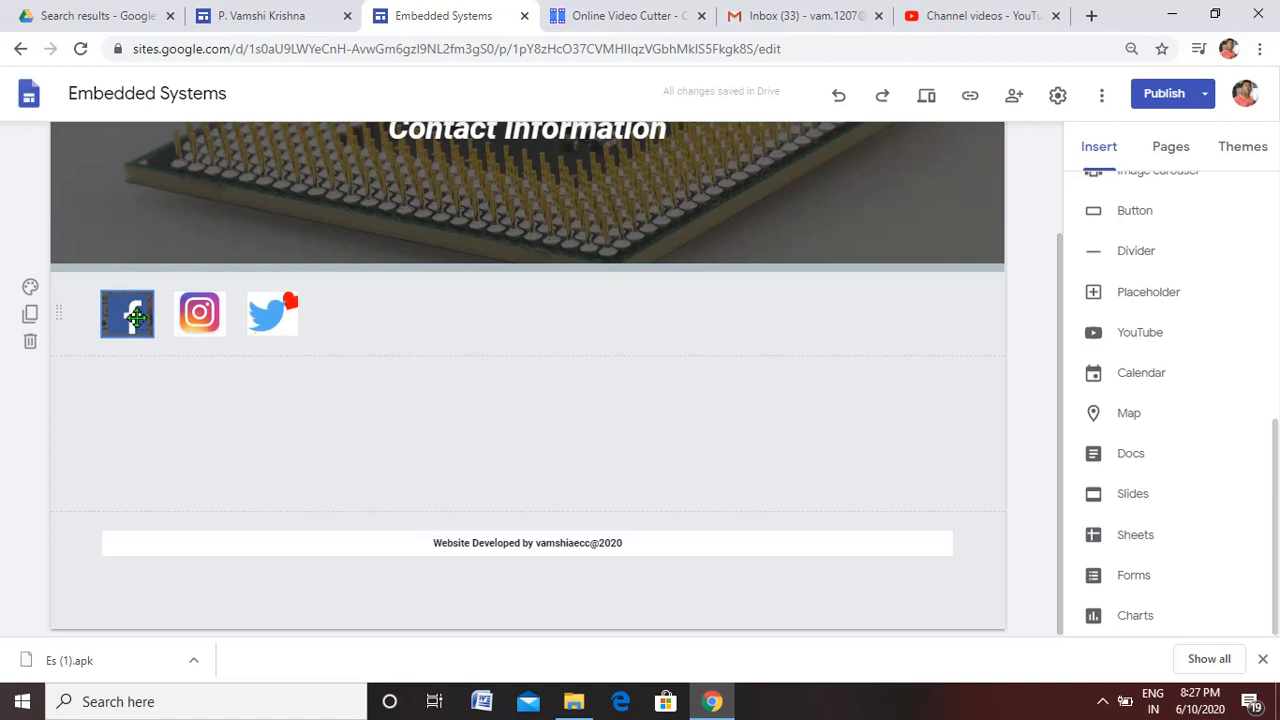
left_click(196, 315)
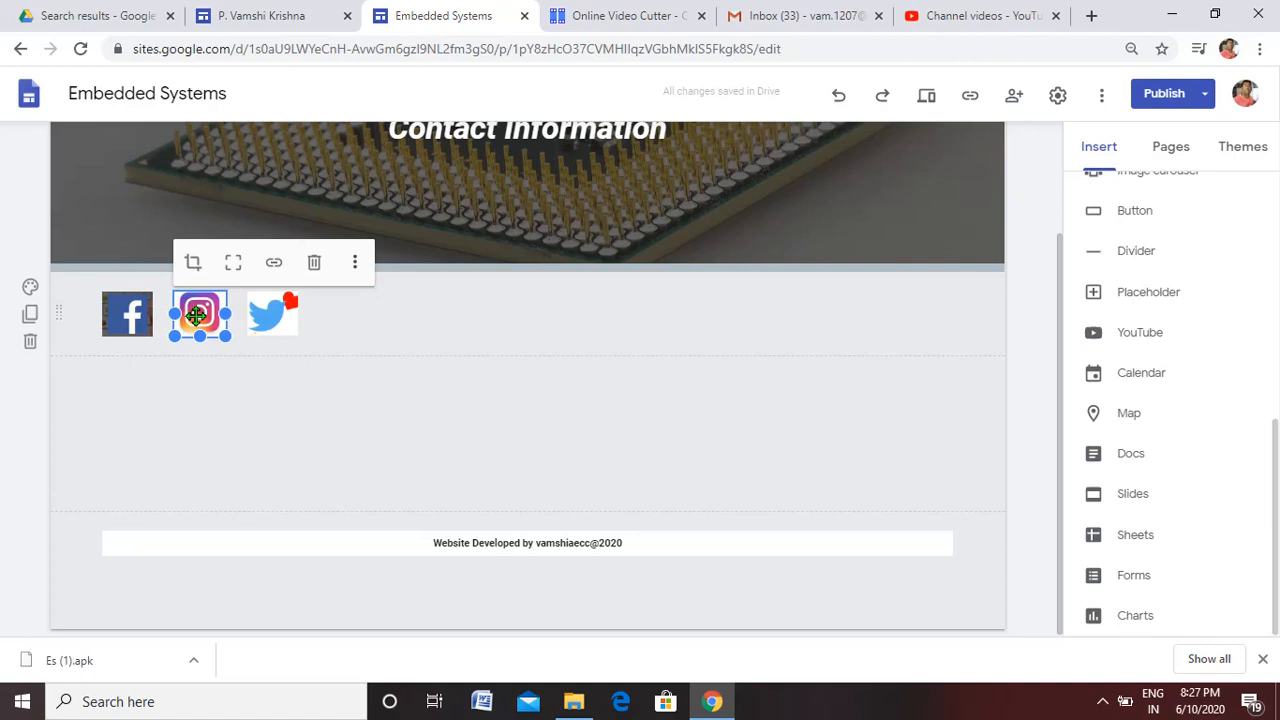
left_click(265, 314)
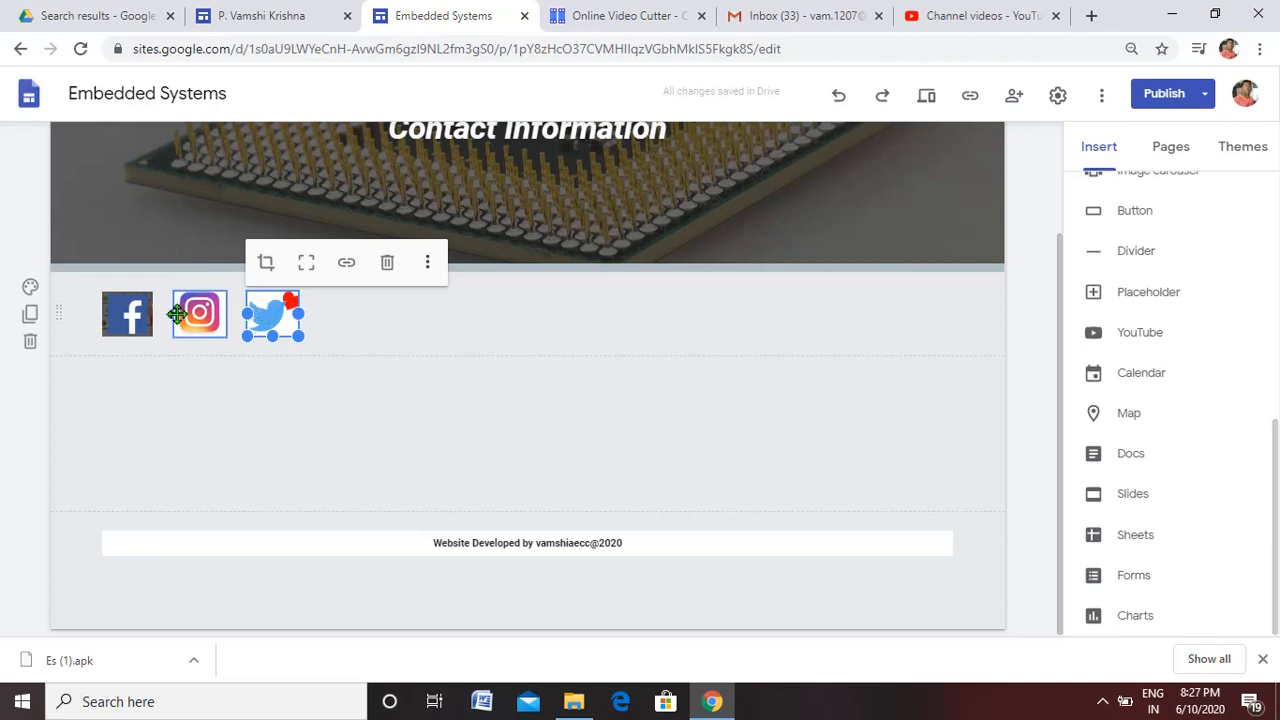
left_click(140, 305)
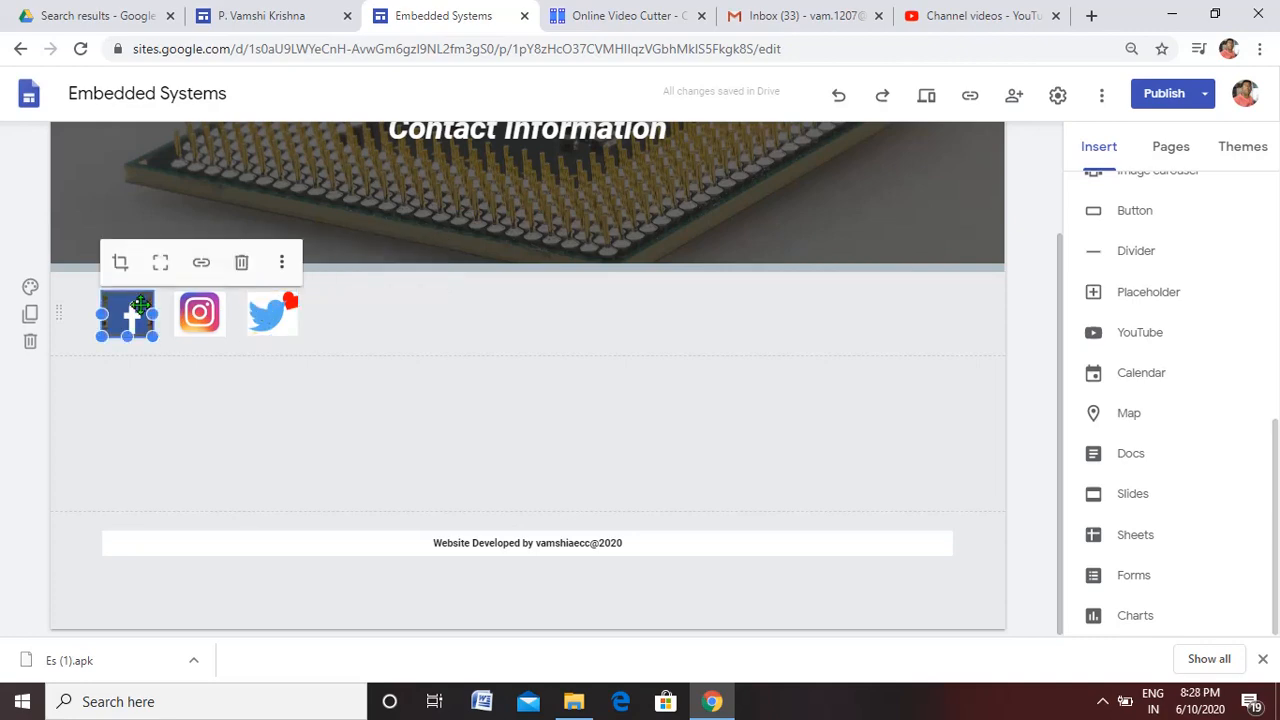
left_click(201, 265)
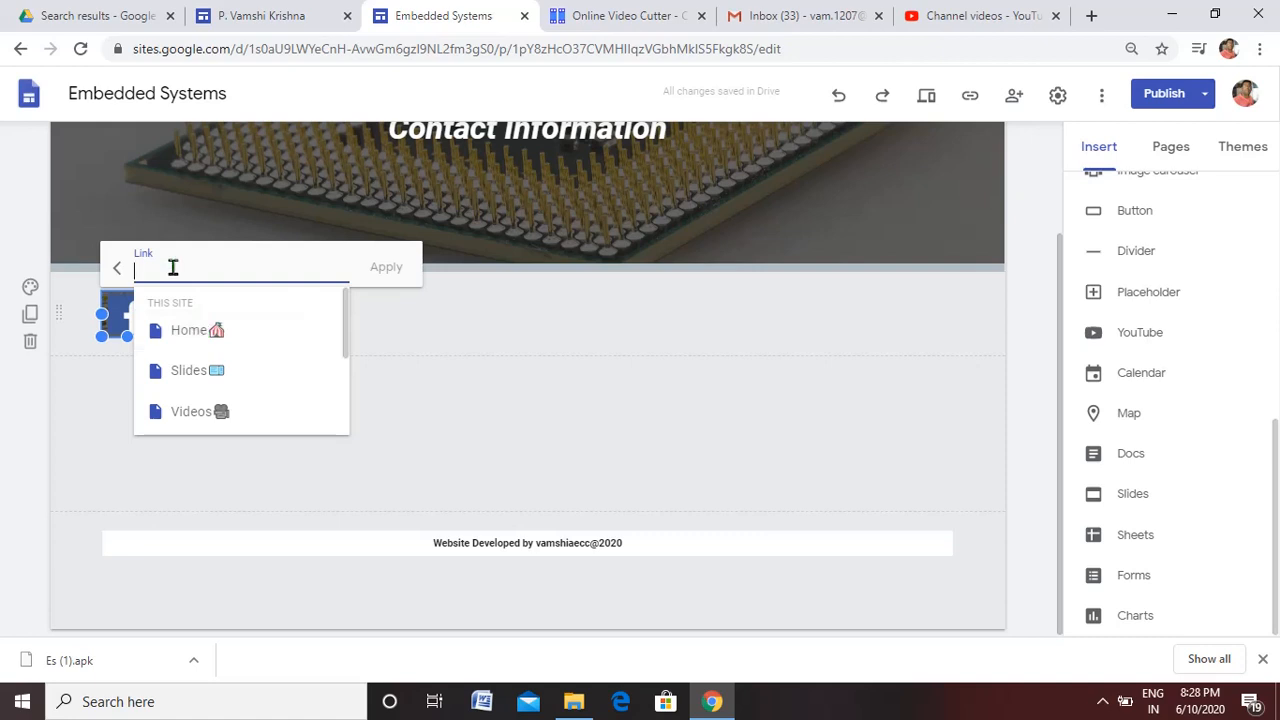
type("www.facebook.com")
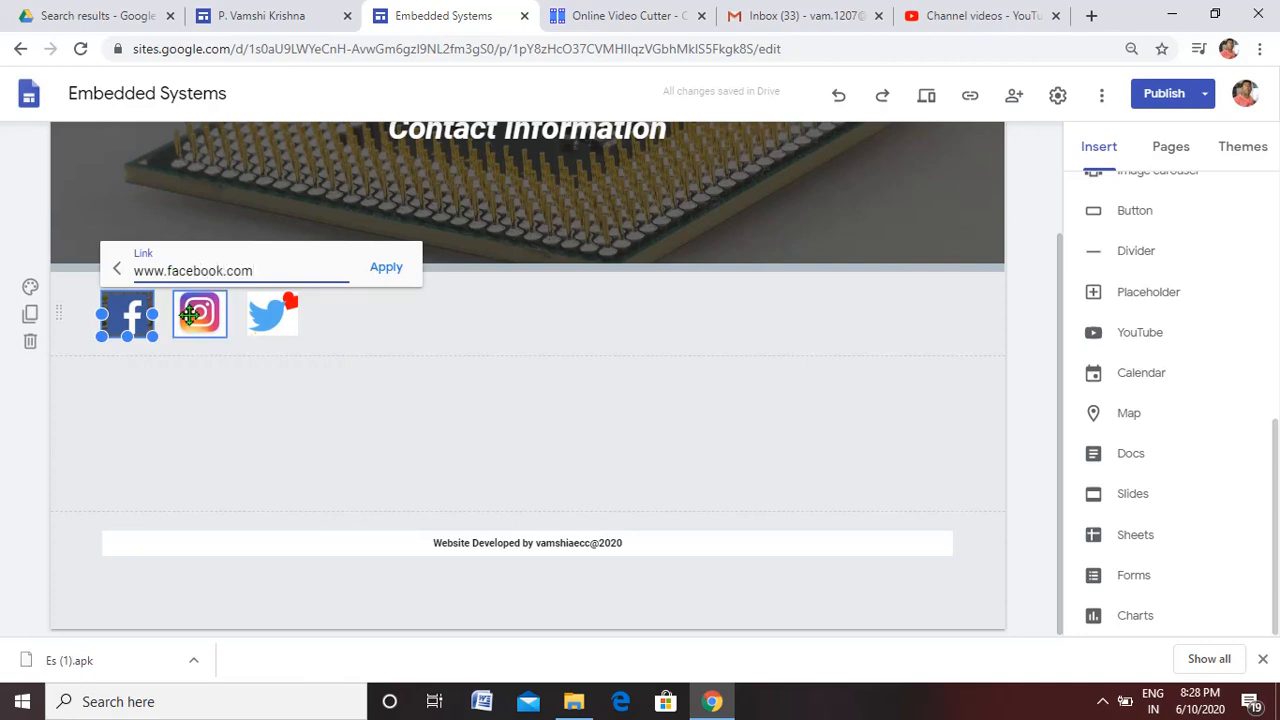
type("/aecc")
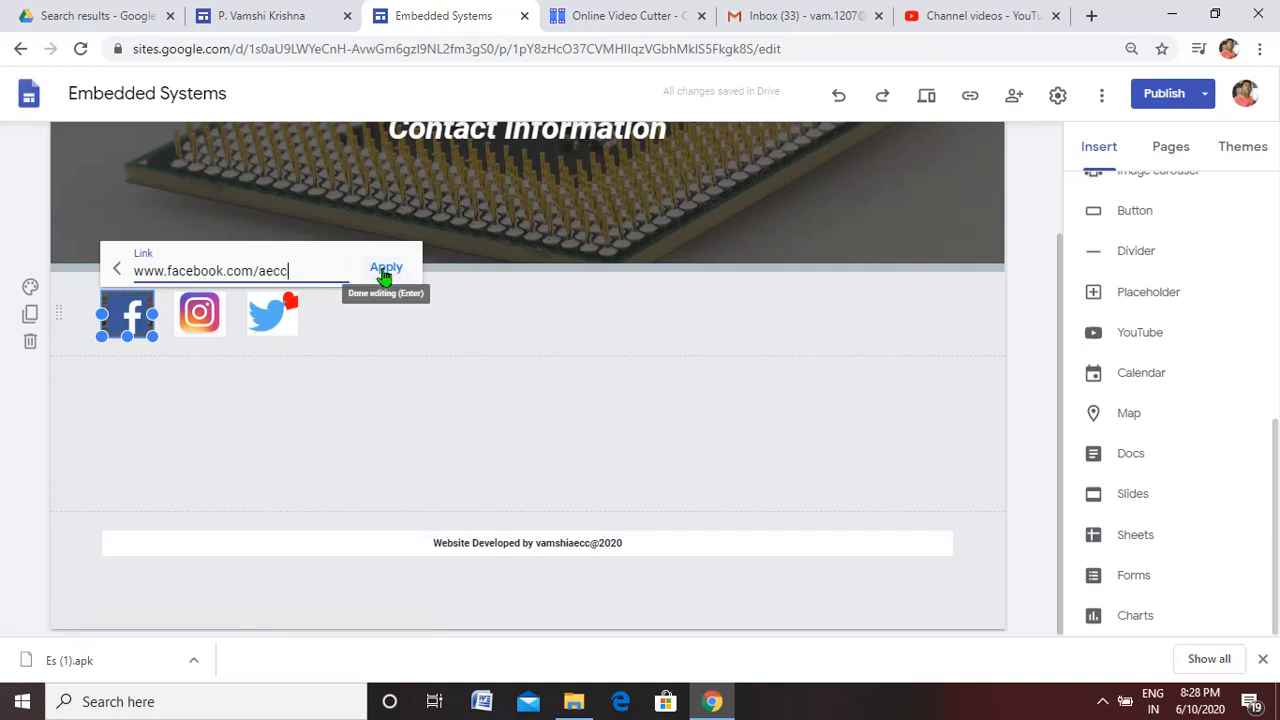
left_click(384, 270)
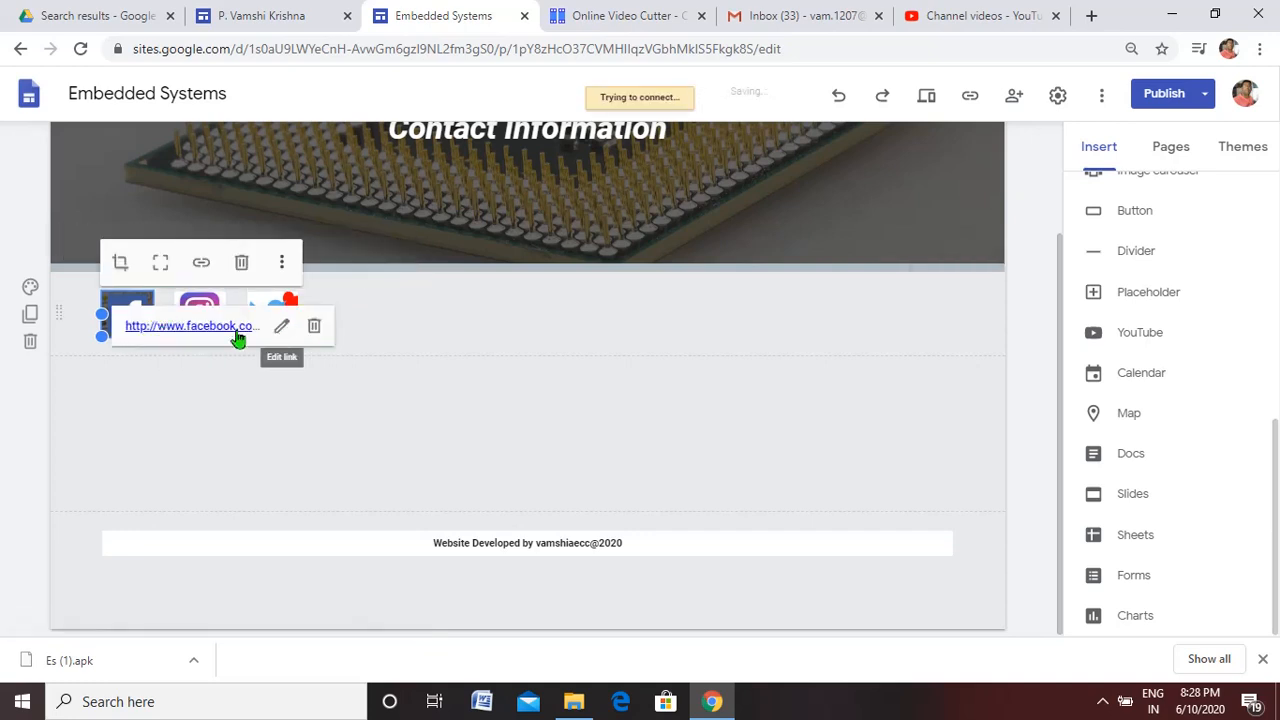
left_click(205, 300)
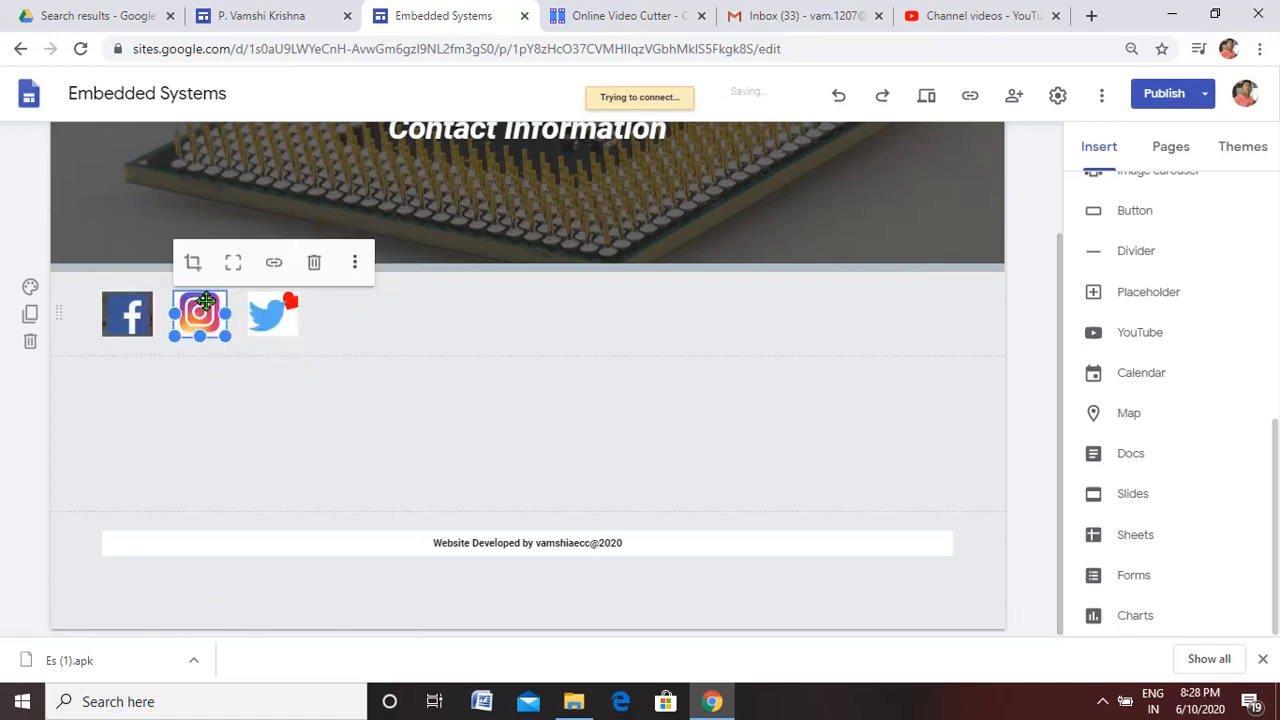
left_click(285, 264)
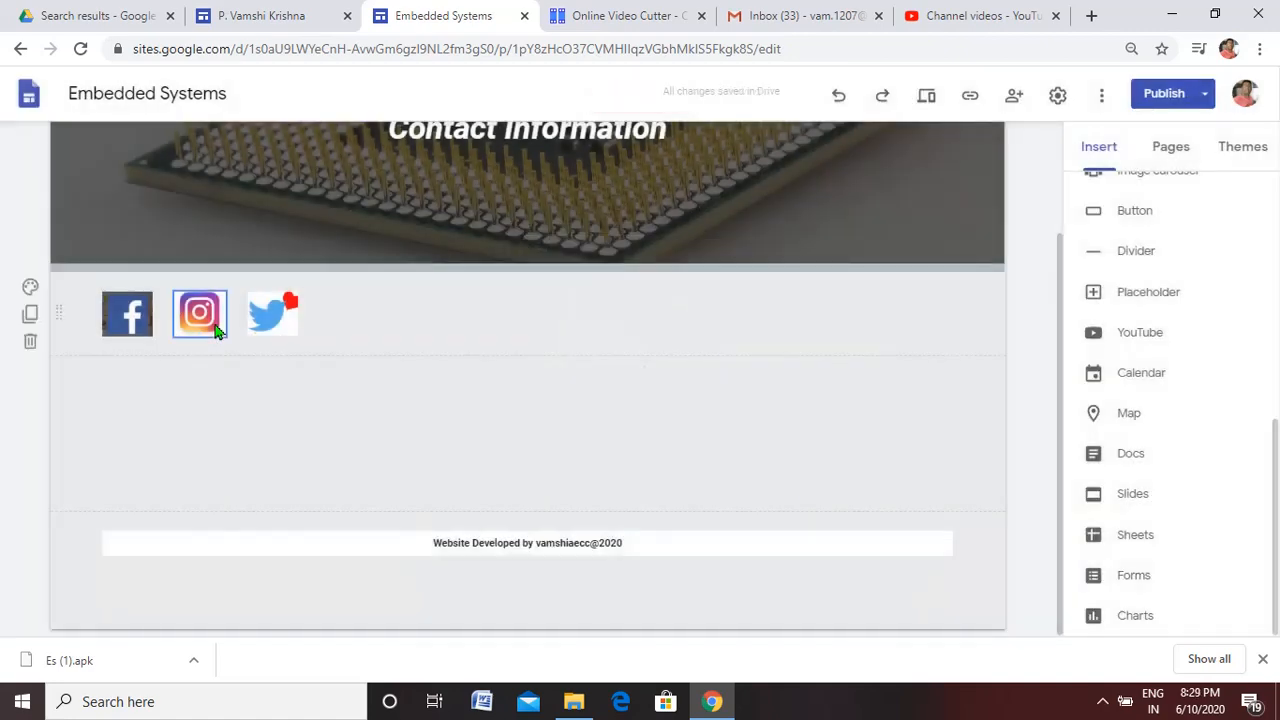
left_click(203, 315)
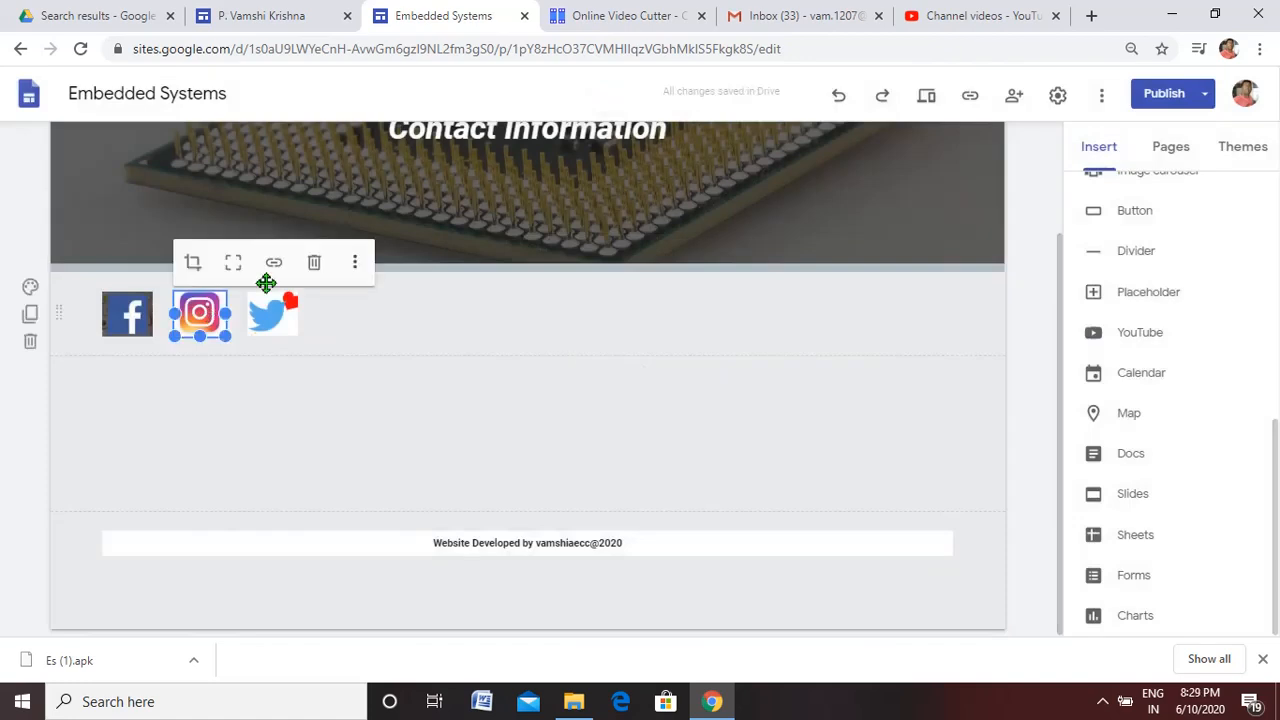
left_click(271, 266)
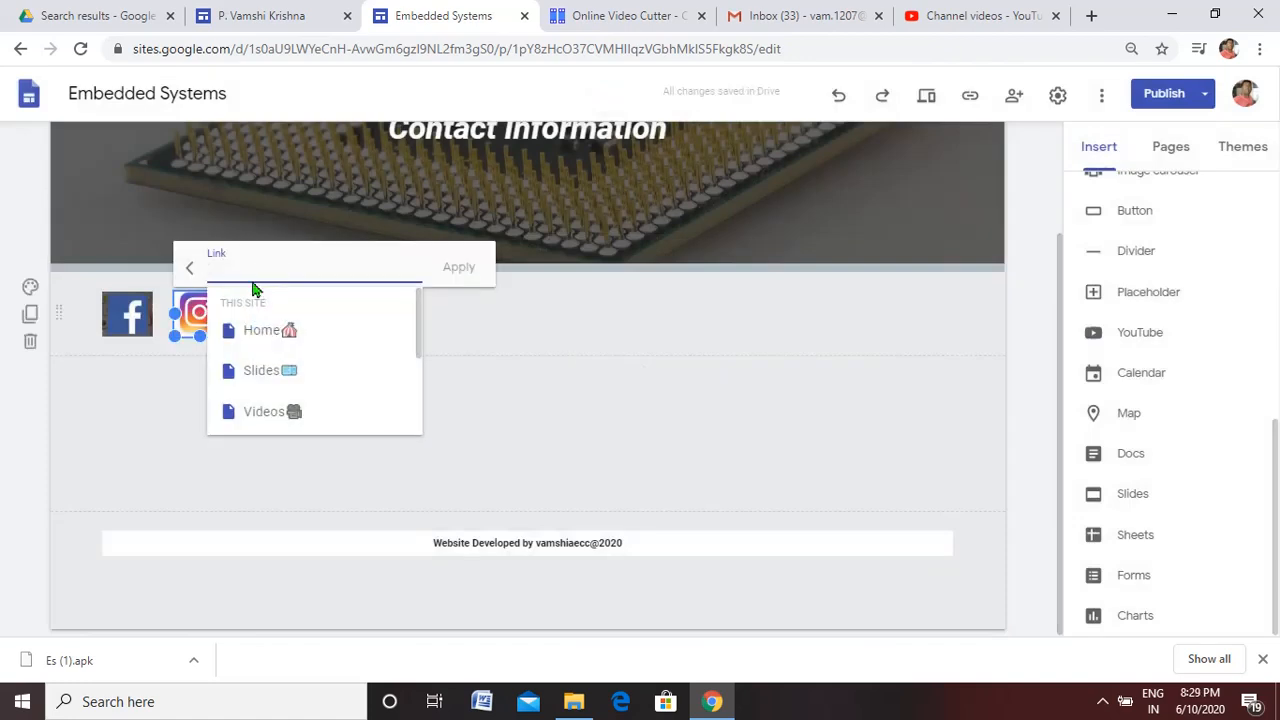
type("www.")
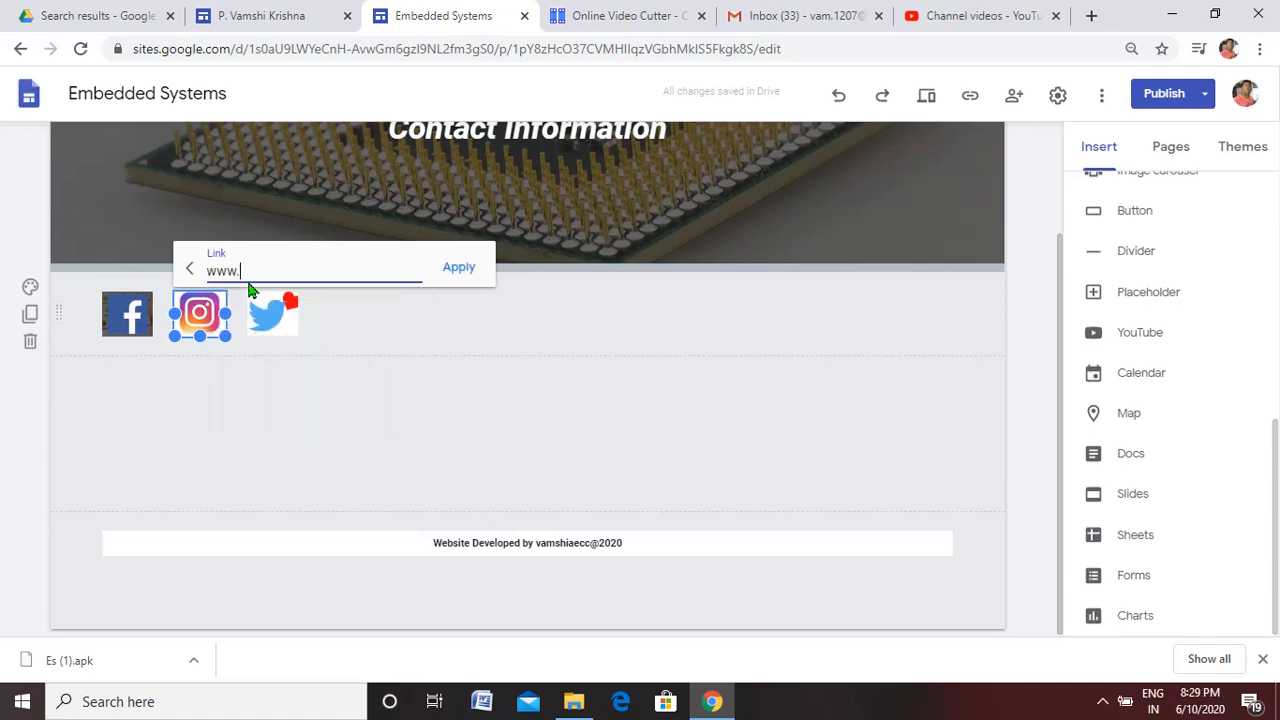
type("instagram.com")
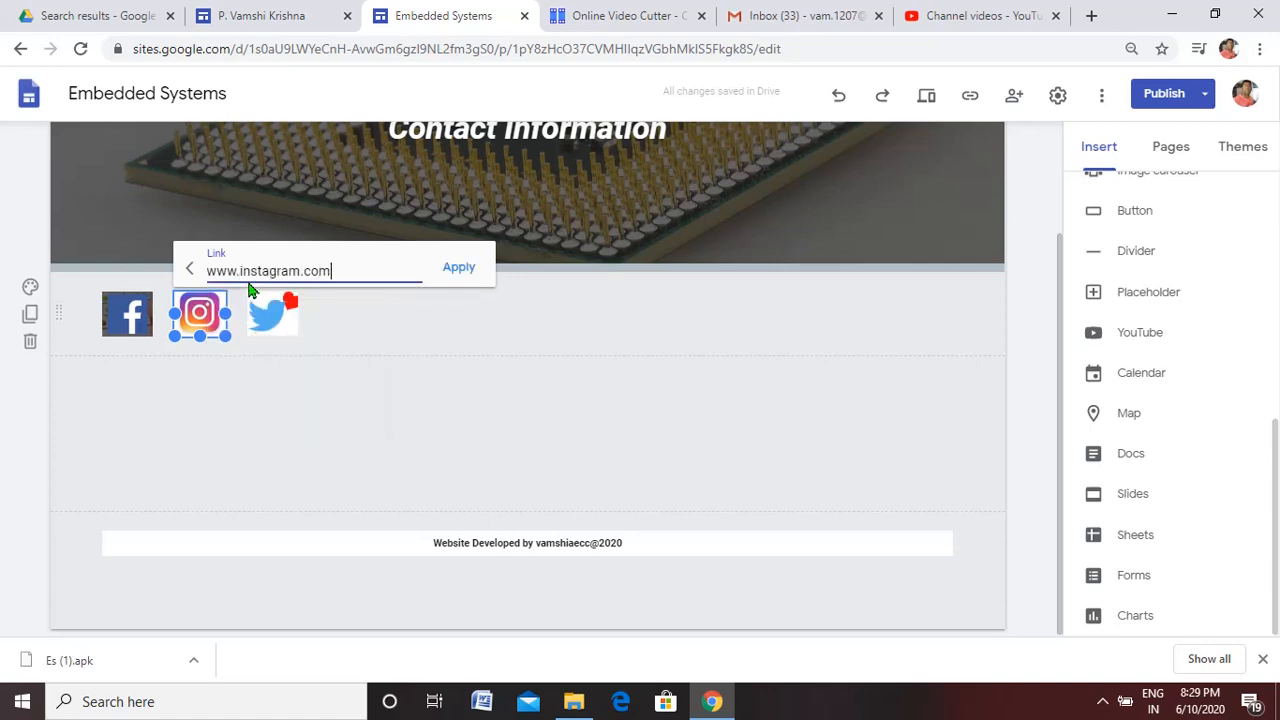
left_click(459, 270)
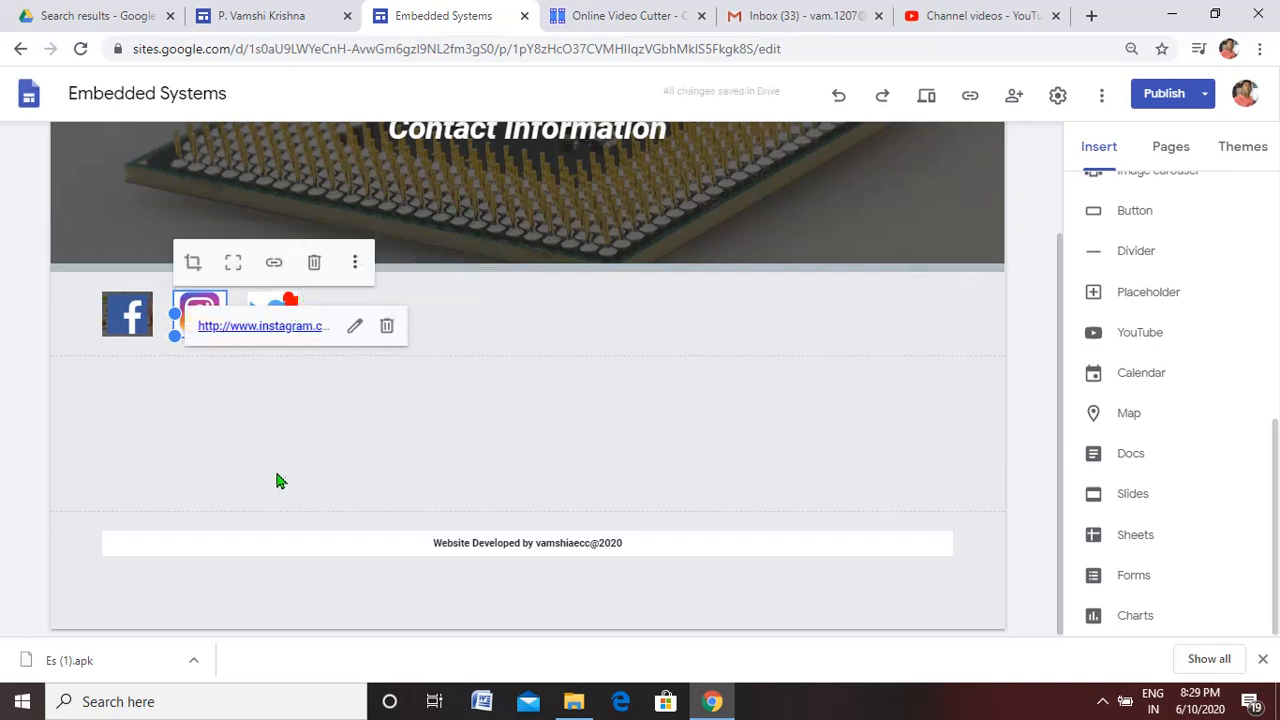
left_click(265, 457)
left_click(279, 310)
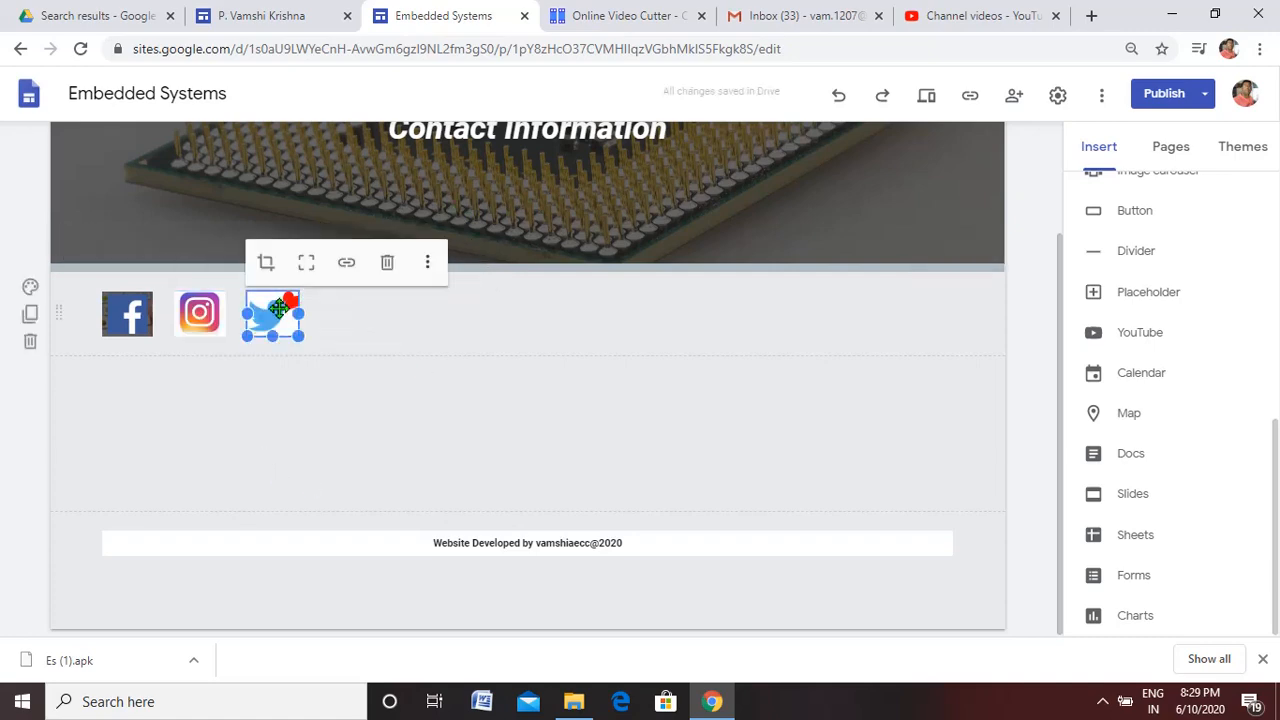
left_click(346, 263)
type("wwww.")
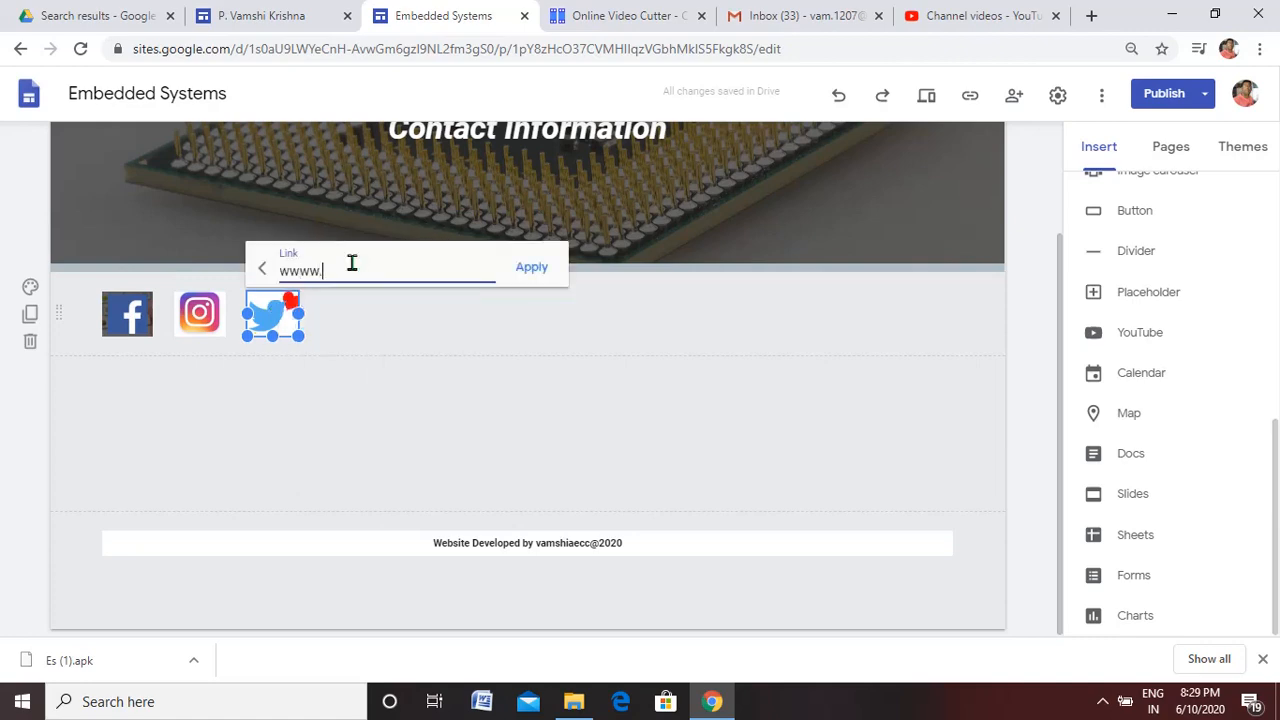
key("BackSpace")
key("BackSpace")
type(".twitter.com/anuradhacollege")
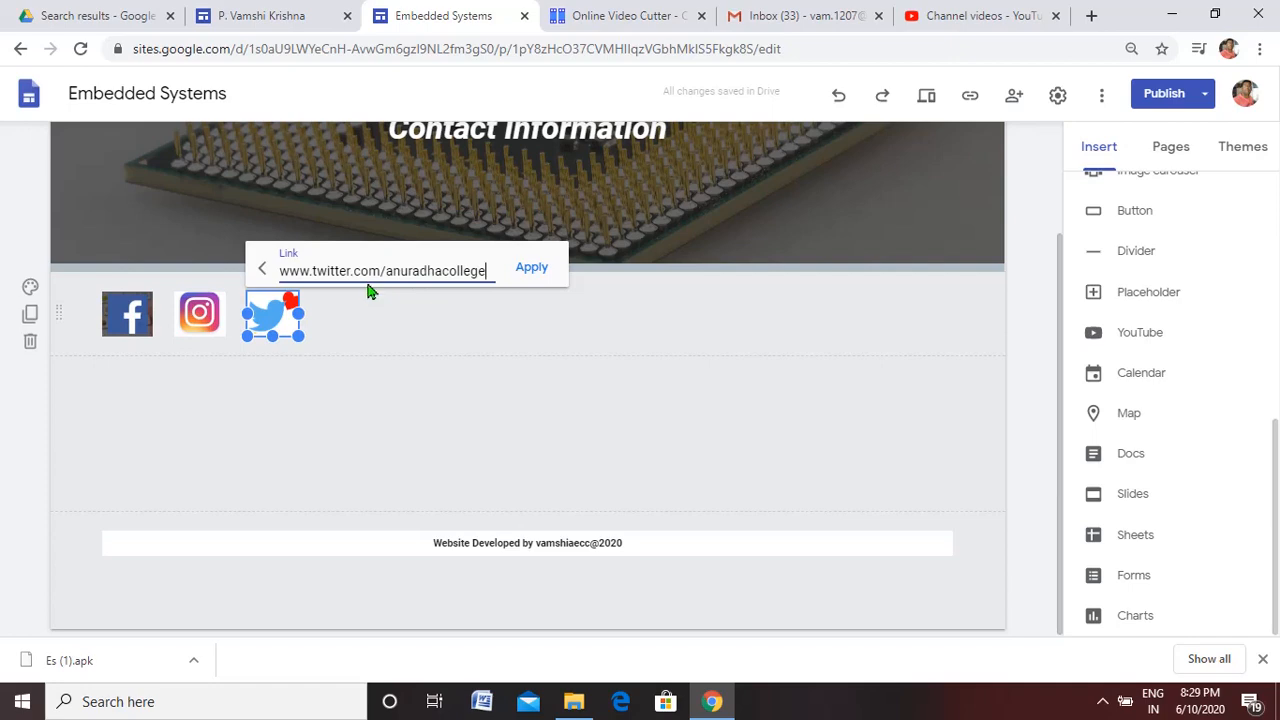
left_click(530, 268)
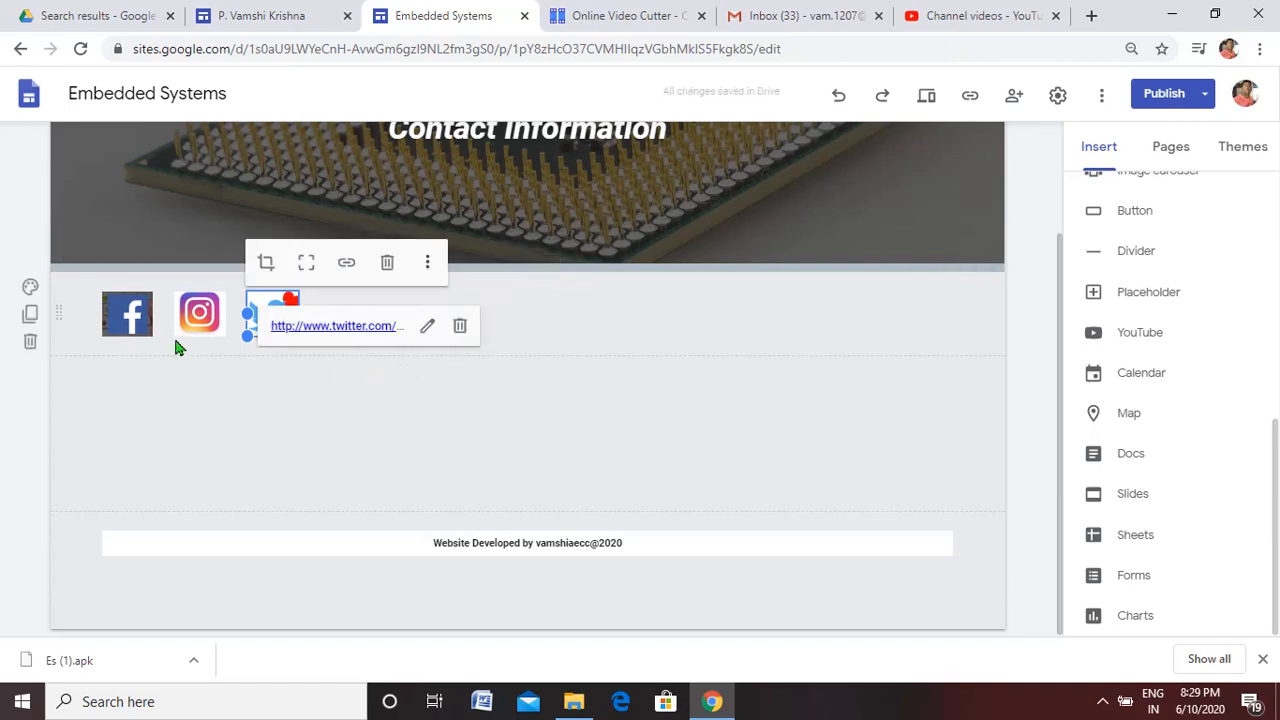
Preview the Contact Information page and test the Facebook, Instagram and Twitter icon links, closing each opened page and leaving the preview
left_click(930, 104)
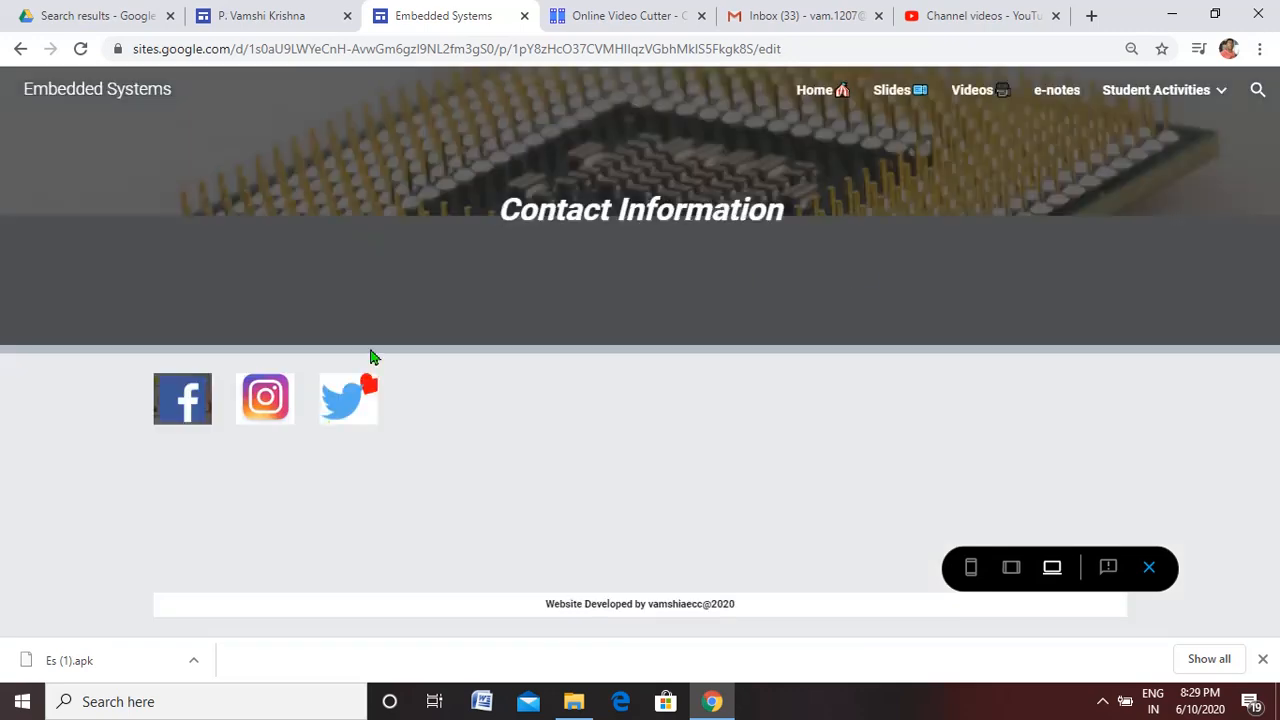
left_click(195, 415)
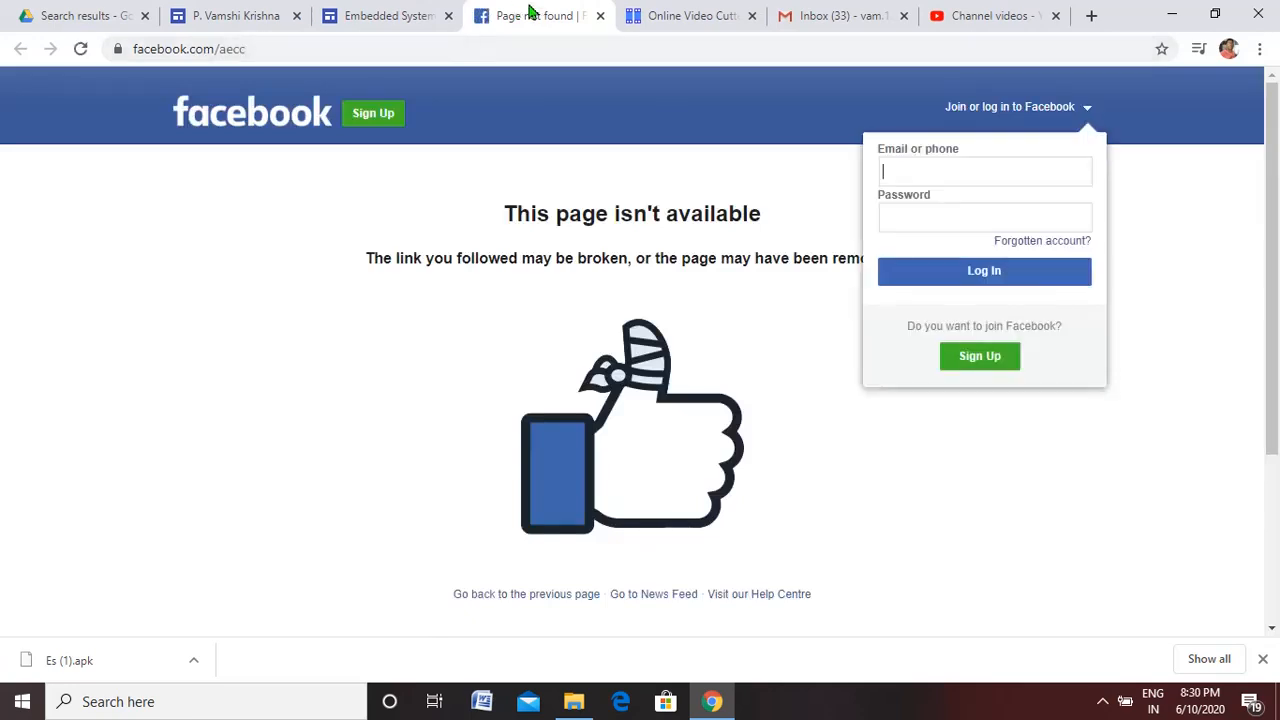
left_click(600, 16)
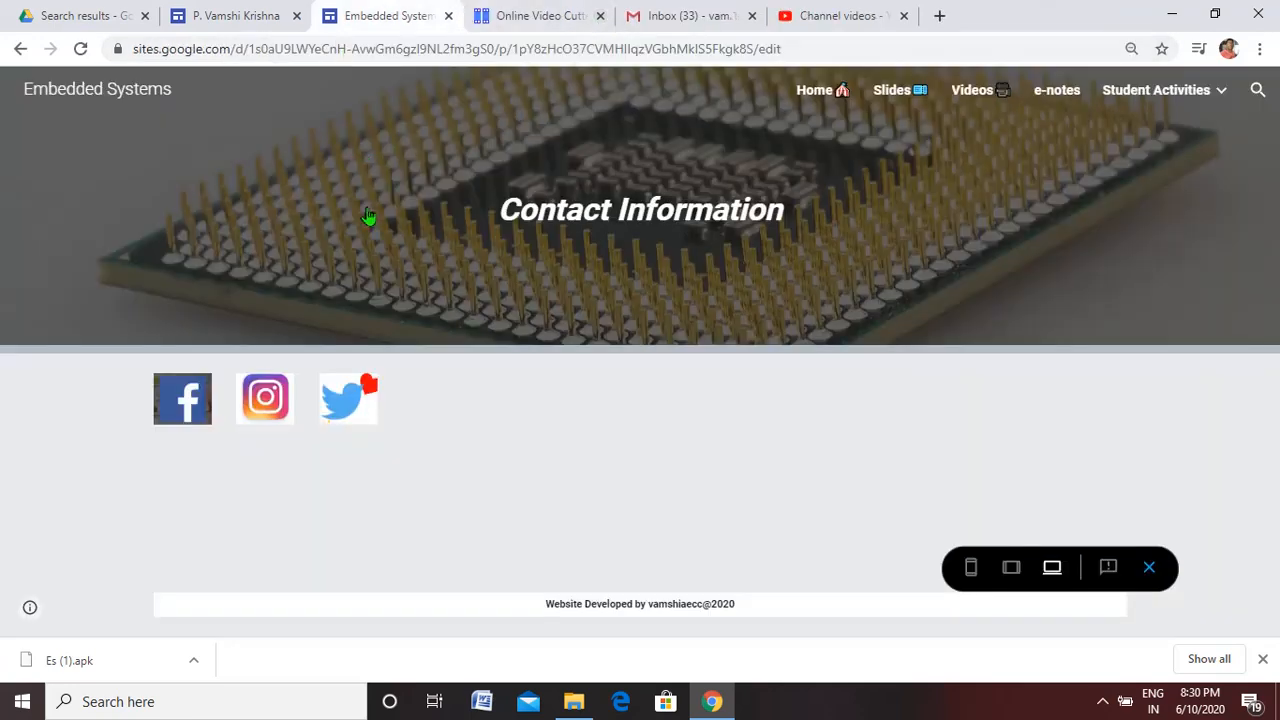
left_click(266, 416)
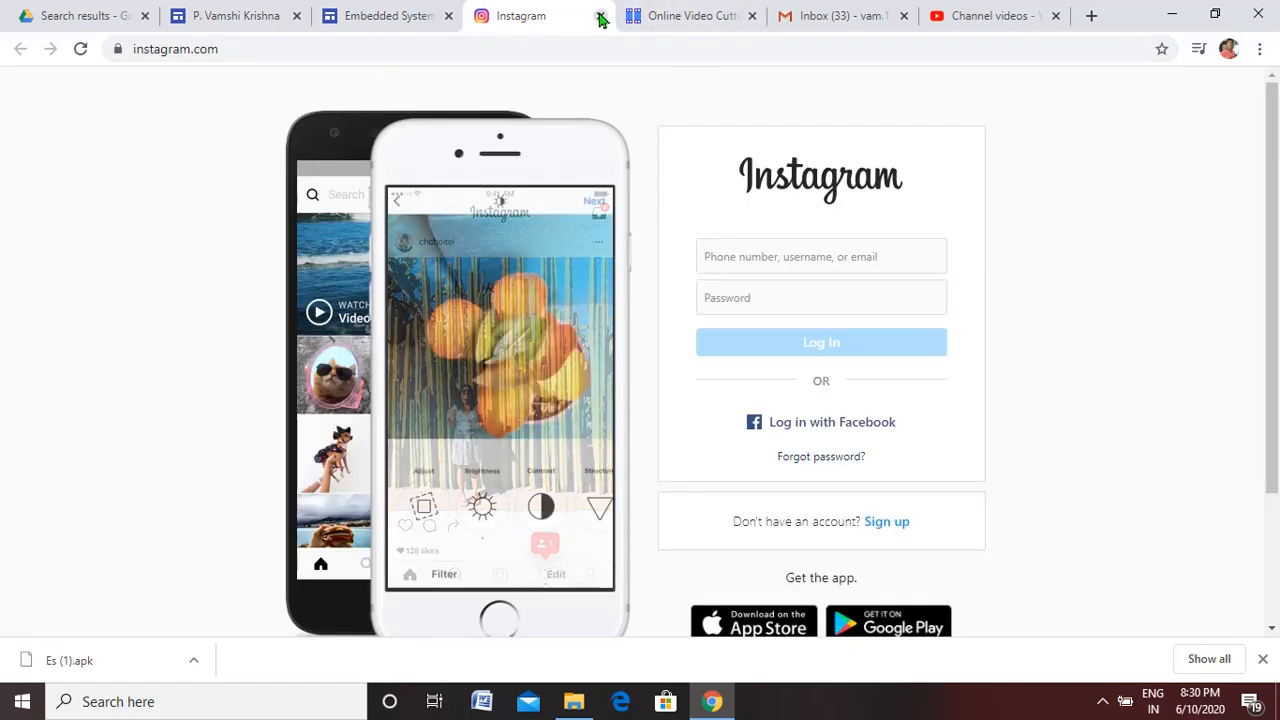
left_click(601, 17)
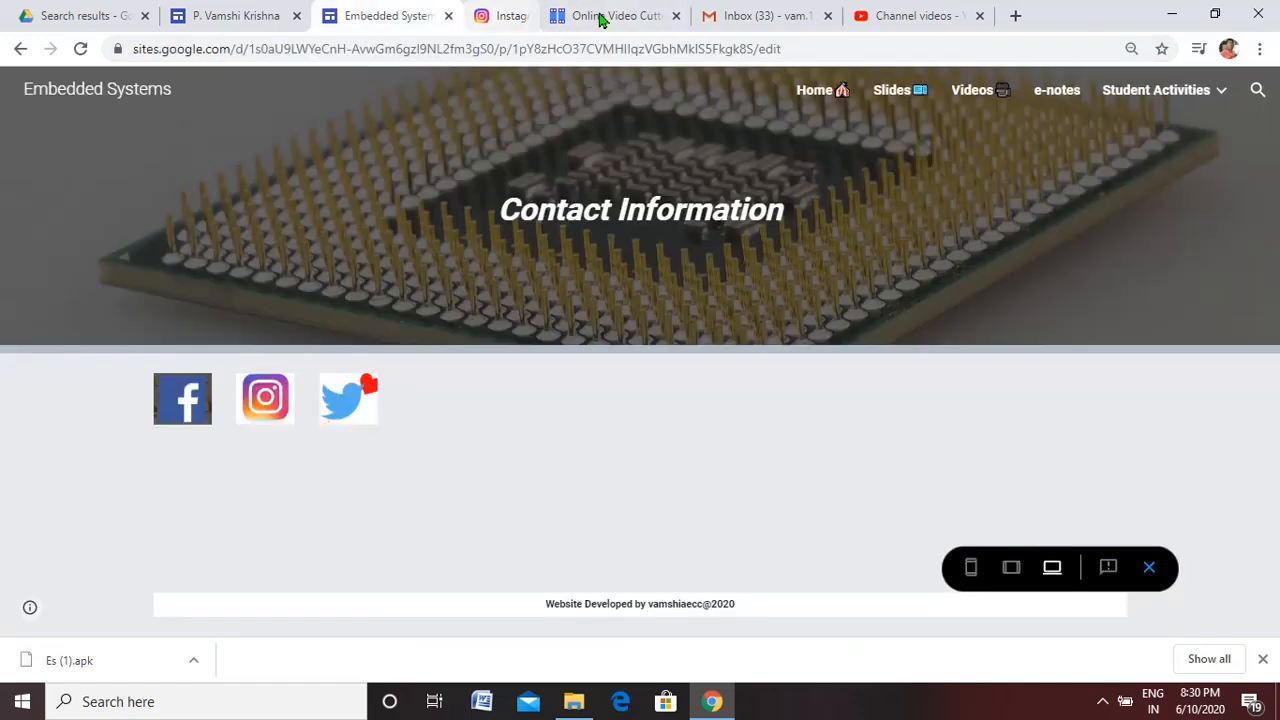
left_click(352, 409)
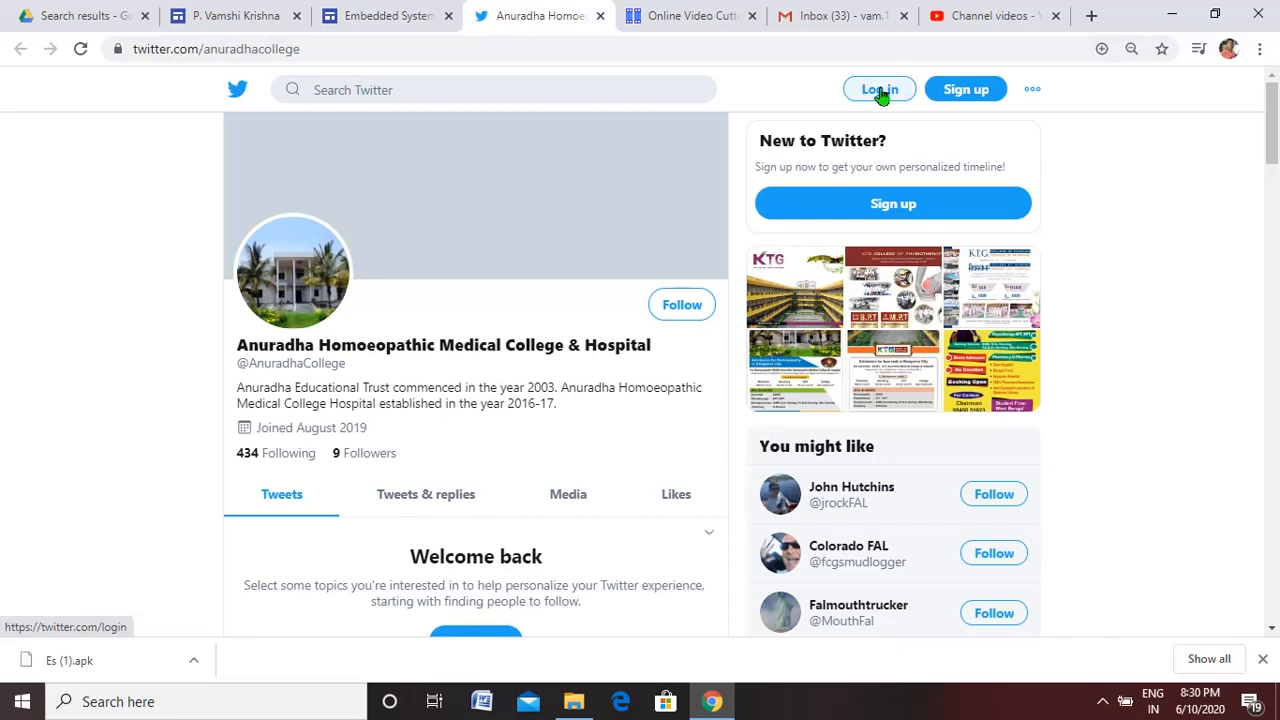
left_click(600, 16)
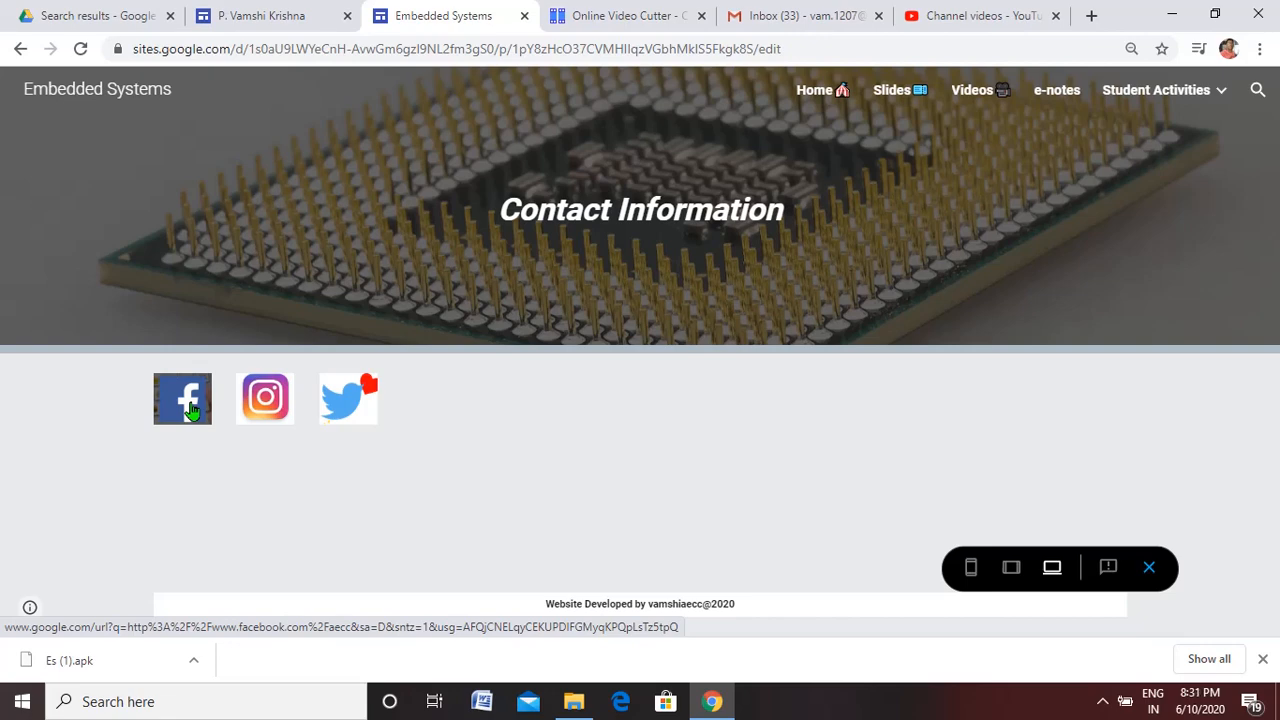
left_click(1149, 567)
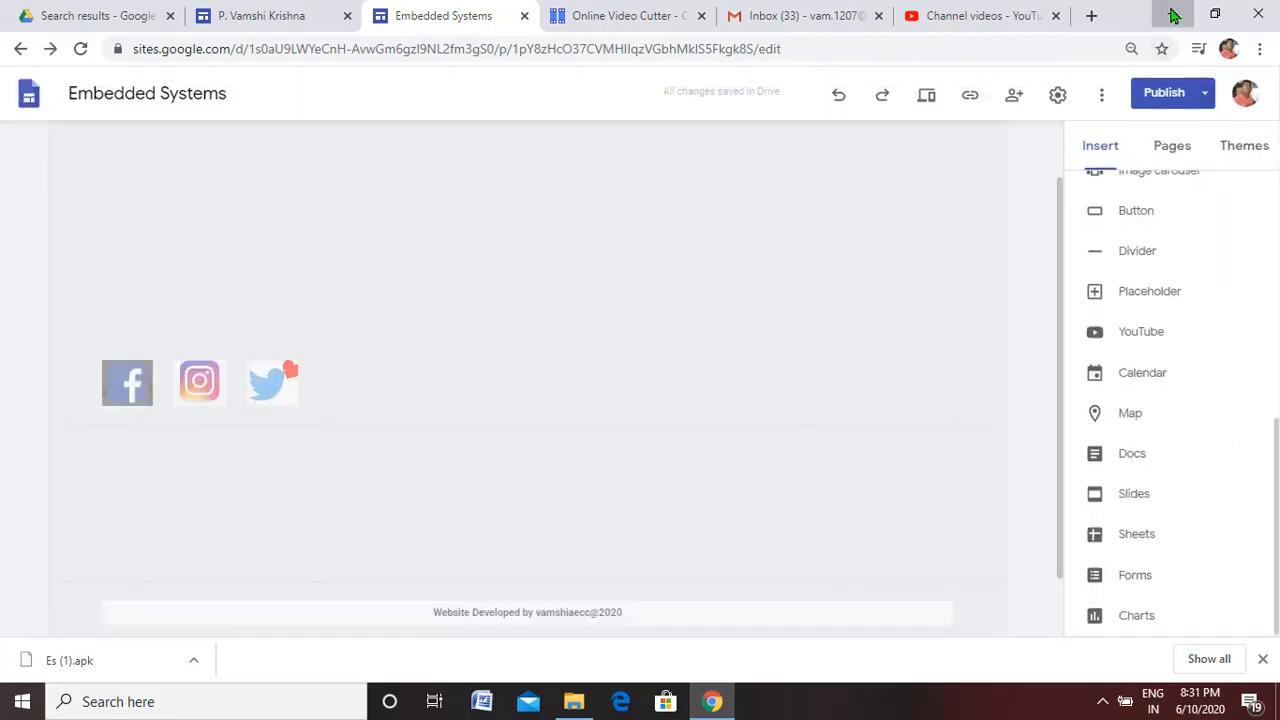
Check the file type of the Facebook logo image on the desktop in its properties, and return to the site editor in Chrome
left_click(1170, 14)
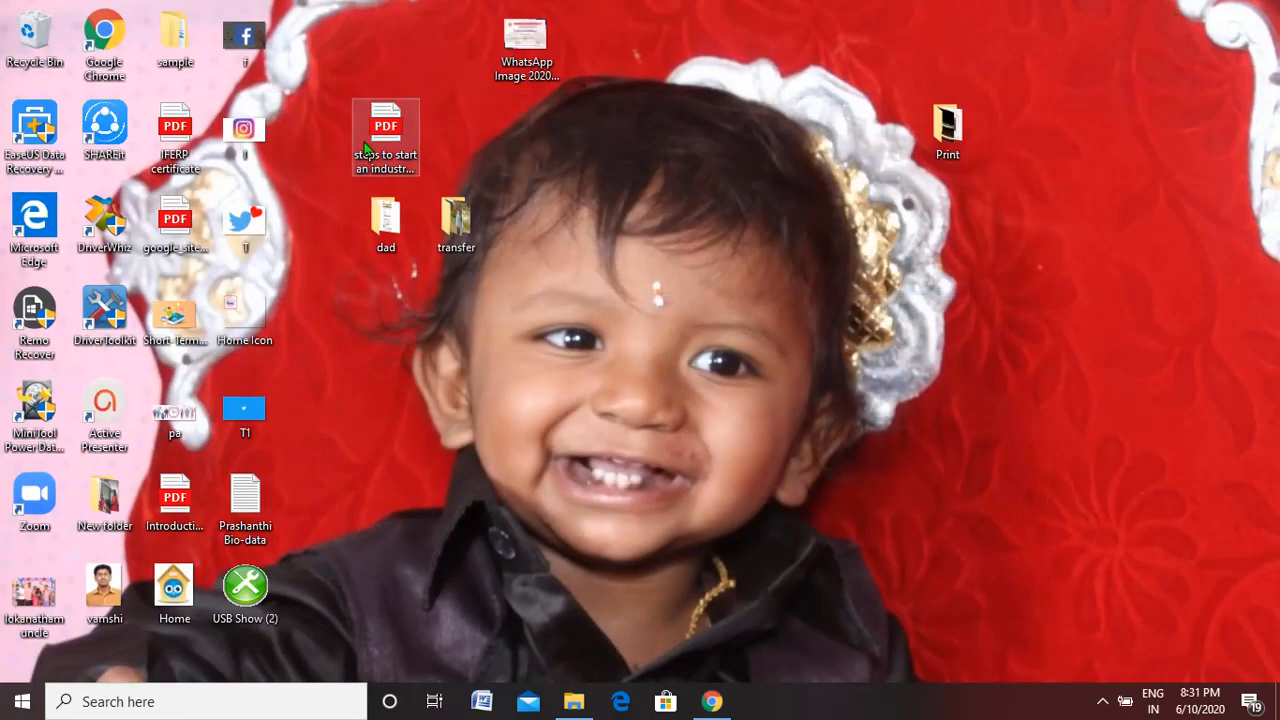
right_click(240, 50)
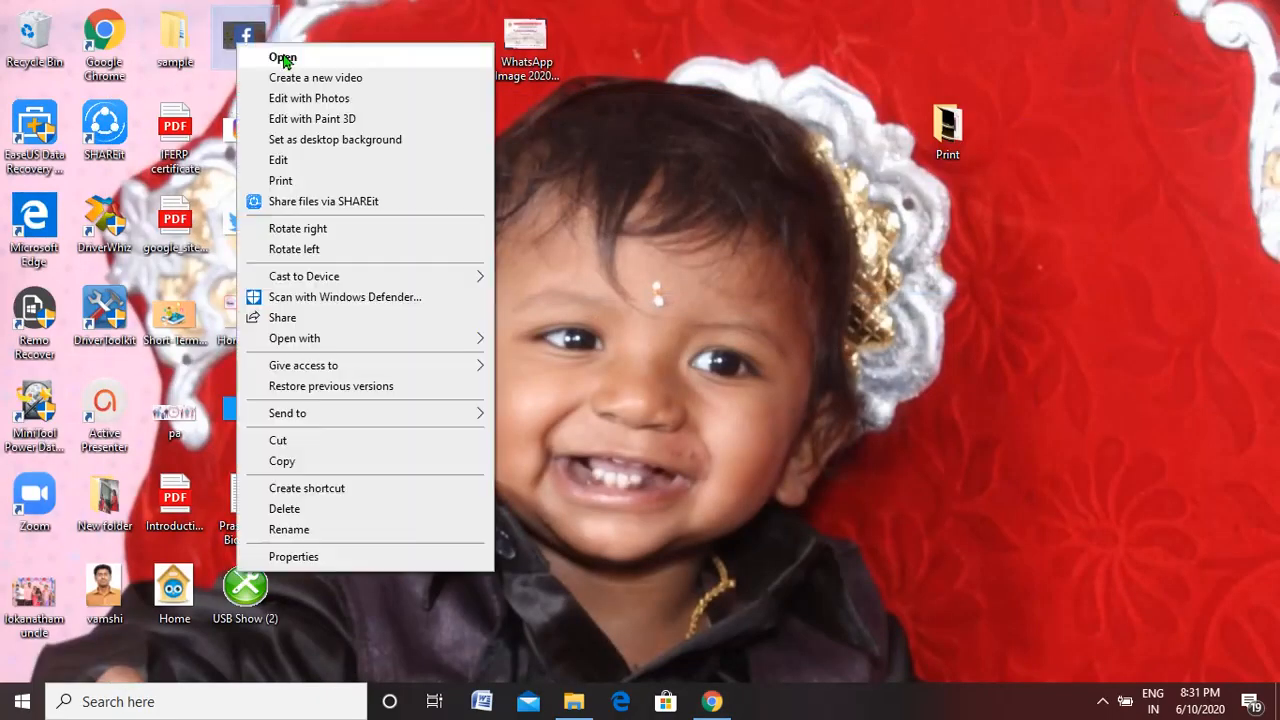
left_click(295, 557)
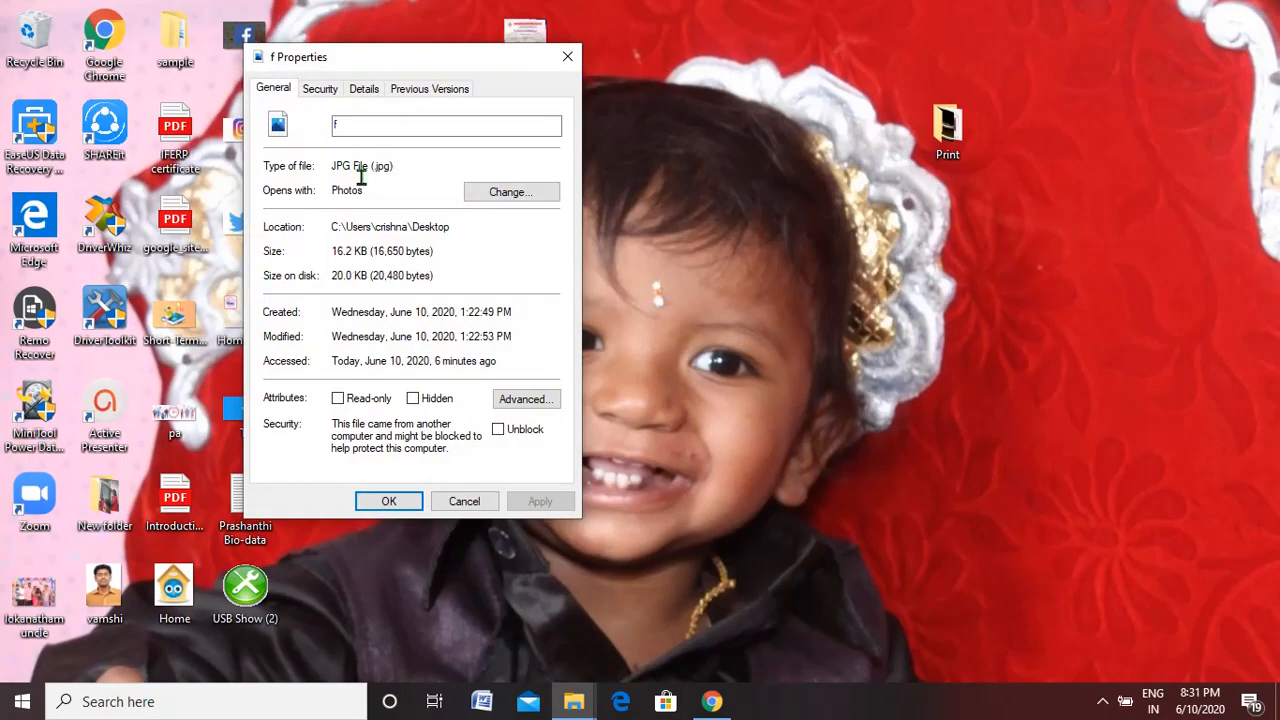
left_click_drag(331, 166, 414, 163)
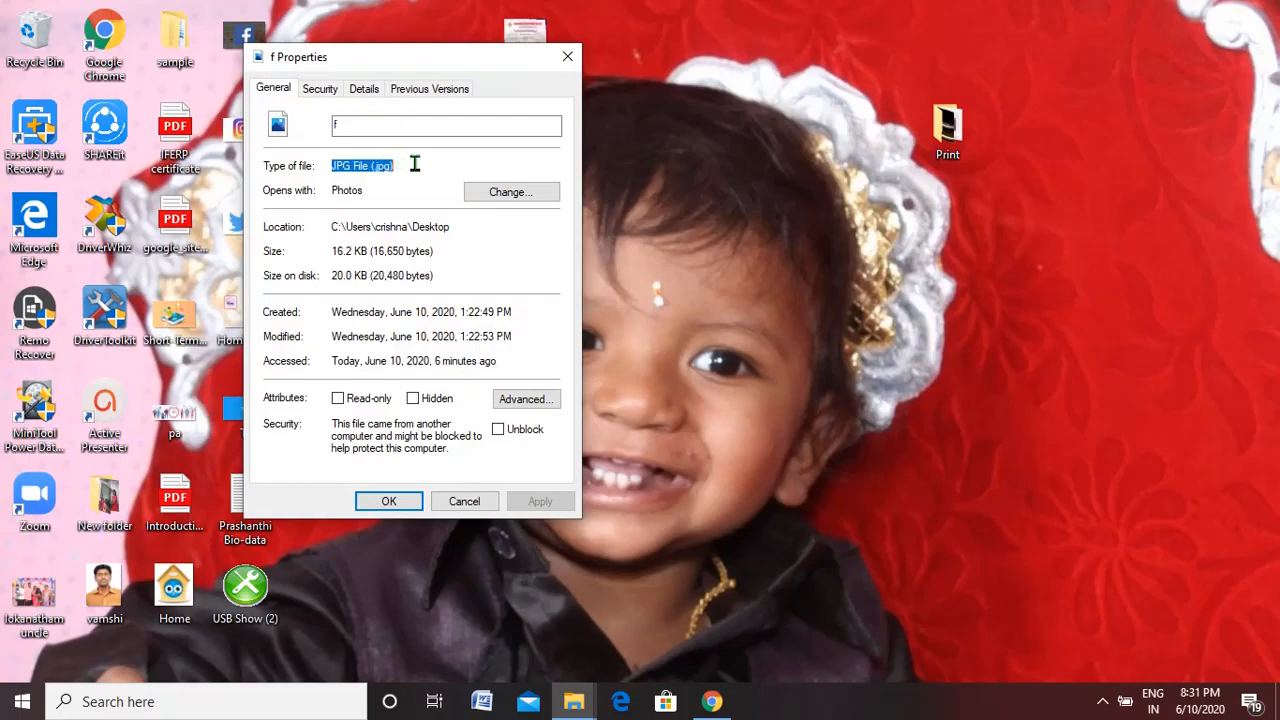
left_click(567, 56)
left_click(714, 702)
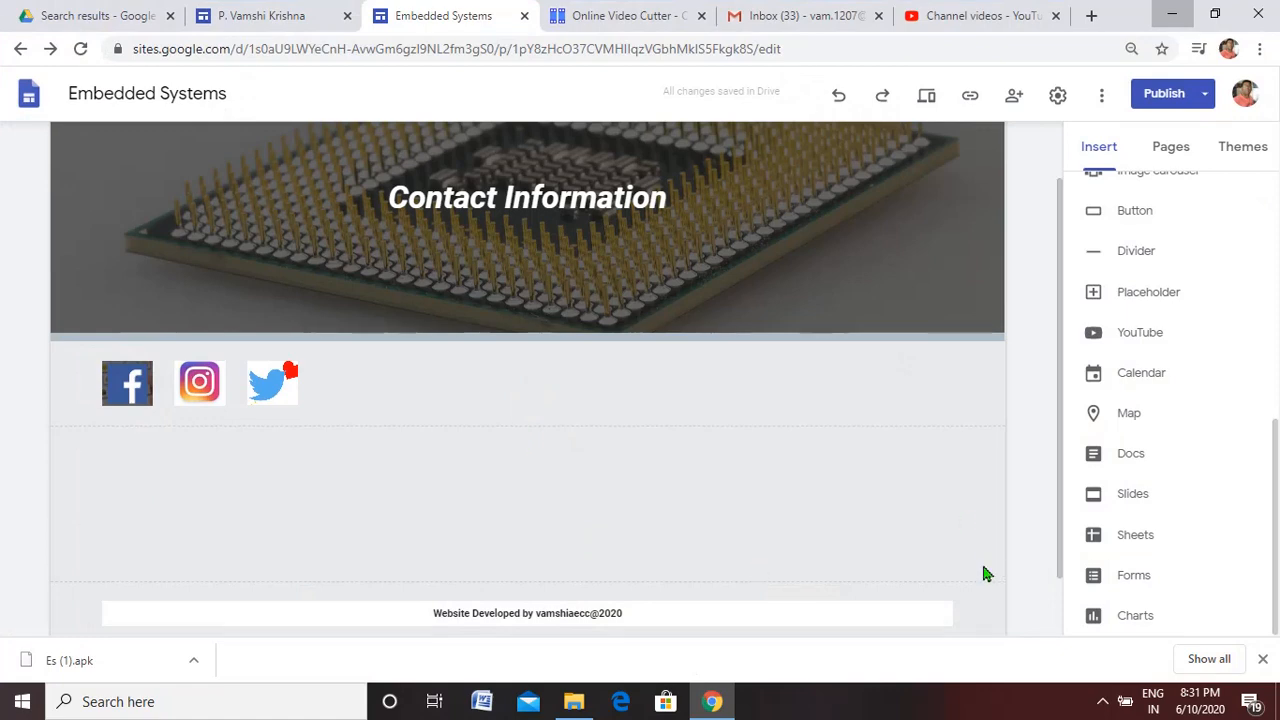
Show the published site link for the Embedded Systems site
left_click_drag(1278, 580, 1278, 228)
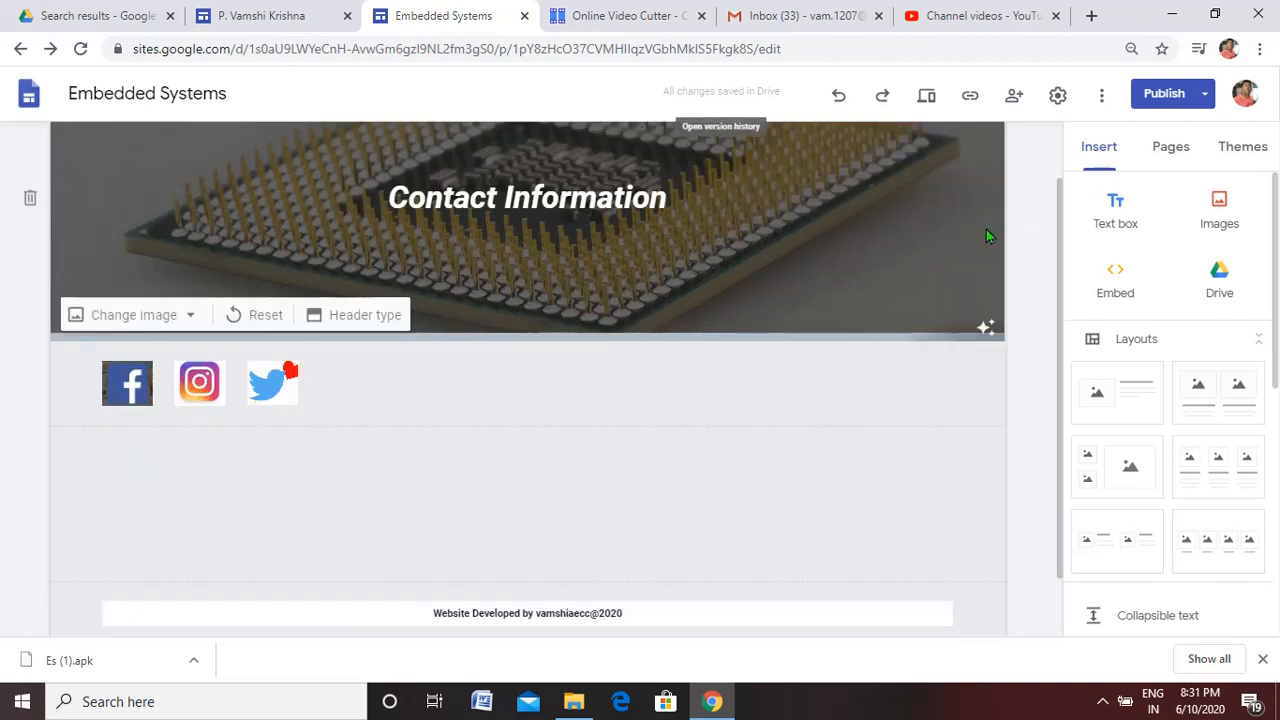
left_click_drag(1063, 251, 1058, 175)
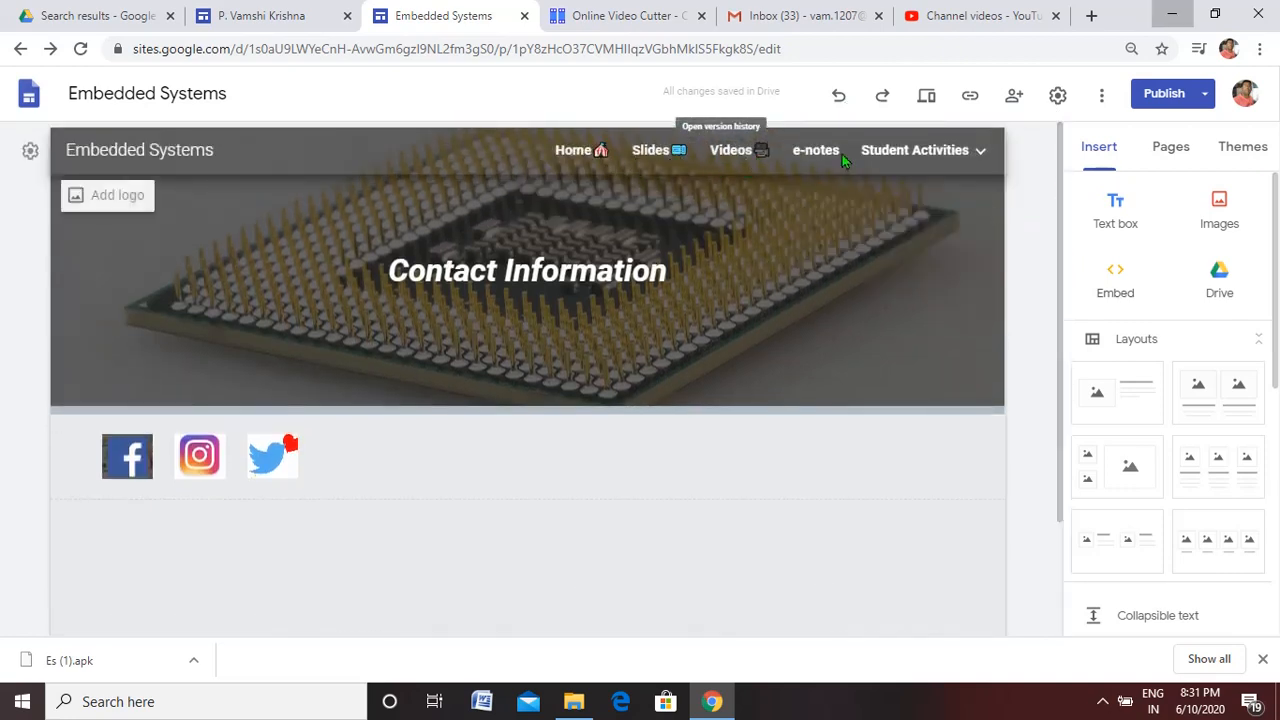
mouse_move(931, 158)
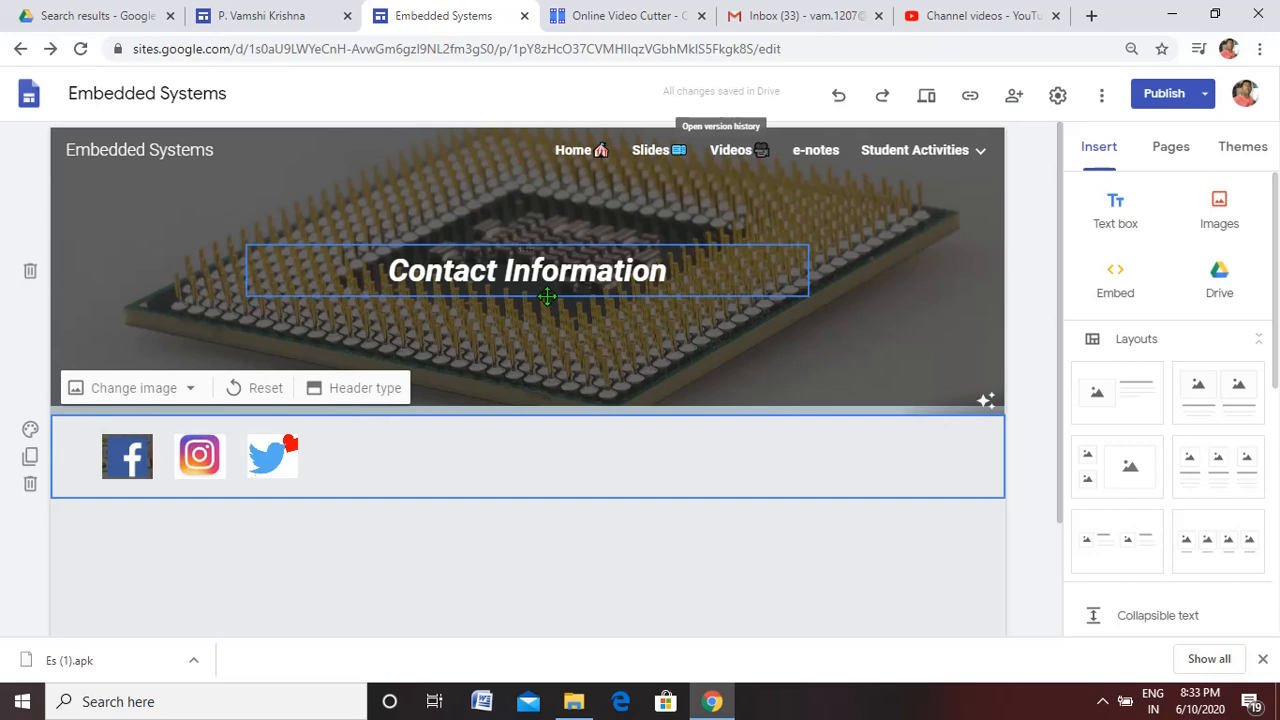
mouse_move(893, 157)
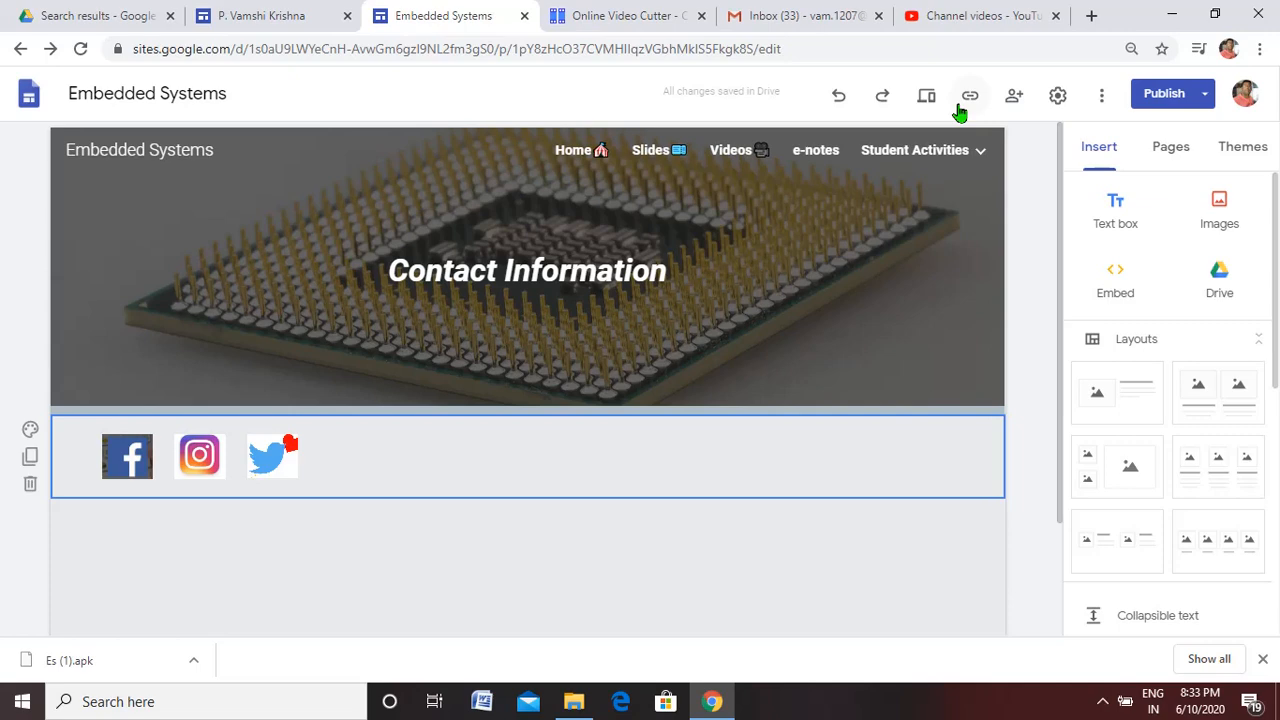
left_click(970, 97)
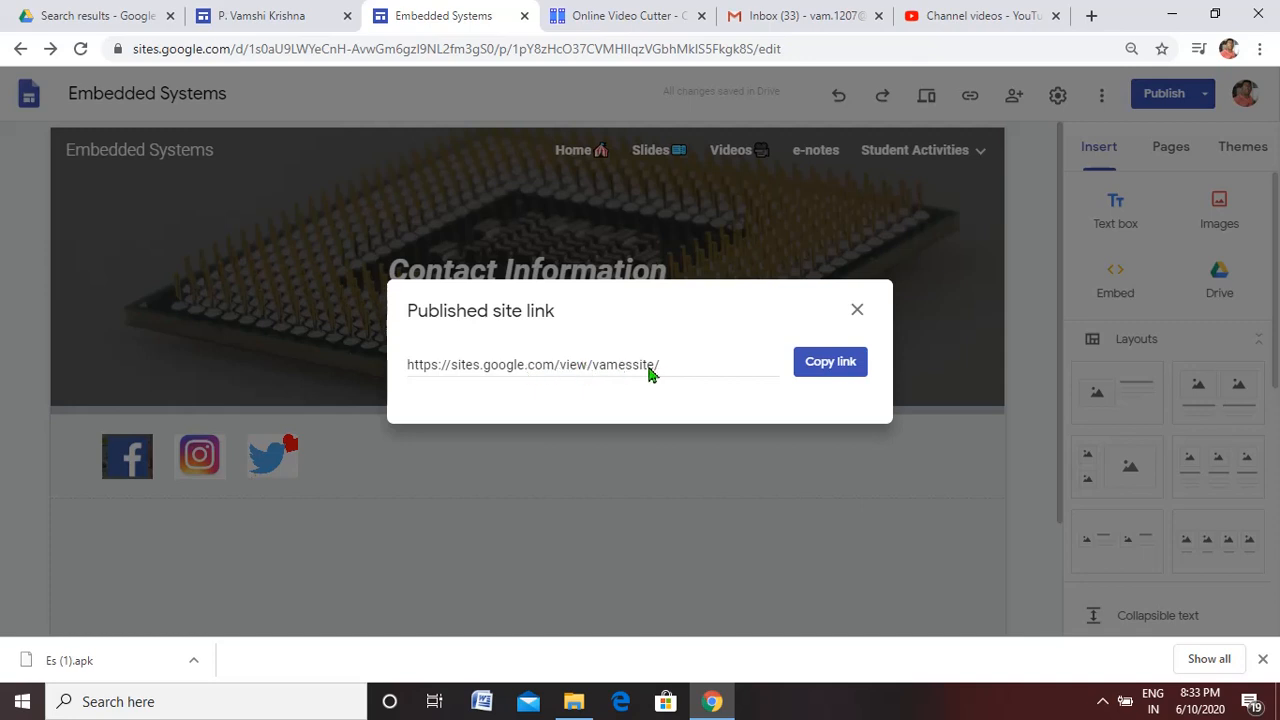
Copy the published site link, search the web for tinyurl in a new tab, and open the TinyURL website
left_click(814, 370)
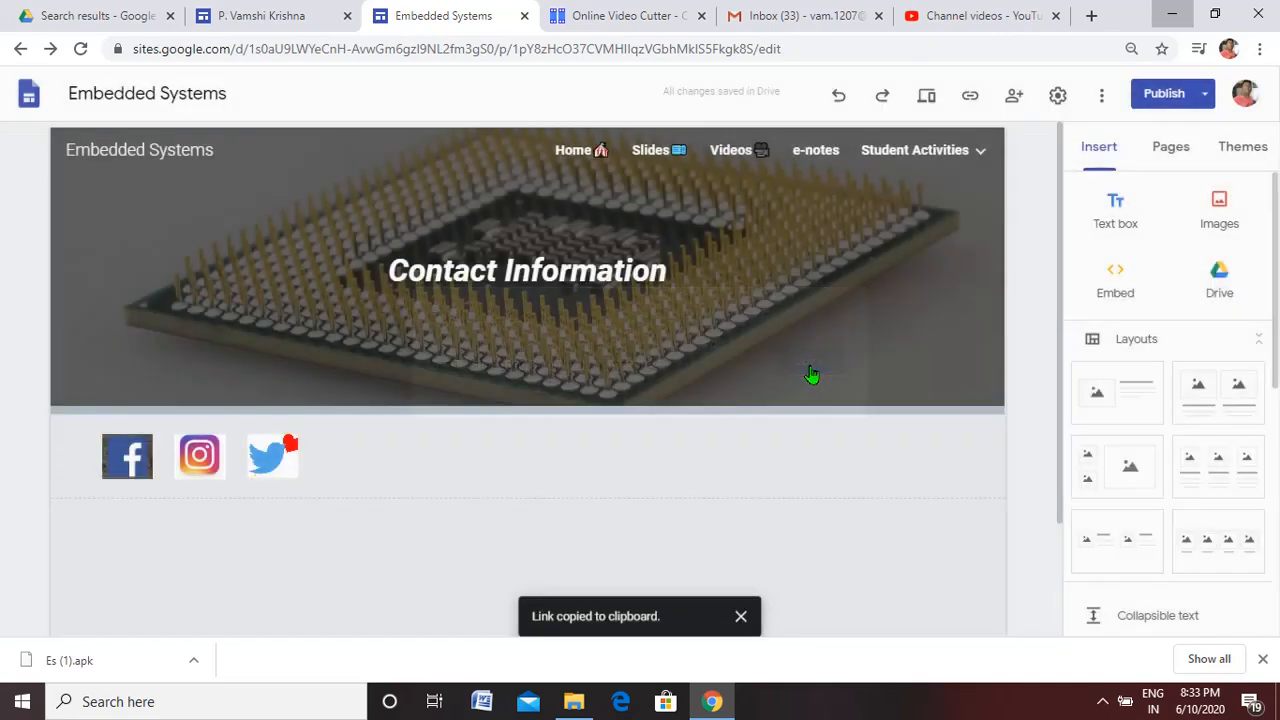
left_click(1091, 16)
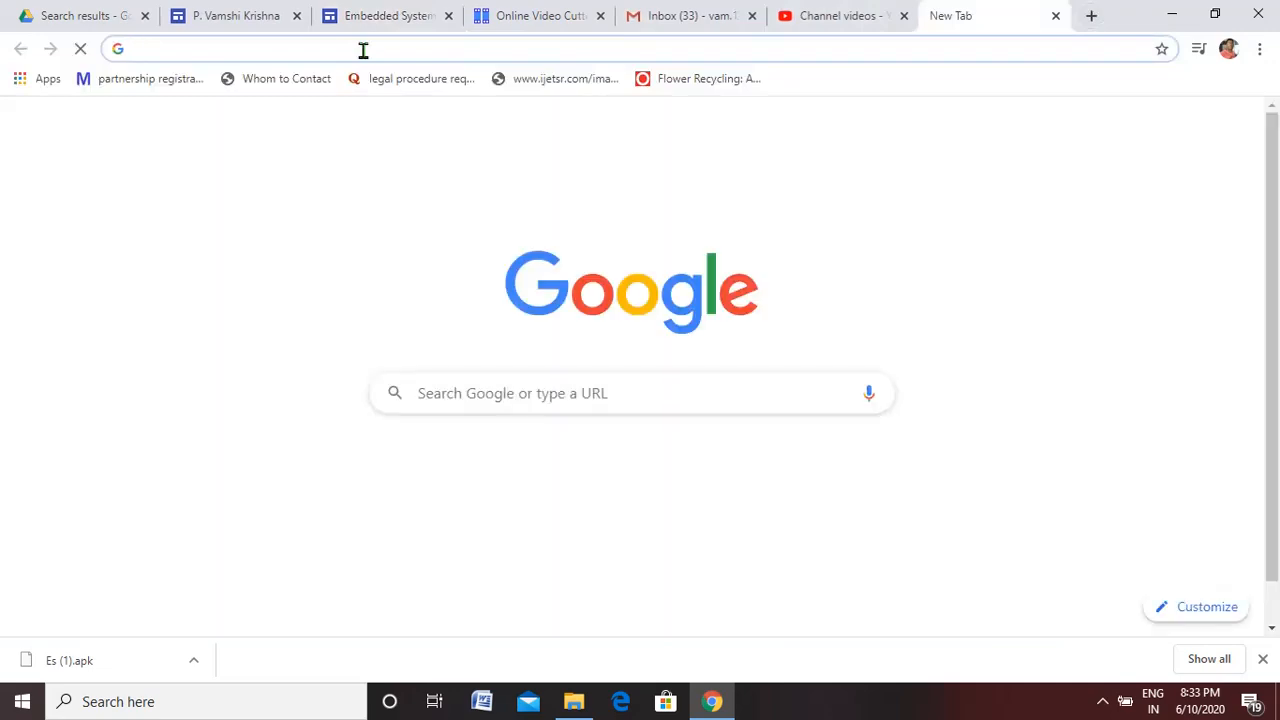
left_click(440, 393)
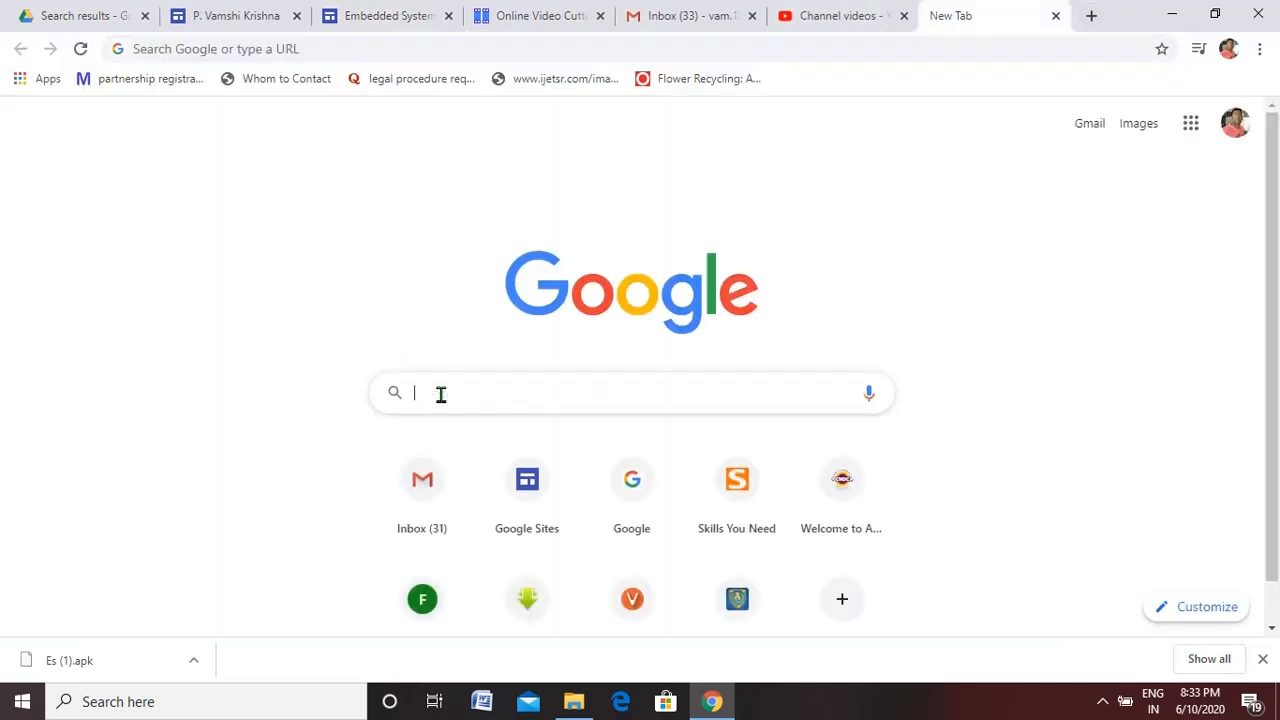
type("tinyurl")
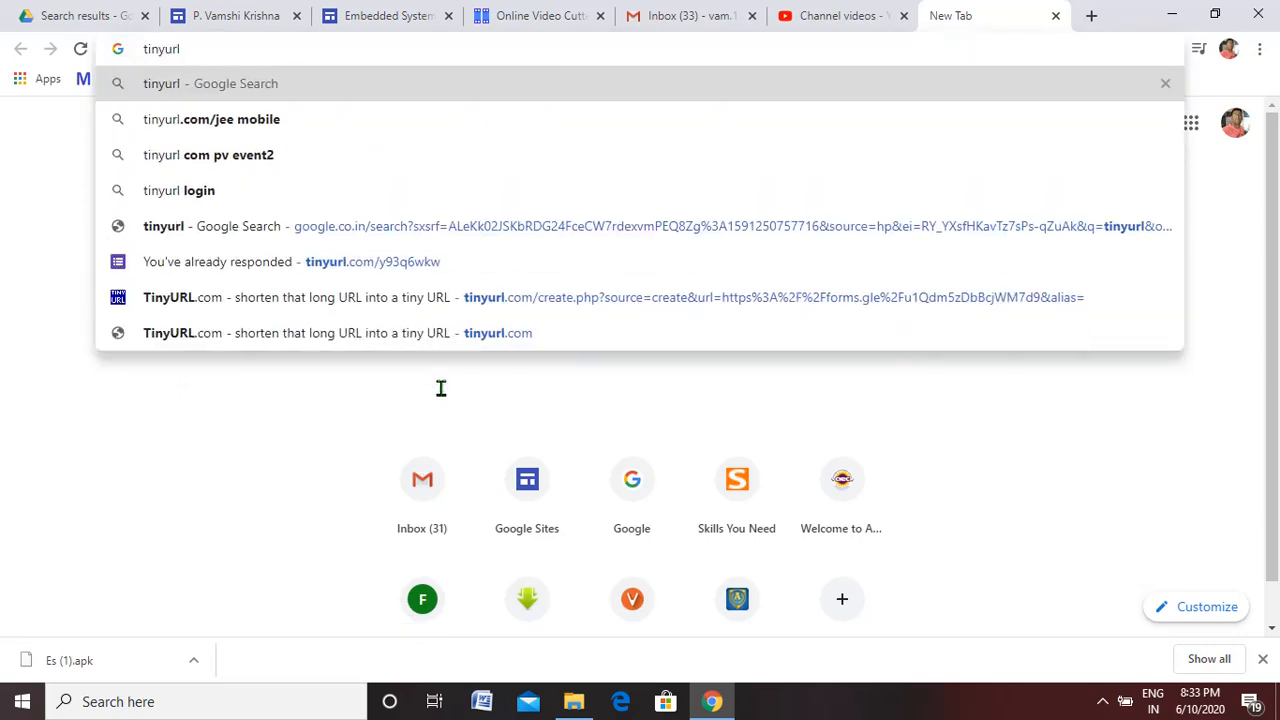
key("Return")
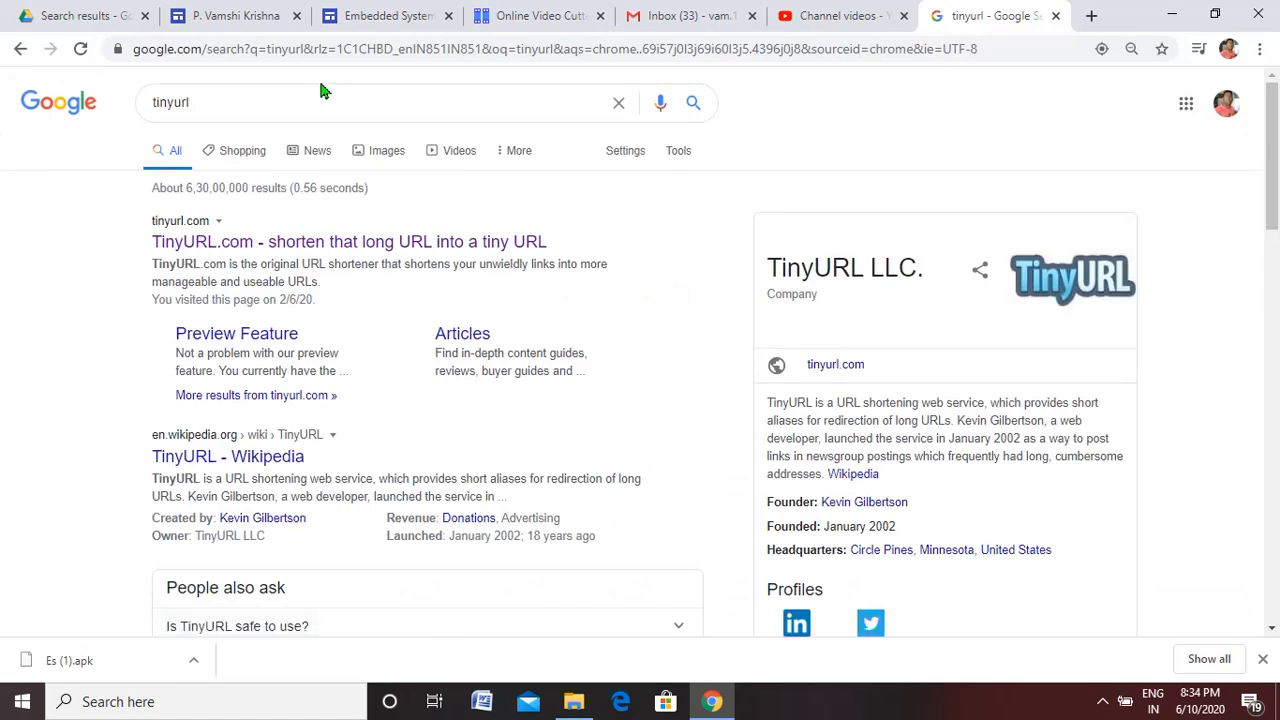
left_click(212, 249)
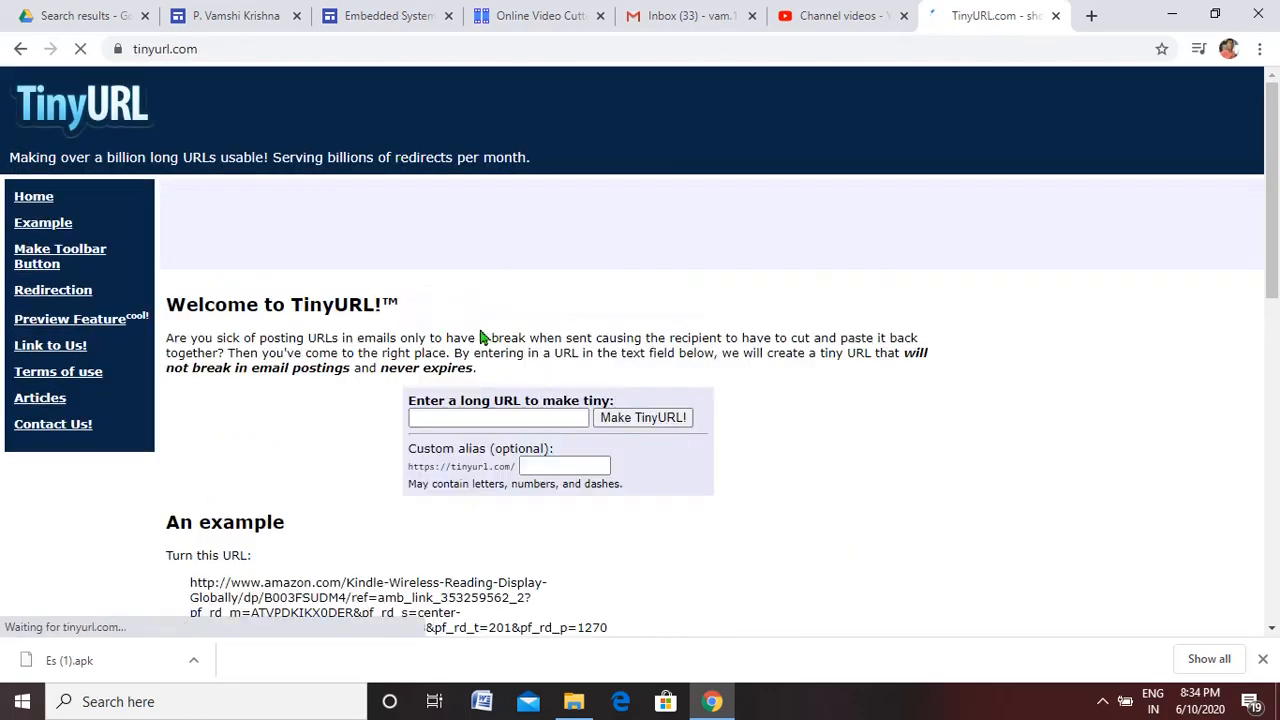
left_click(455, 418)
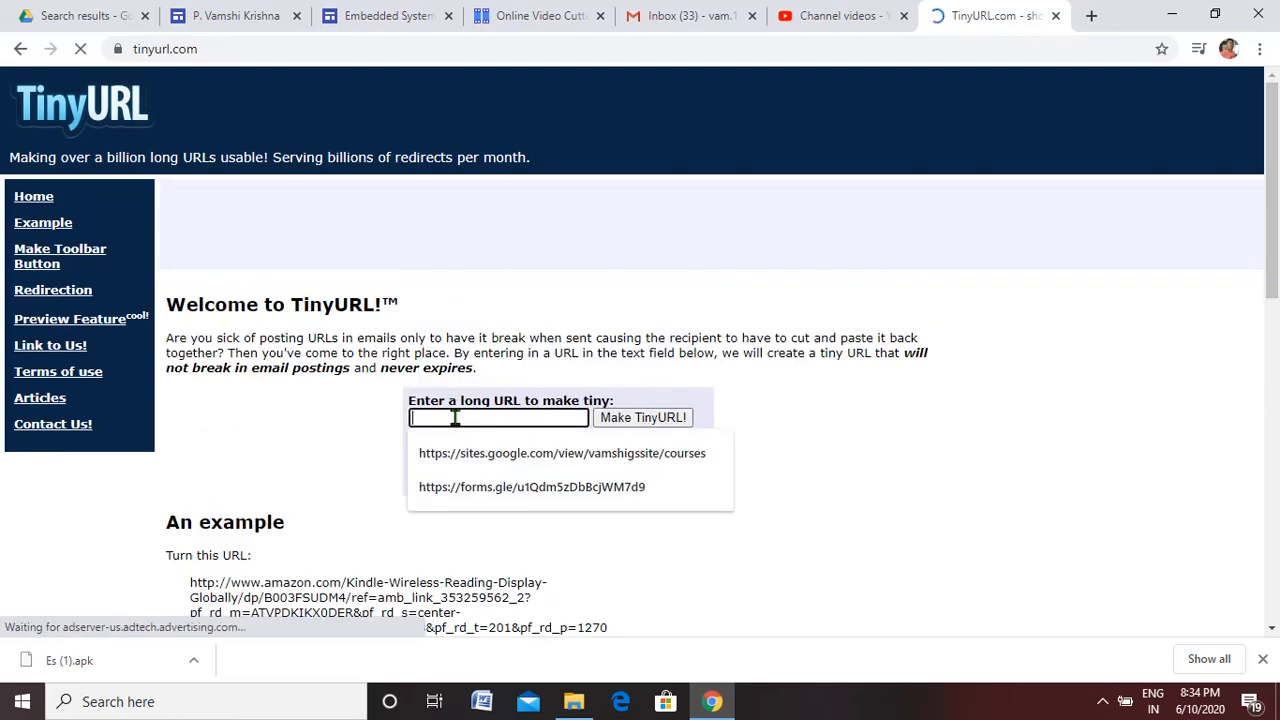
right_click(455, 418)
left_click(522, 268)
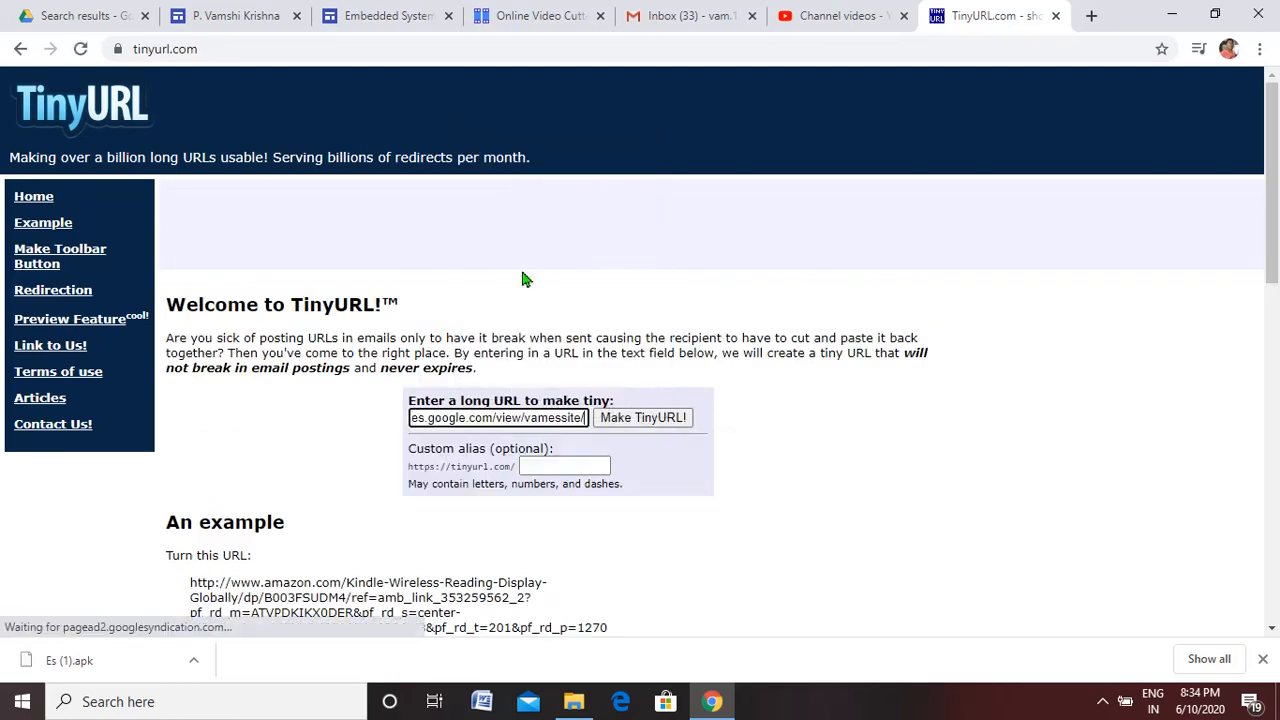
left_click(630, 425)
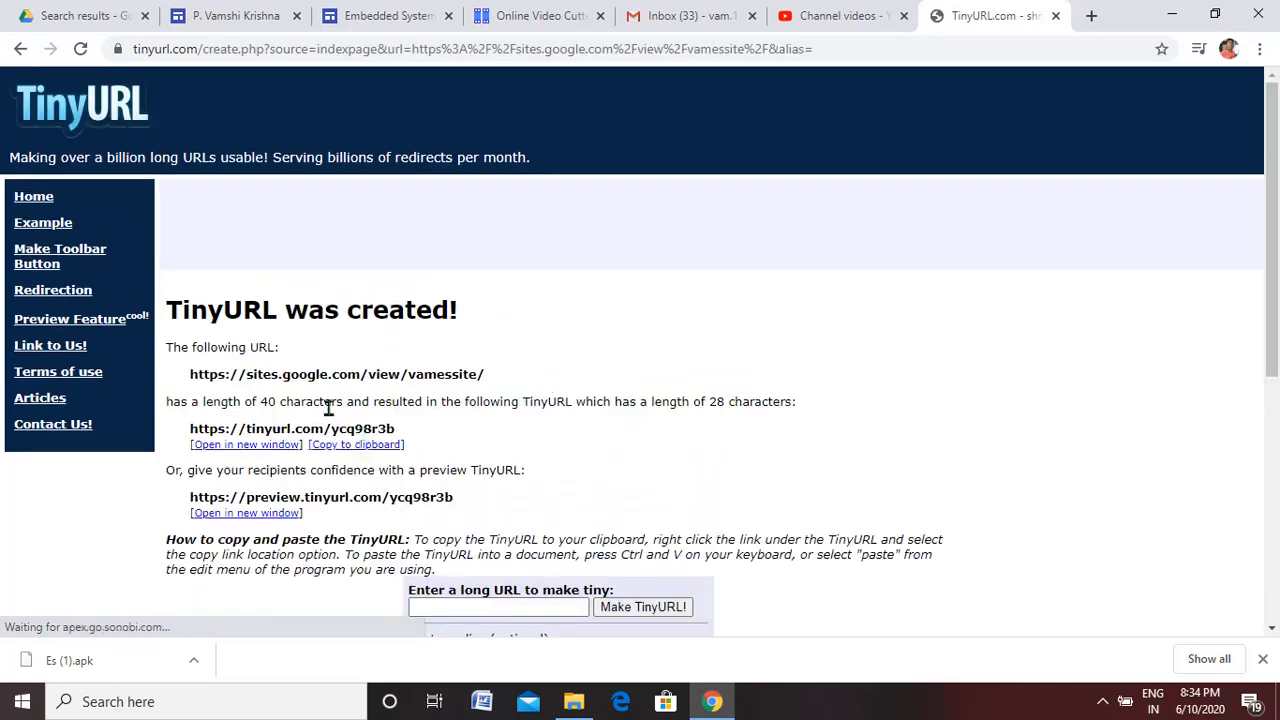
Compare the original site address with the generated short URL on the TinyURL result page, including the ending of each
left_click_drag(189, 374, 487, 370)
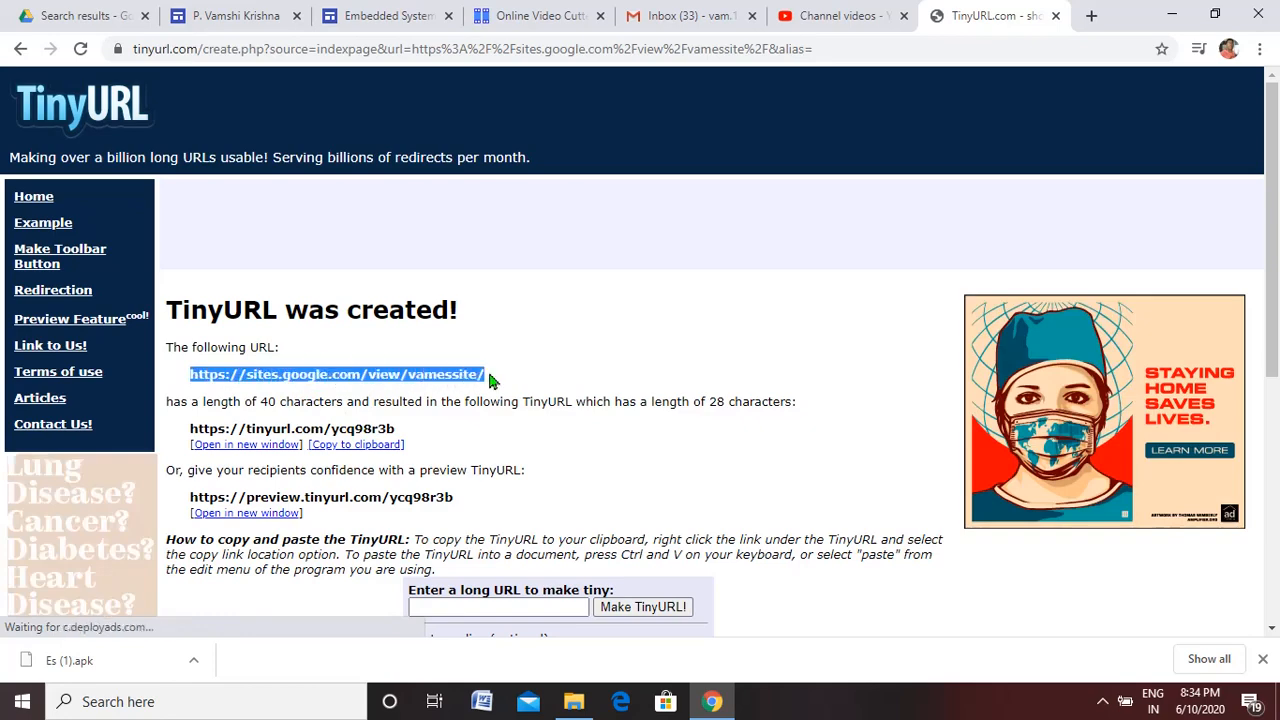
left_click(380, 390)
left_click_drag(246, 374, 481, 374)
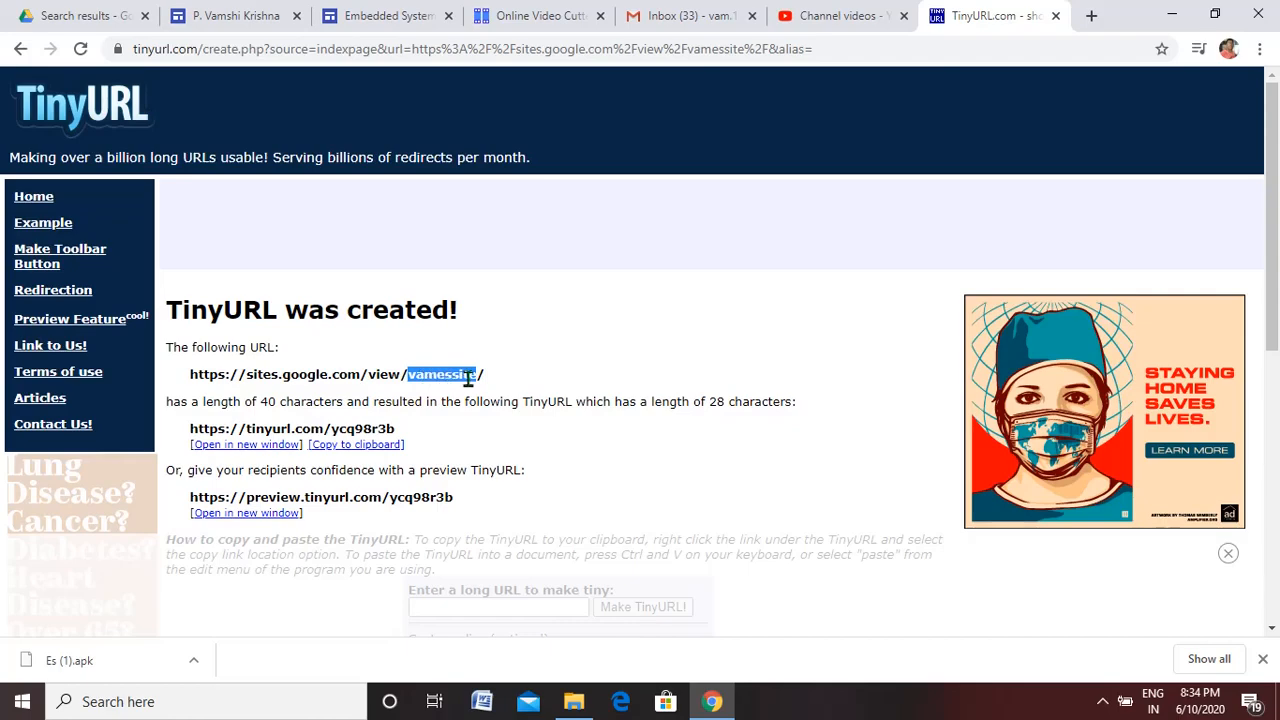
left_click_drag(189, 374, 484, 373)
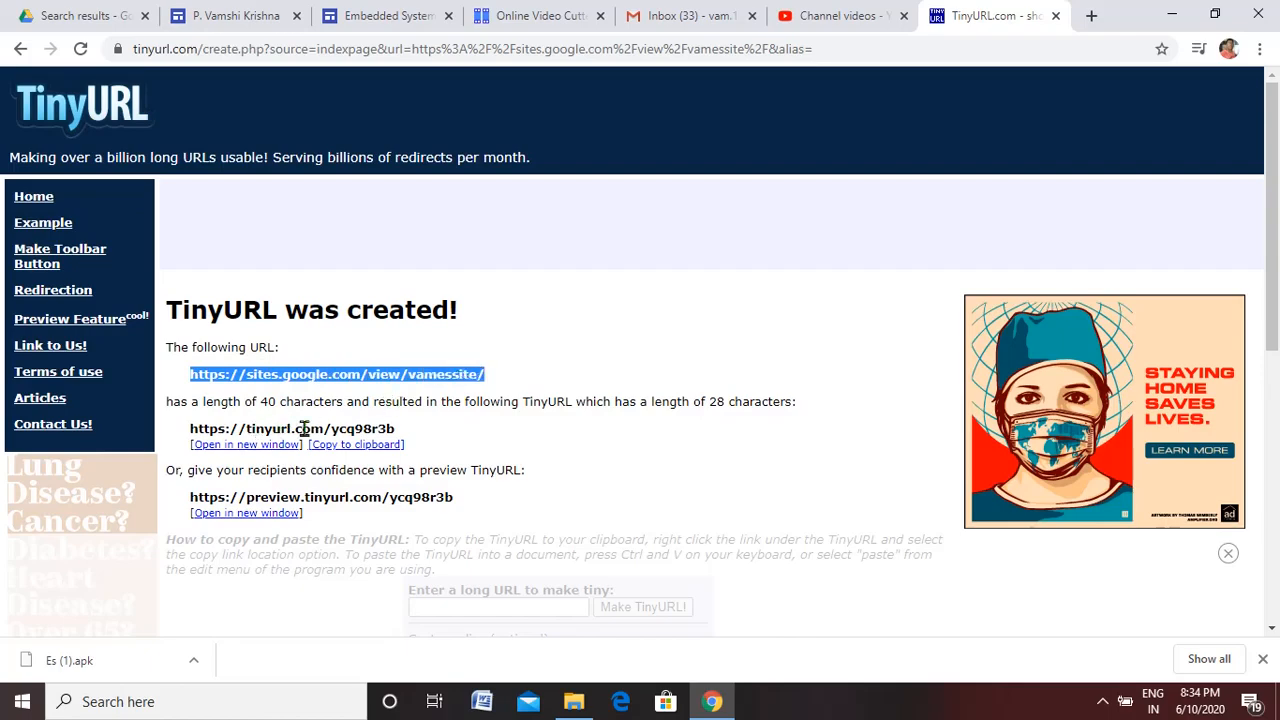
left_click_drag(190, 428, 402, 428)
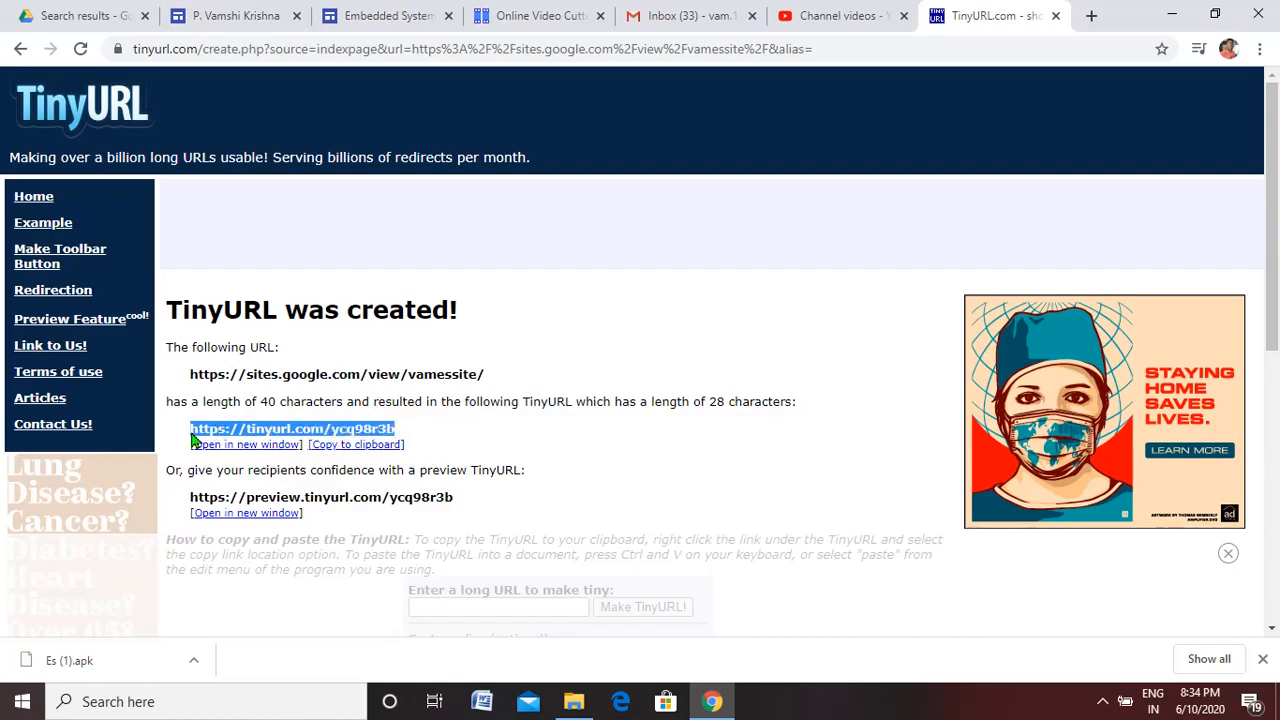
left_click(226, 429)
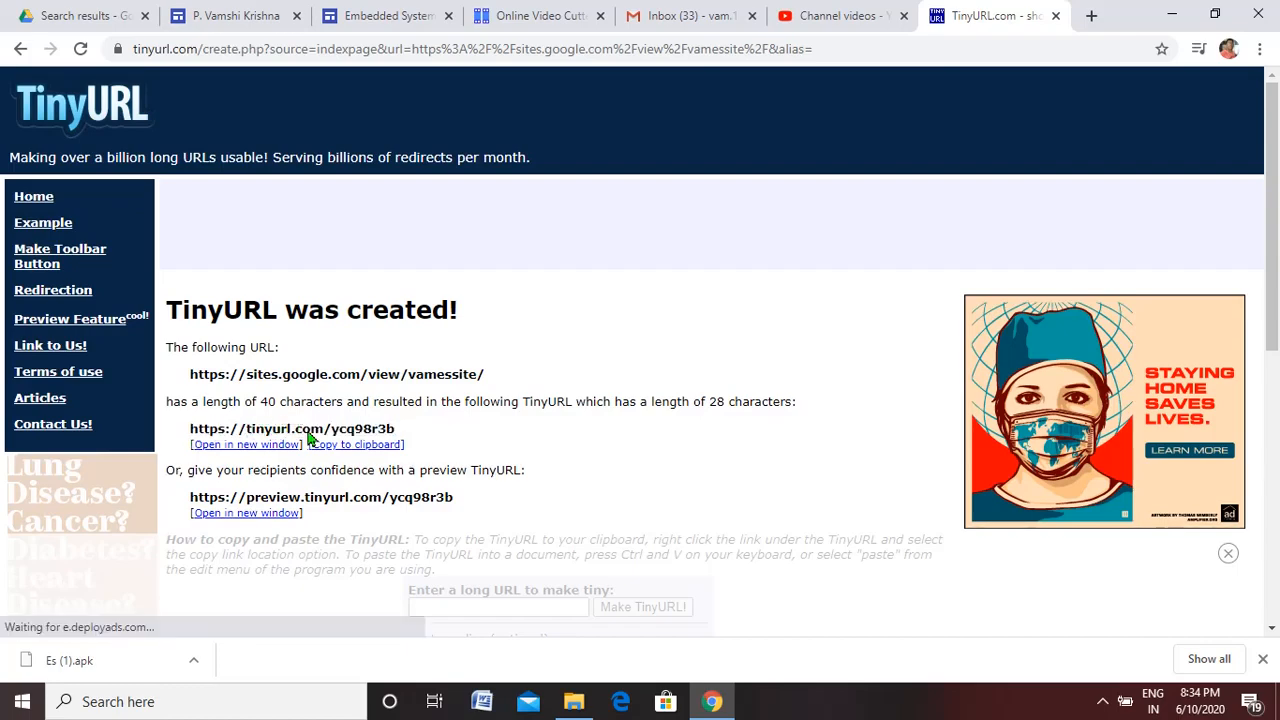
left_click_drag(331, 428, 388, 428)
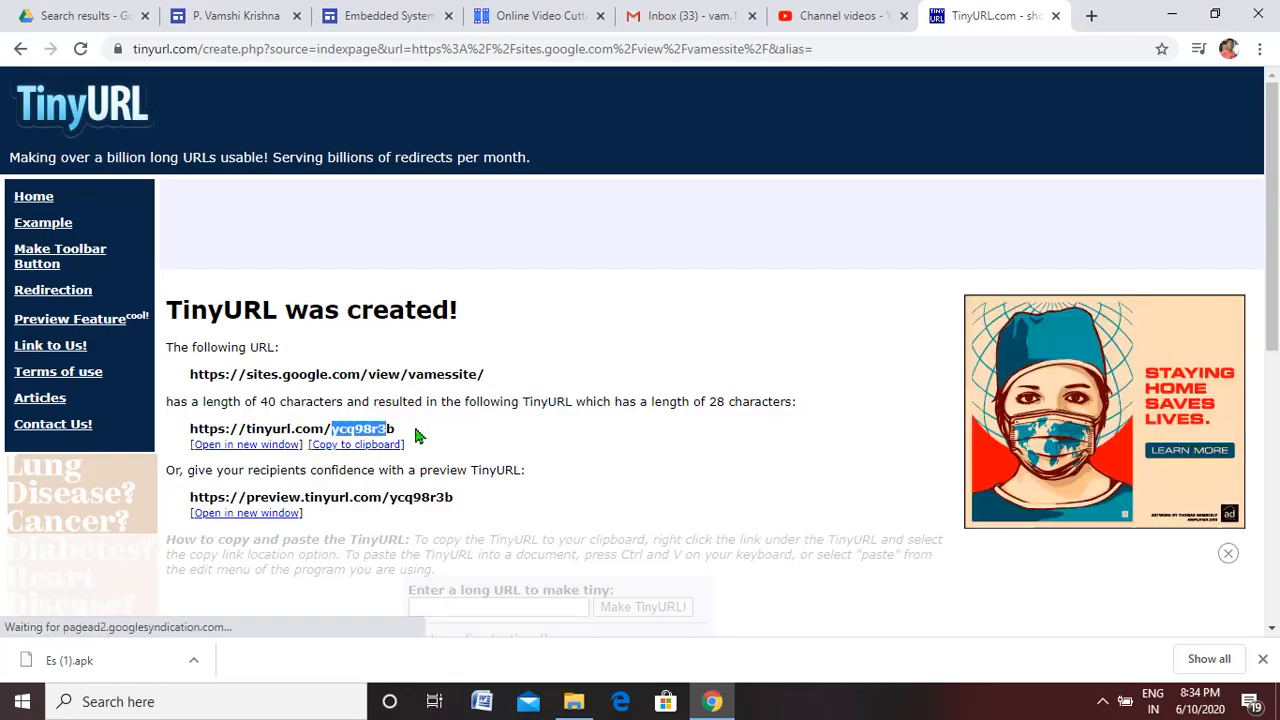
left_click(414, 432)
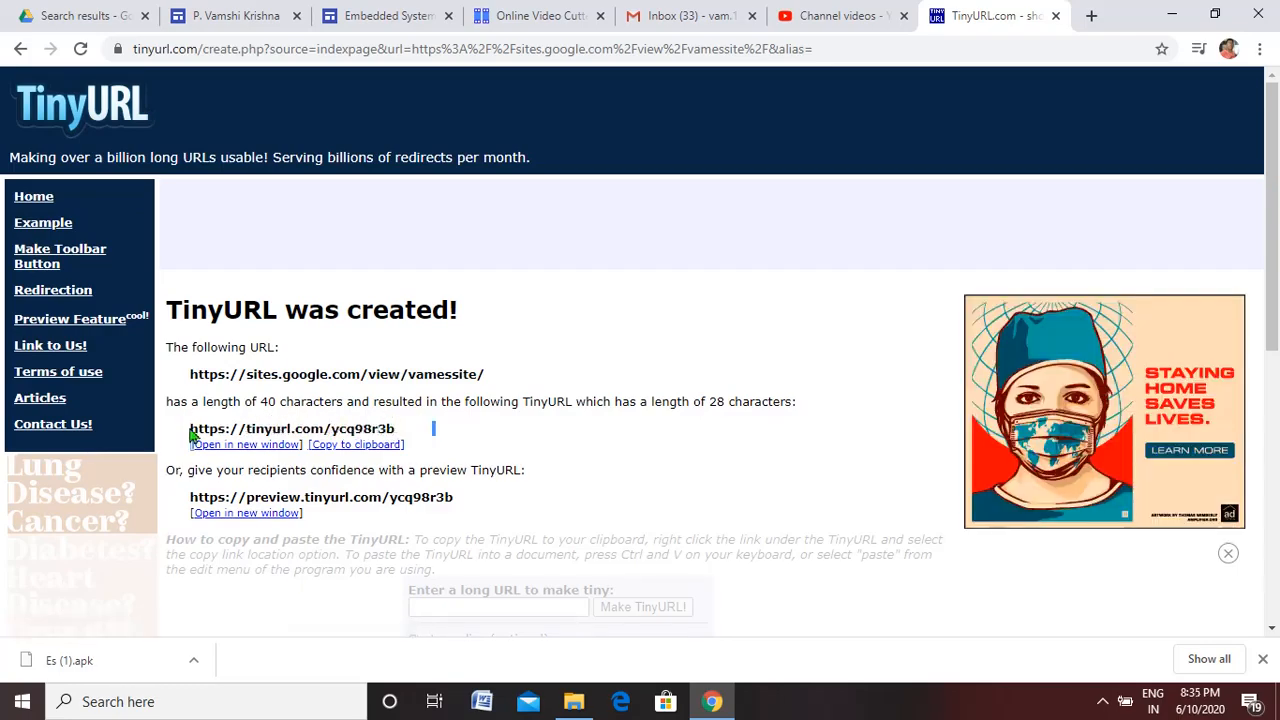
left_click_drag(190, 428, 386, 427)
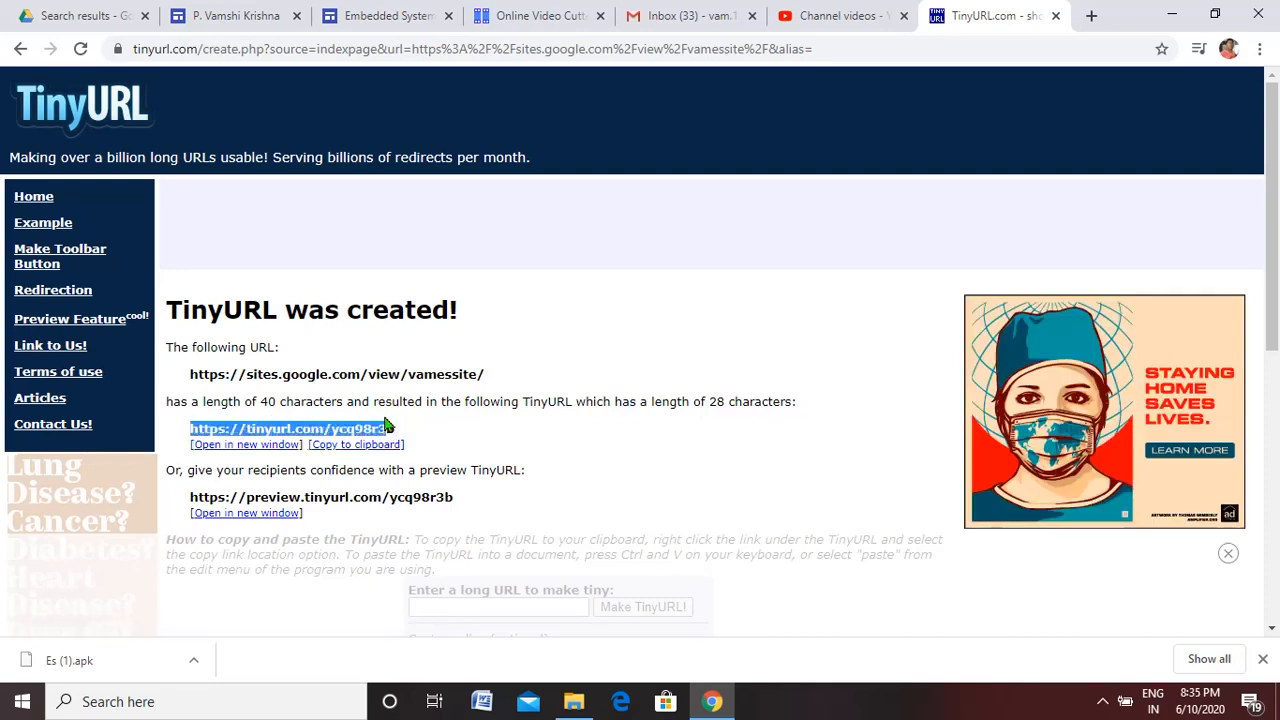
right_click(385, 427)
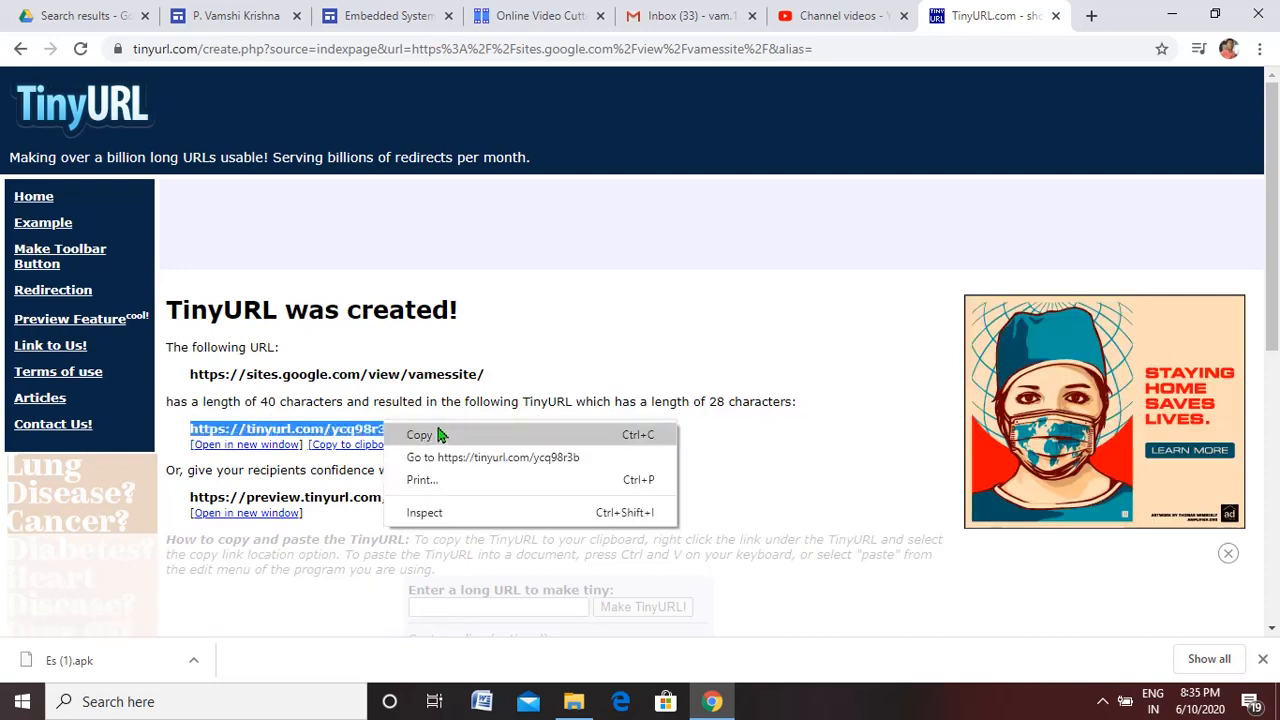
left_click(440, 435)
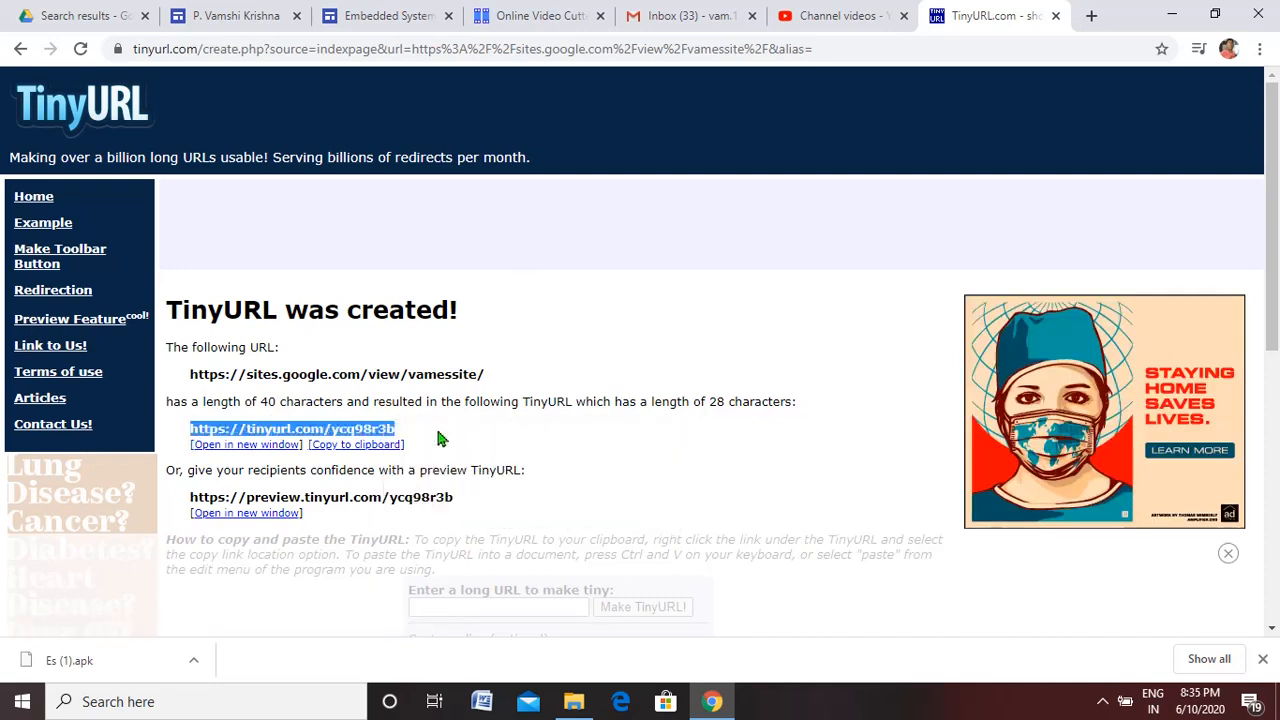
left_click(1090, 15)
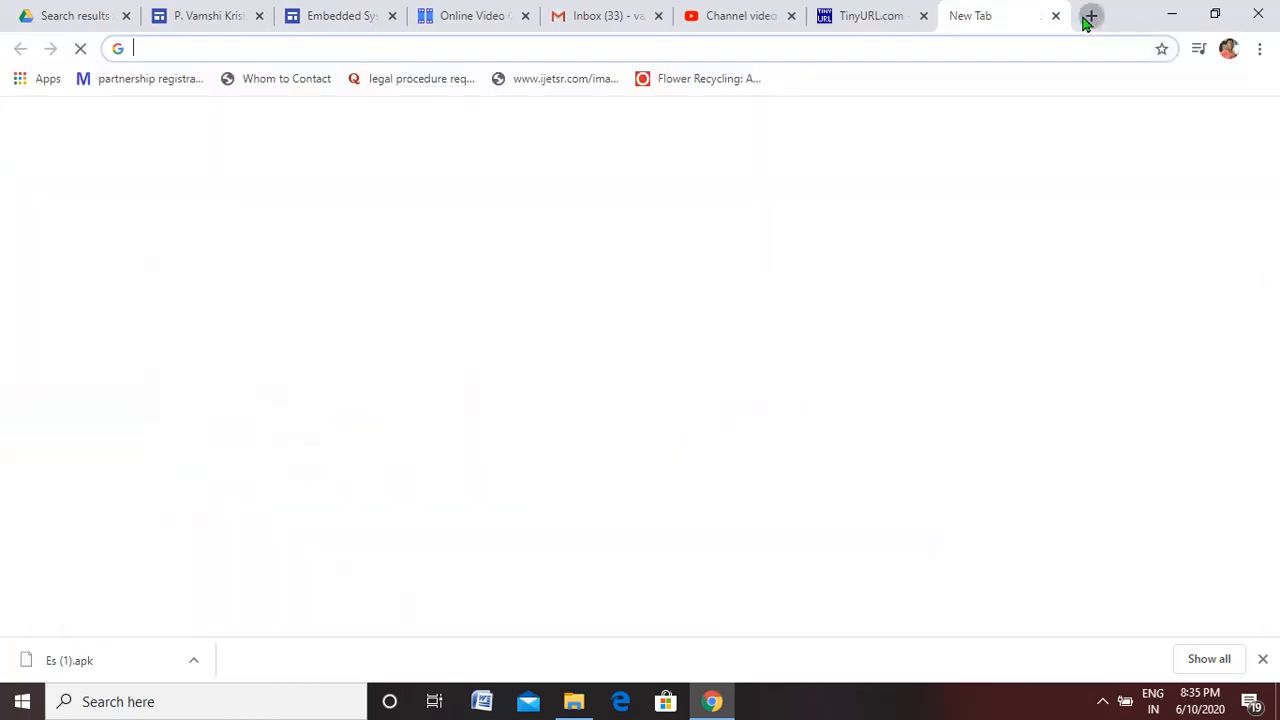
left_click(425, 48)
right_click(424, 47)
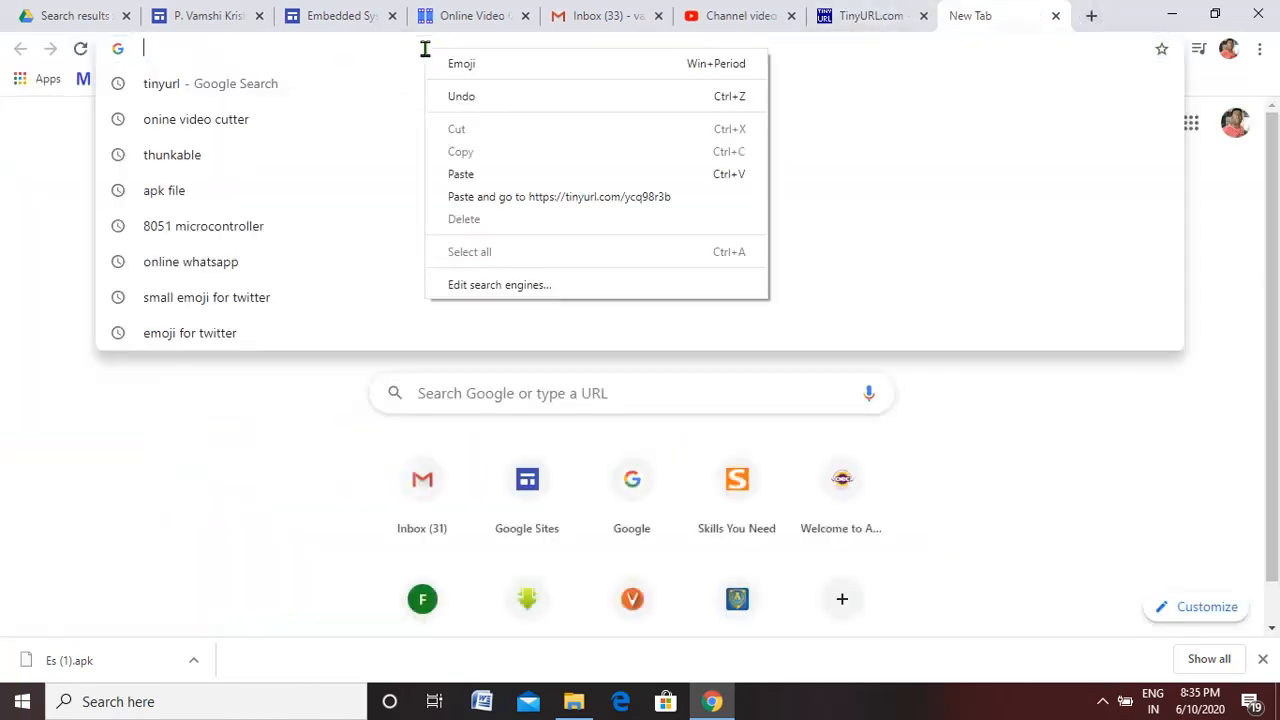
left_click(465, 178)
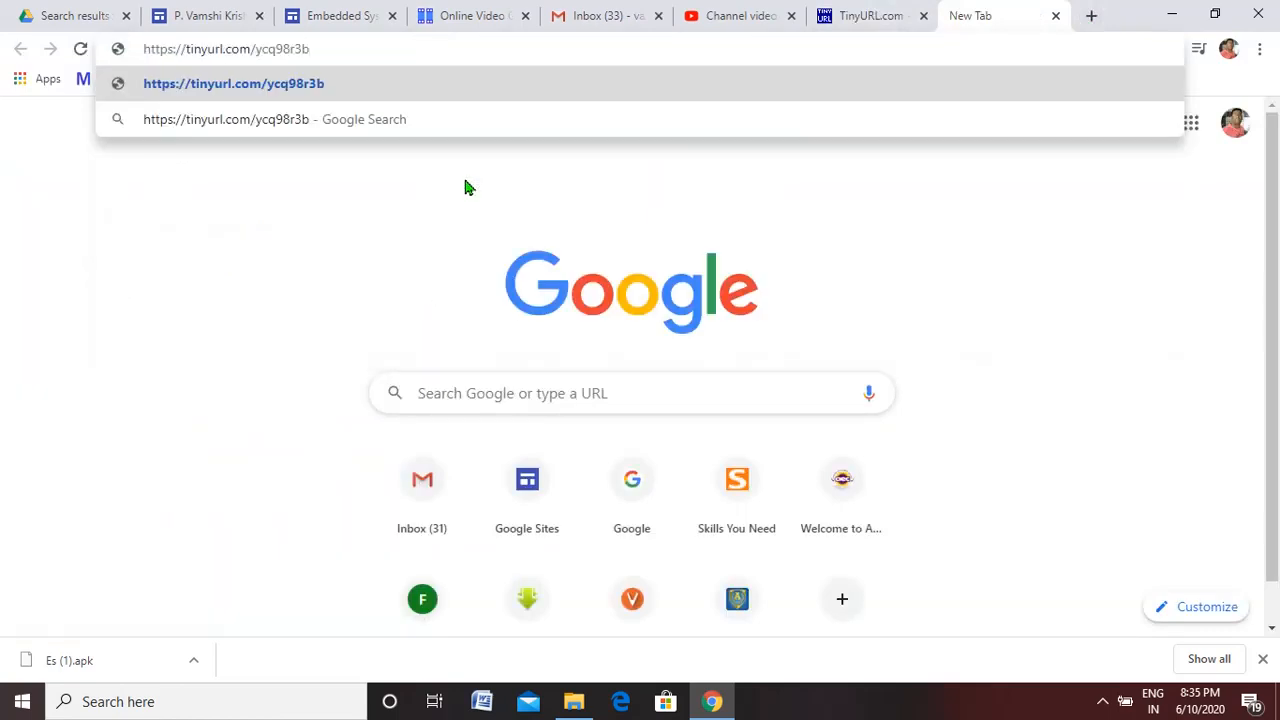
key("Return")
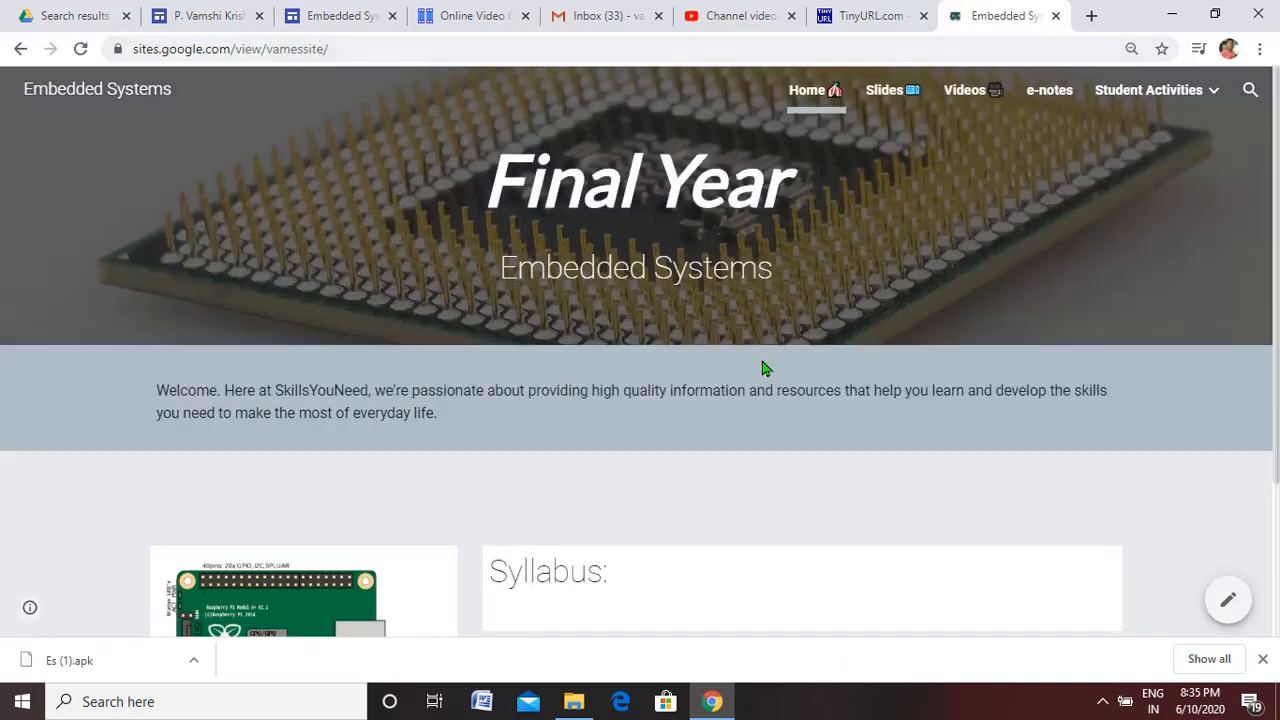
Go back to the TinyURL result page to review the long and short addresses, and return to the Embedded Systems site editor
left_click(850, 15)
left_click(448, 299)
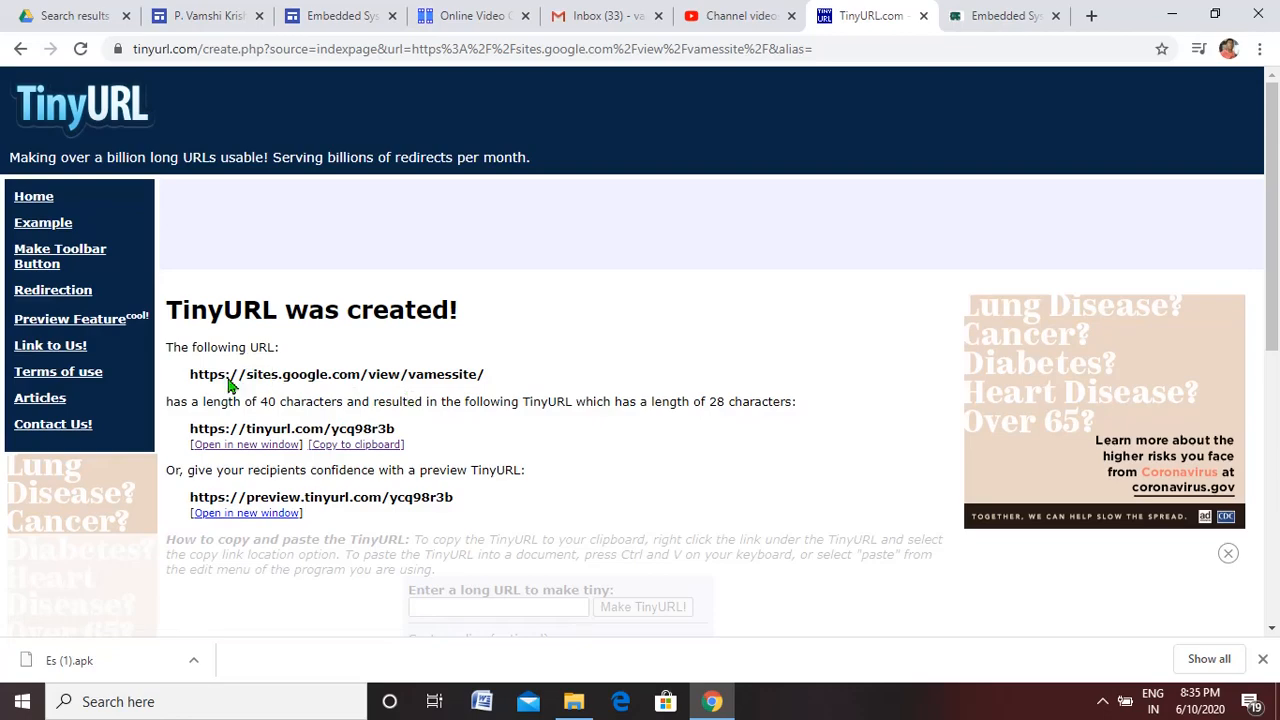
left_click_drag(217, 374, 478, 374)
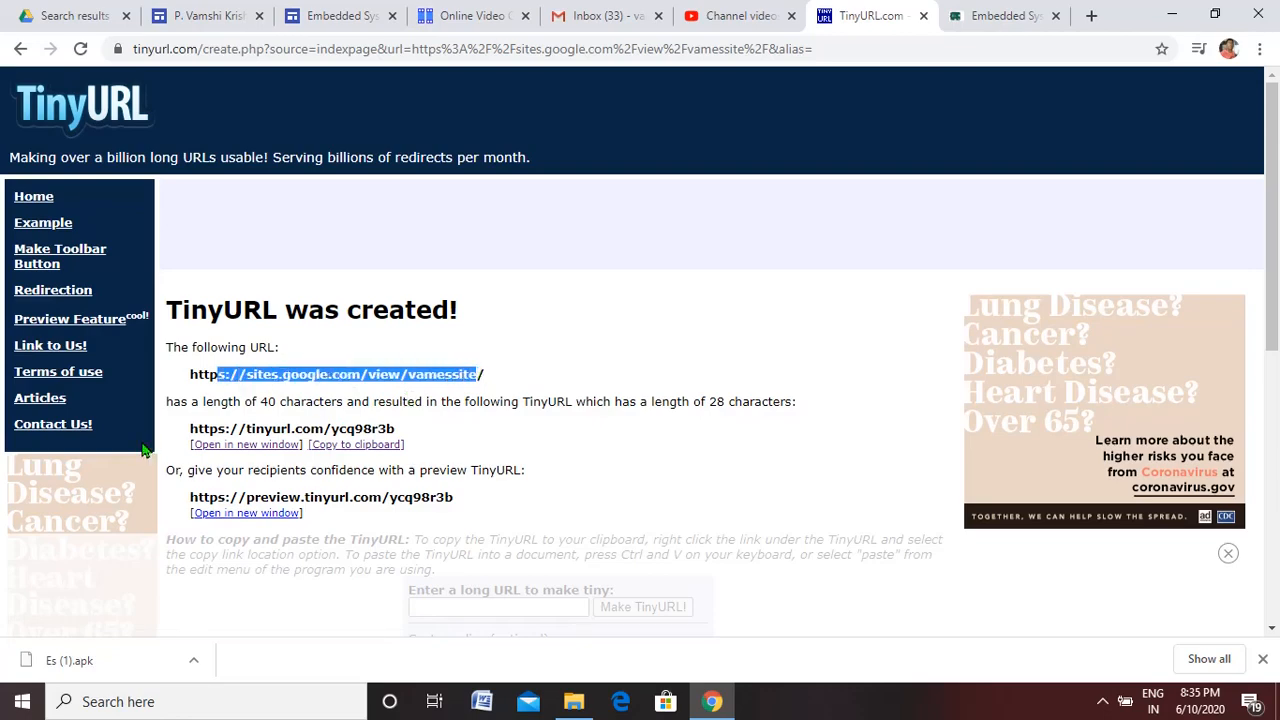
left_click_drag(187, 436, 398, 436)
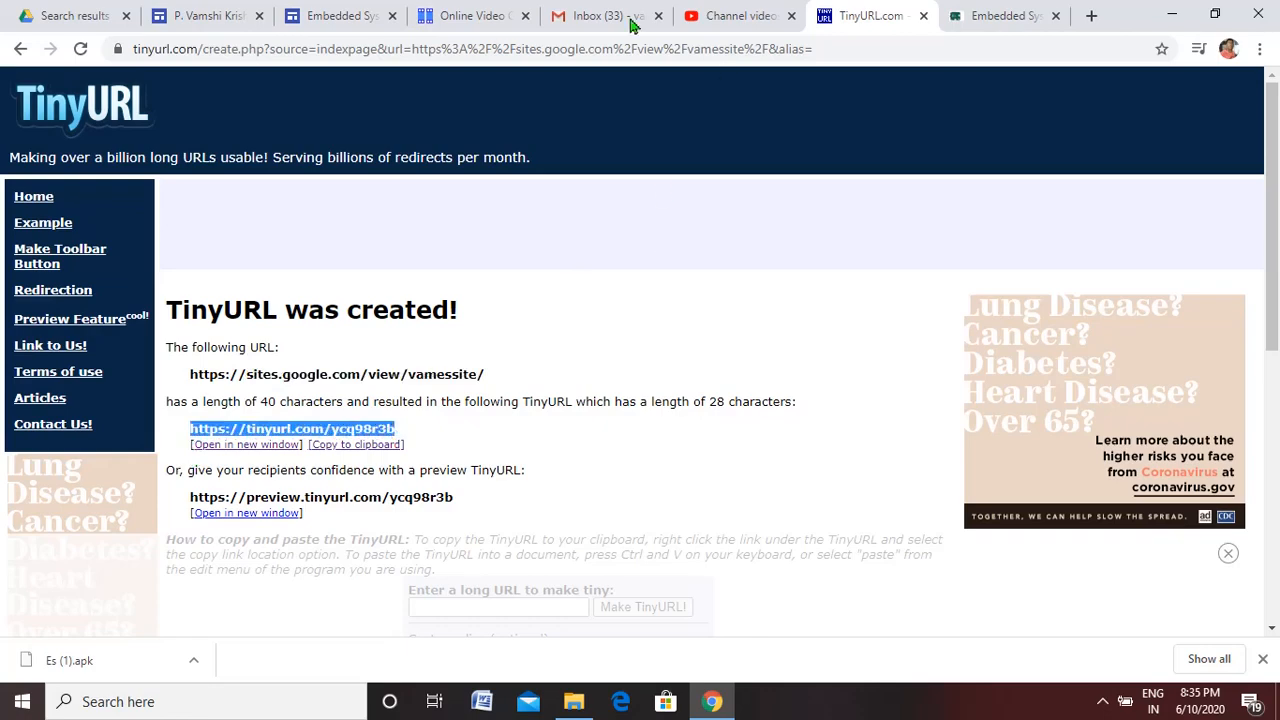
left_click(338, 15)
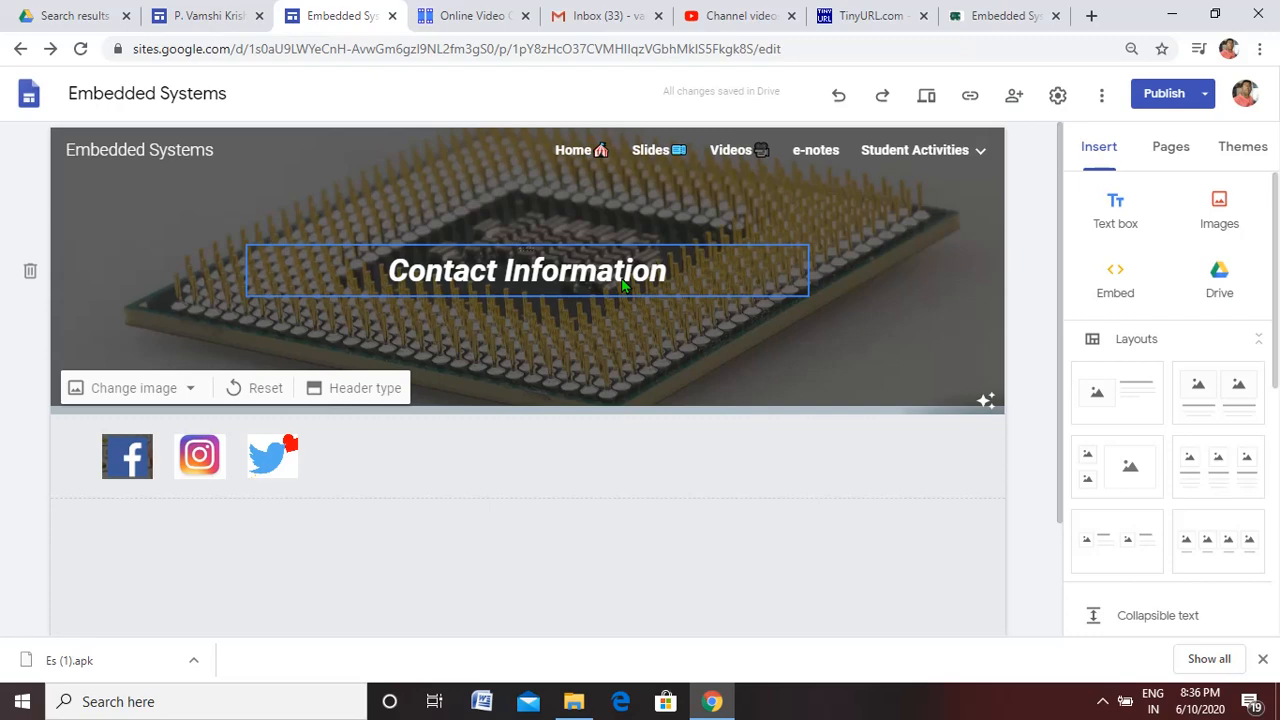
left_click(1108, 704)
left_click(1142, 627)
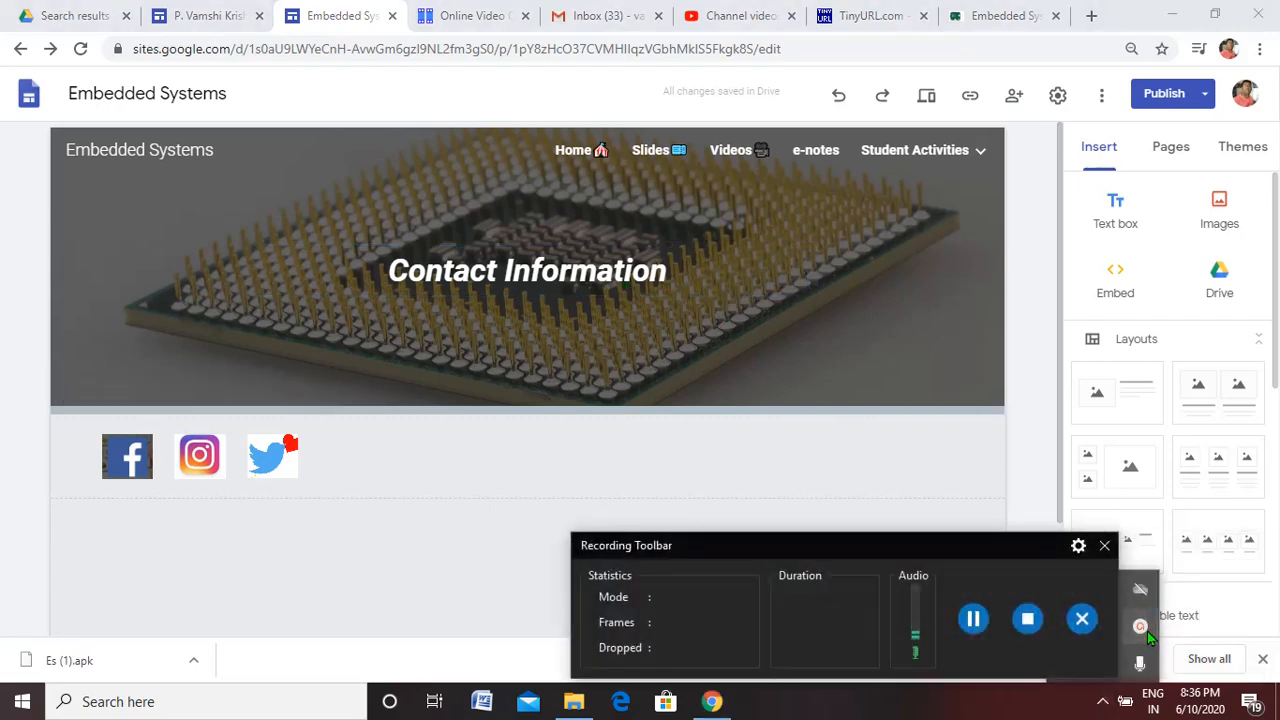